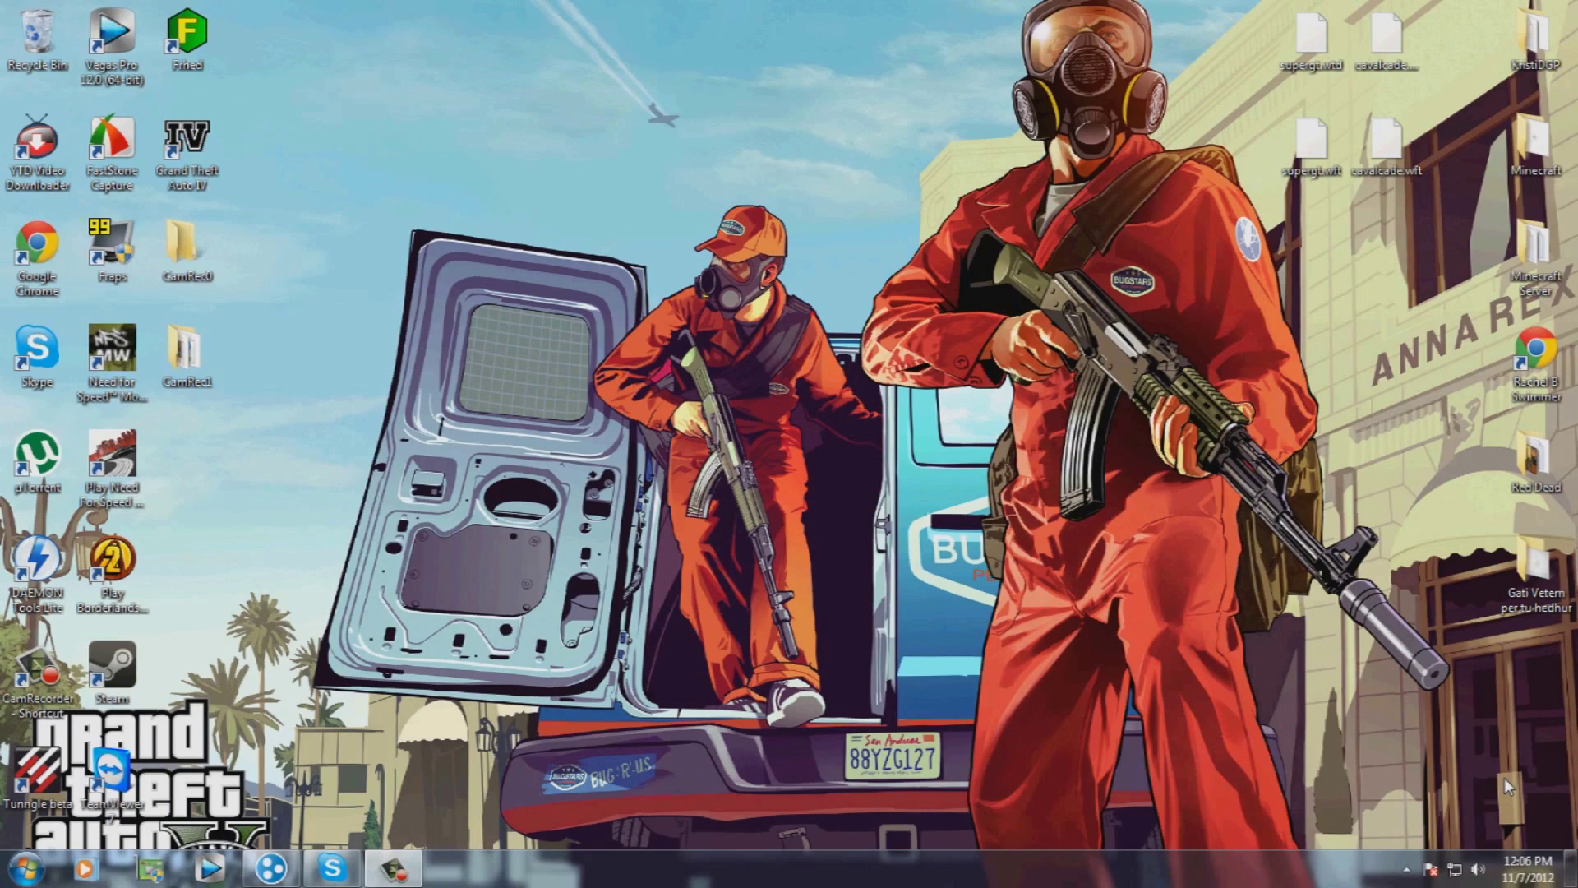
Step: Open the Red Dead mod folder on the desktop and preview its RDD12 cover image
double_click(1534, 459)
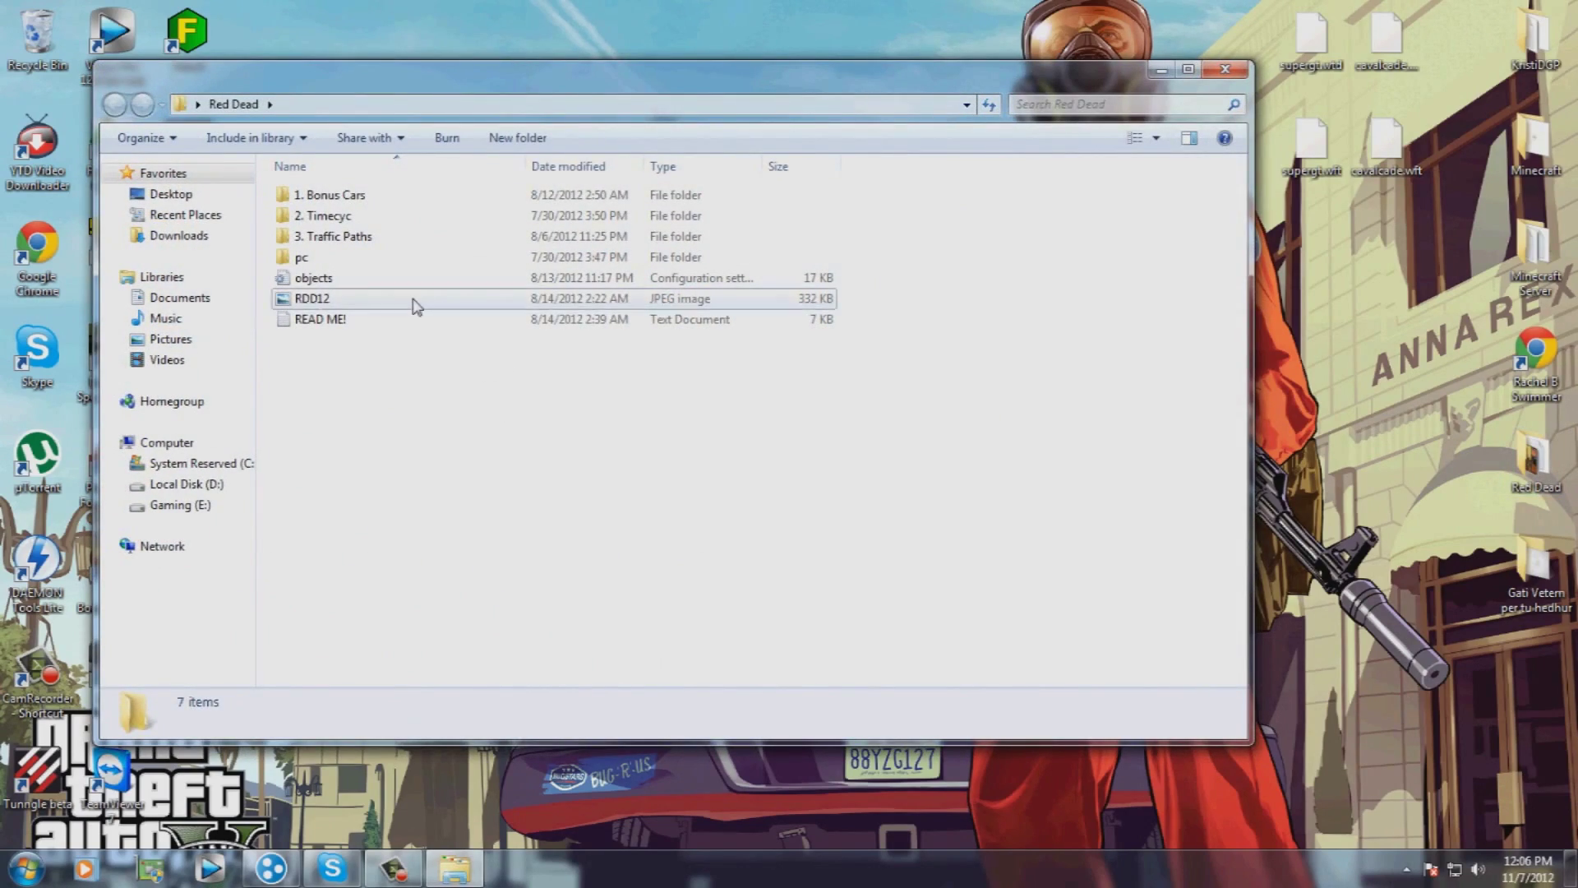
double_click(416, 300)
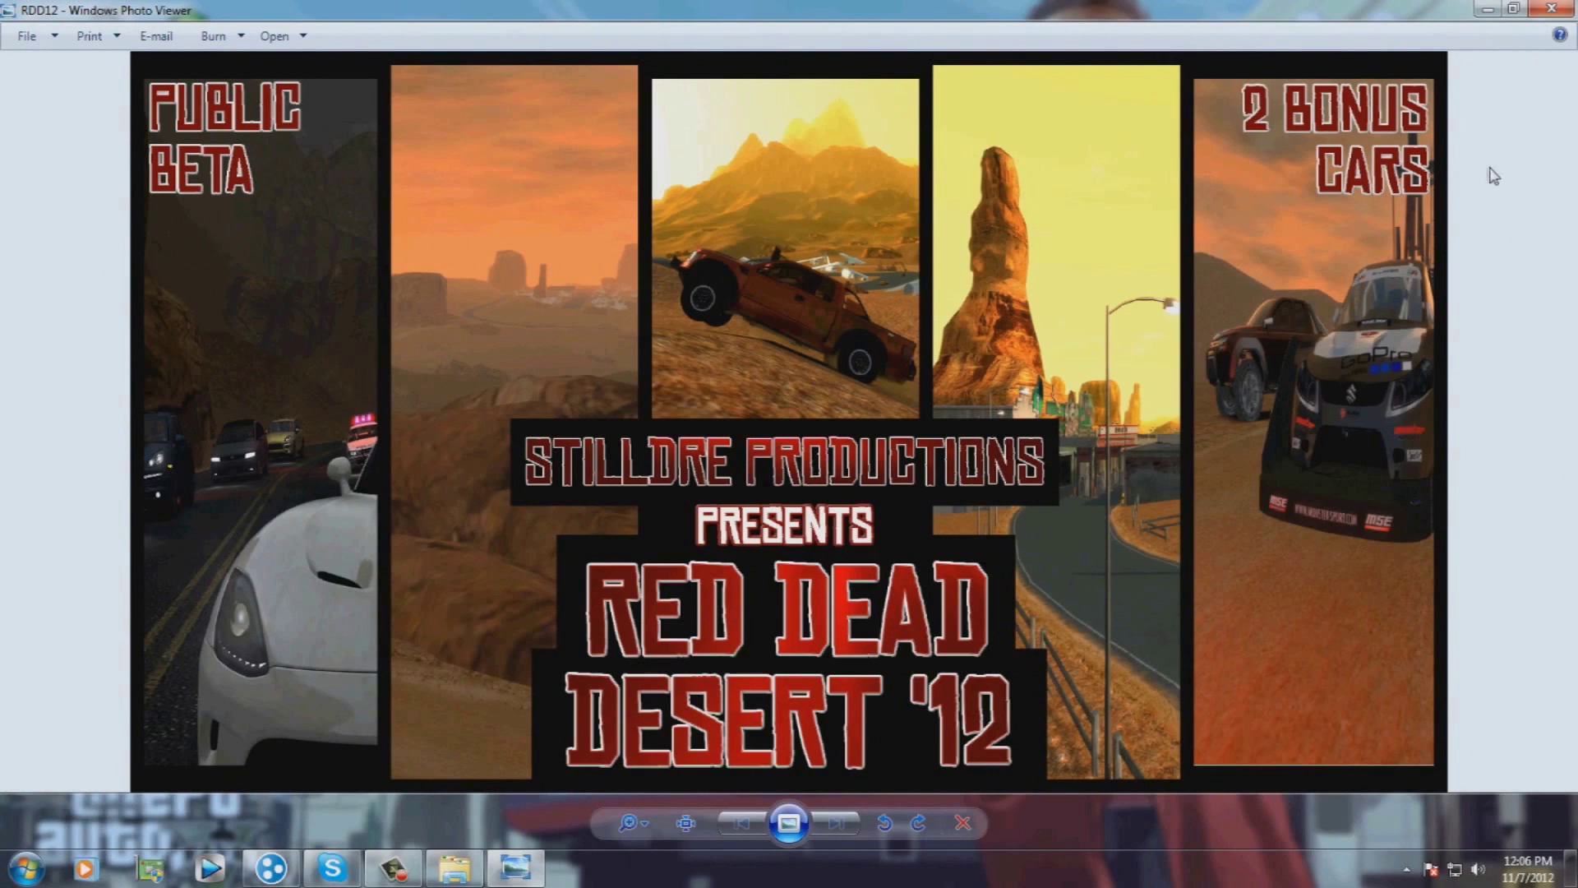
click(1552, 9)
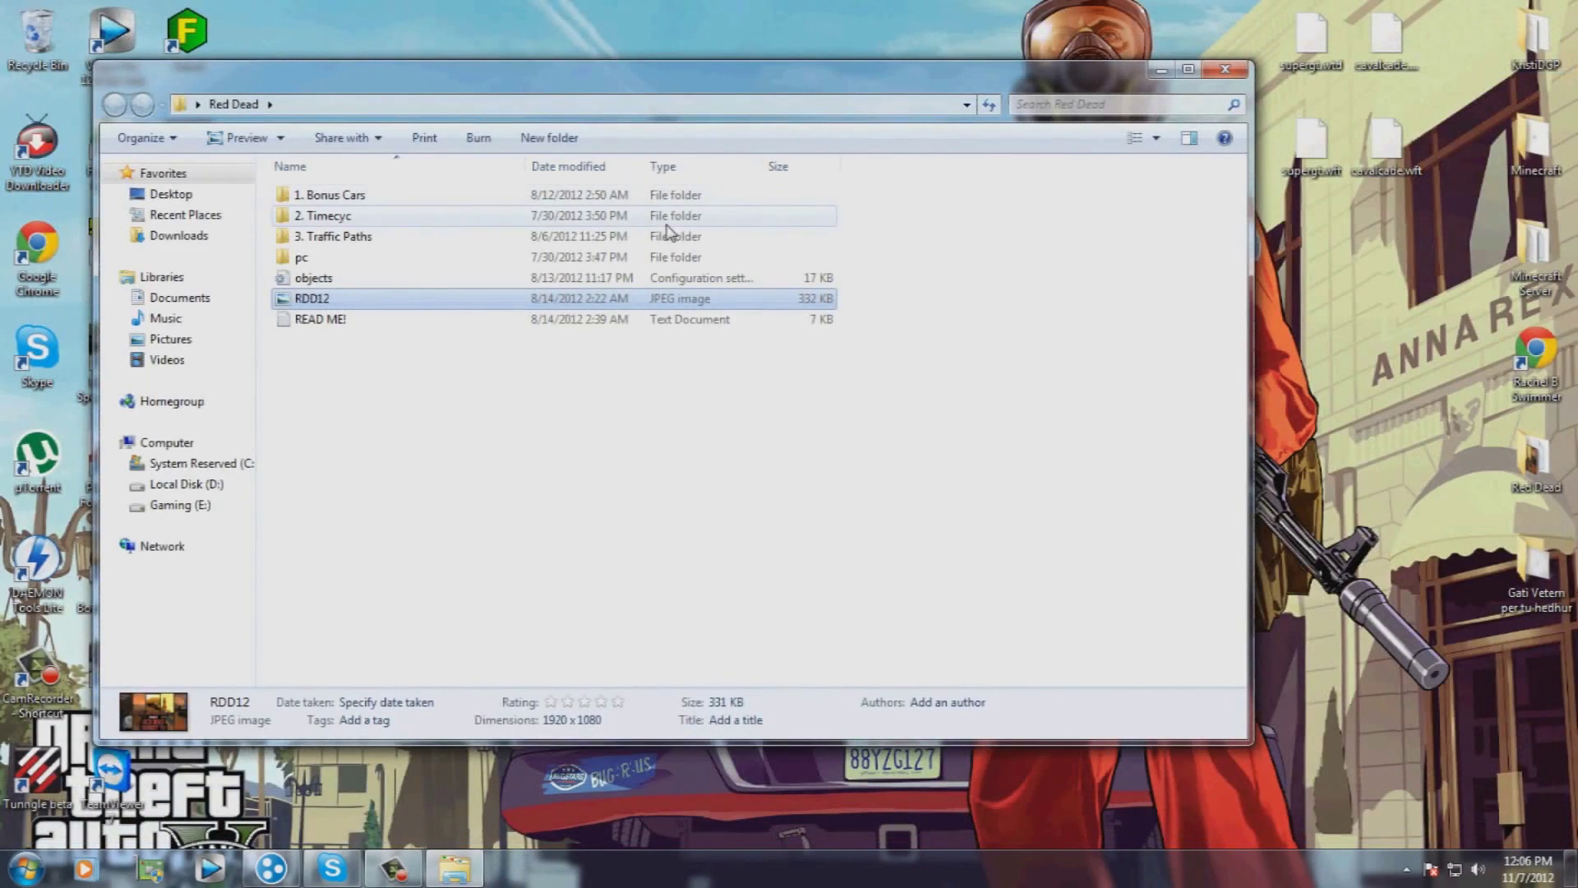
Step: Move the Red Dead window to the right and dismiss the slow-performance warning
drag(663, 86, 905, 64)
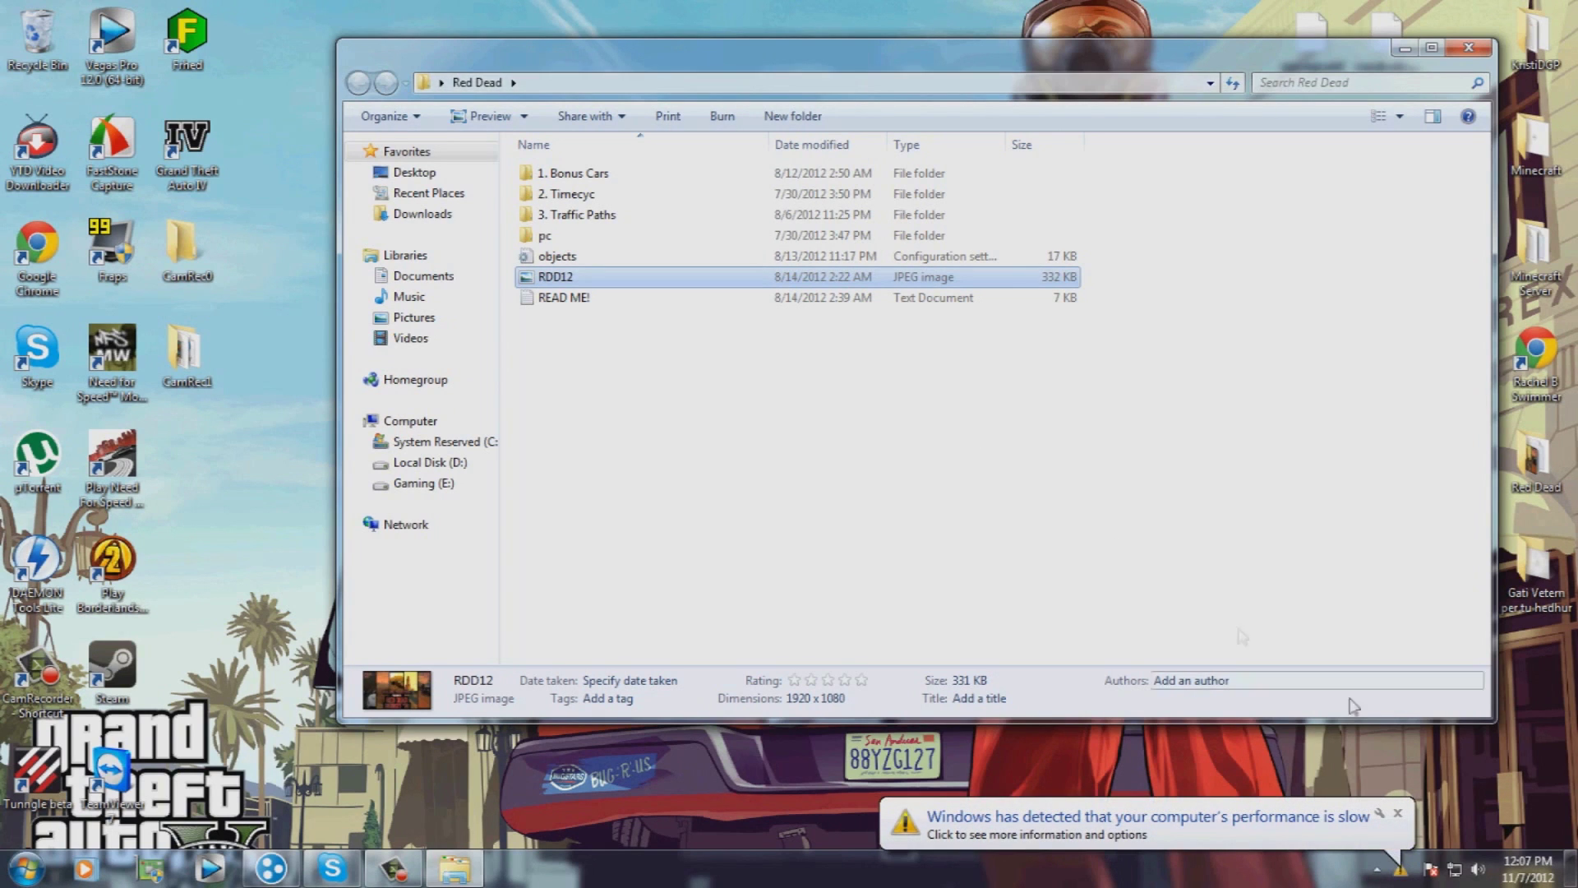
click(1397, 813)
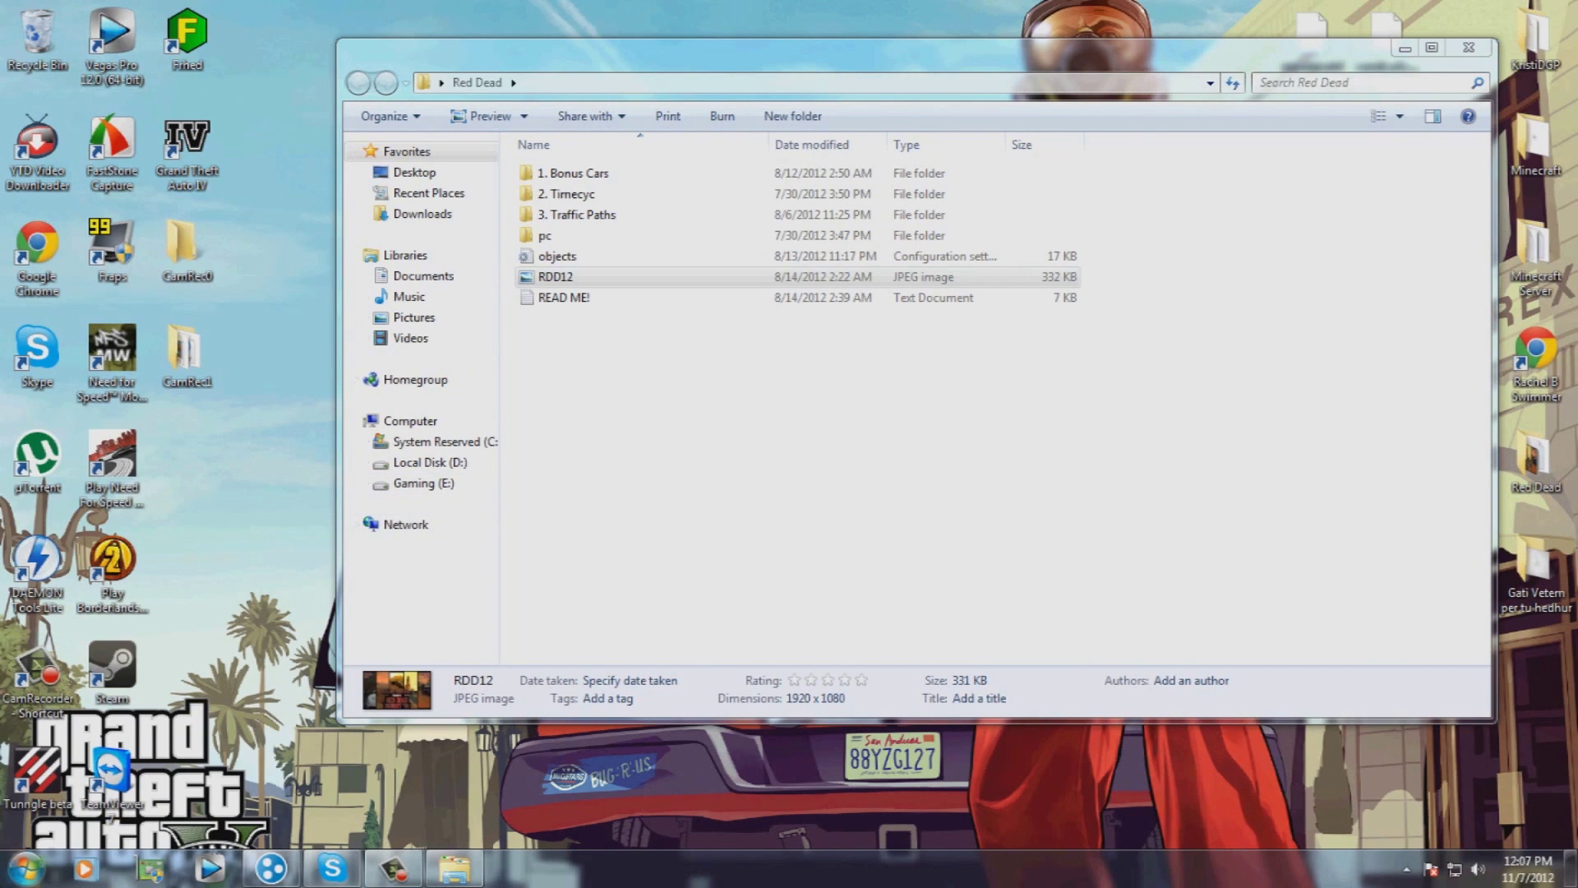
click(27, 869)
Step: Browse Computer to D:\Gta4\Grand Theft Auto IV in a second Explorer window
click(317, 585)
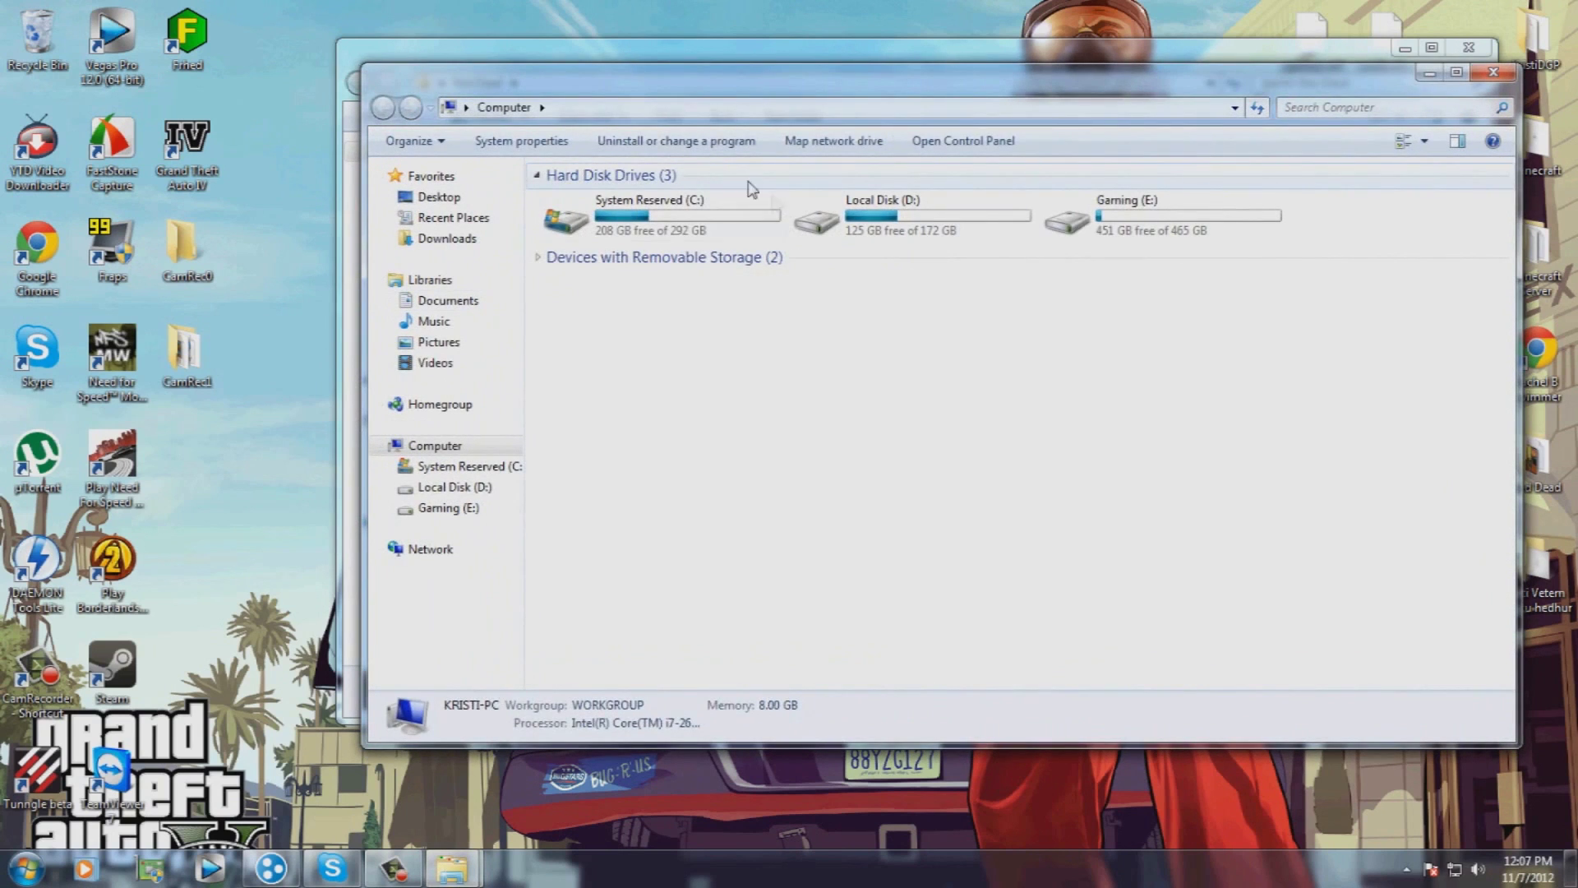
double_click(855, 218)
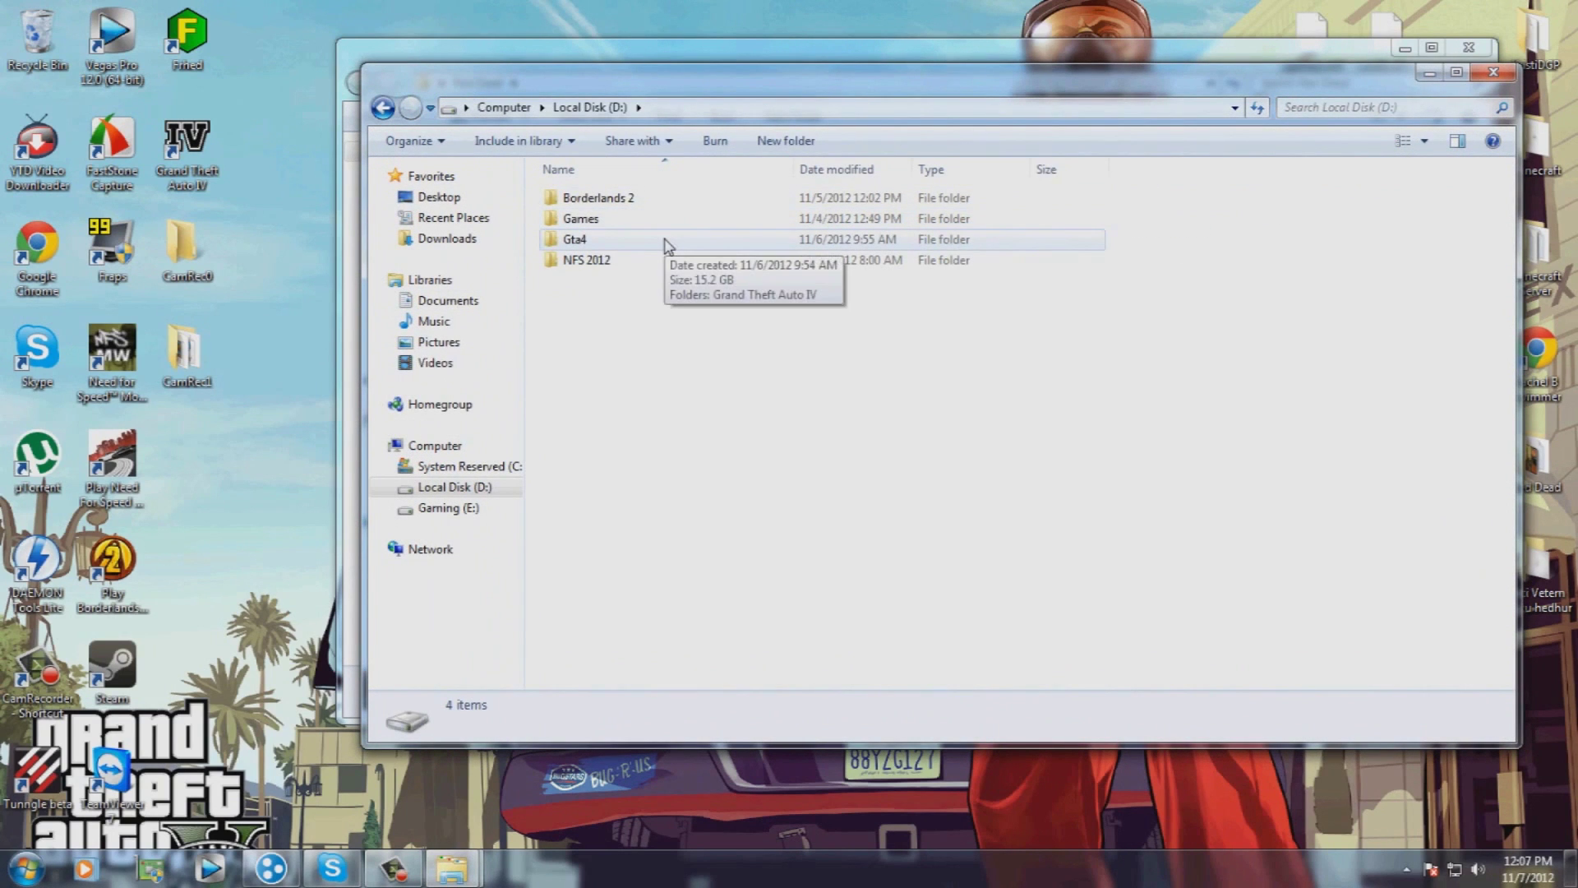
double_click(664, 238)
double_click(670, 202)
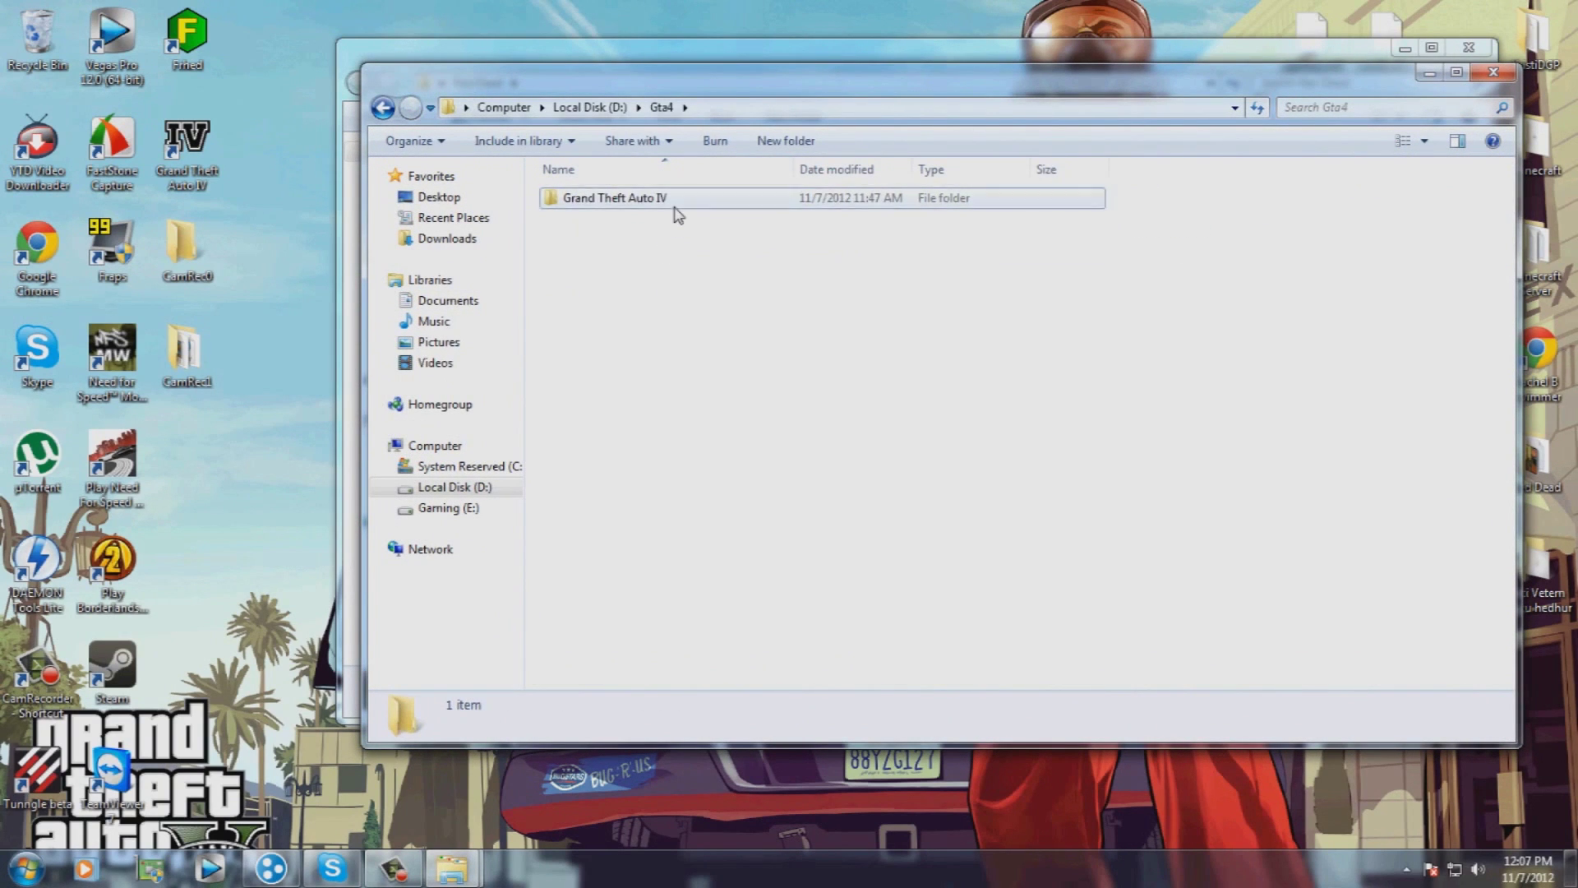
click(1428, 72)
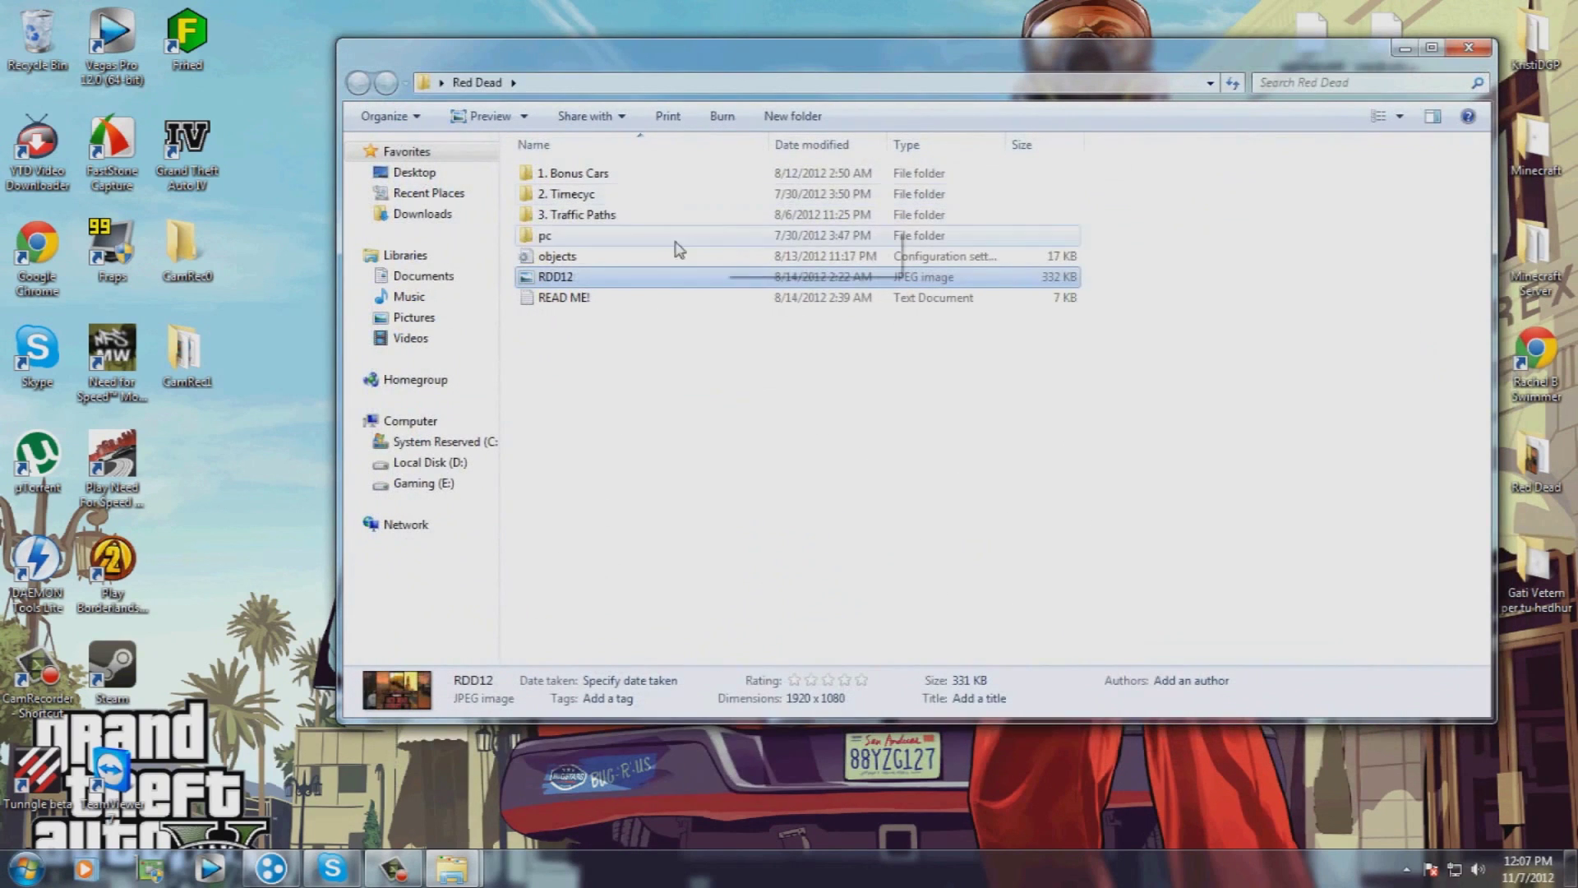
Step: Show the mod's 2. Timecyc folder beside the game's pc\data folder
double_click(618, 202)
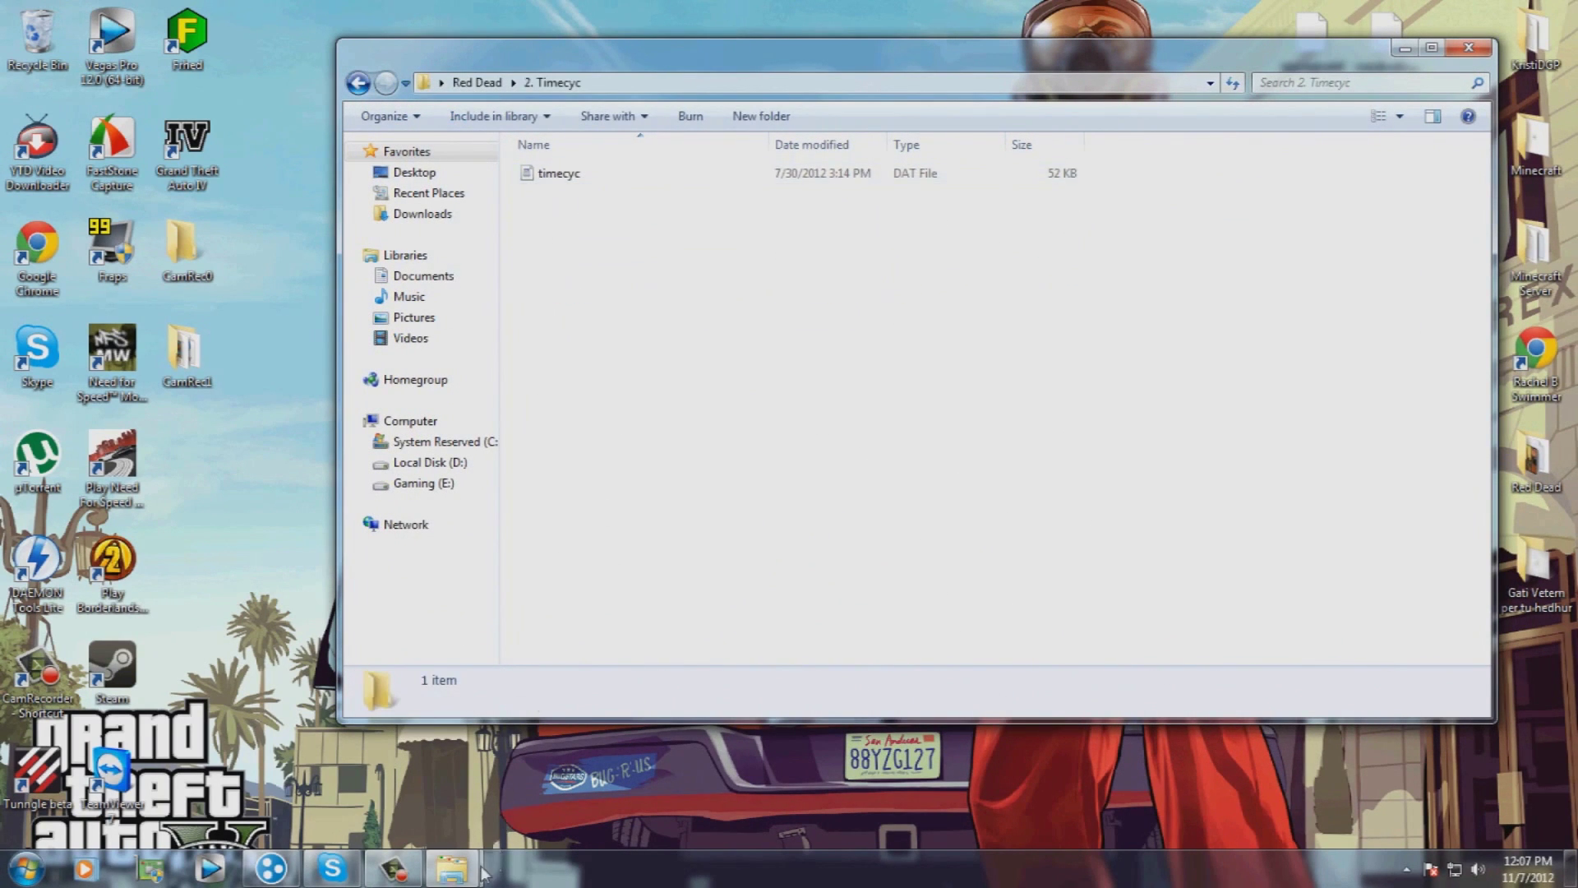
mouse_move(456, 867)
click(542, 752)
drag(633, 95, 1208, 82)
double_click(1151, 310)
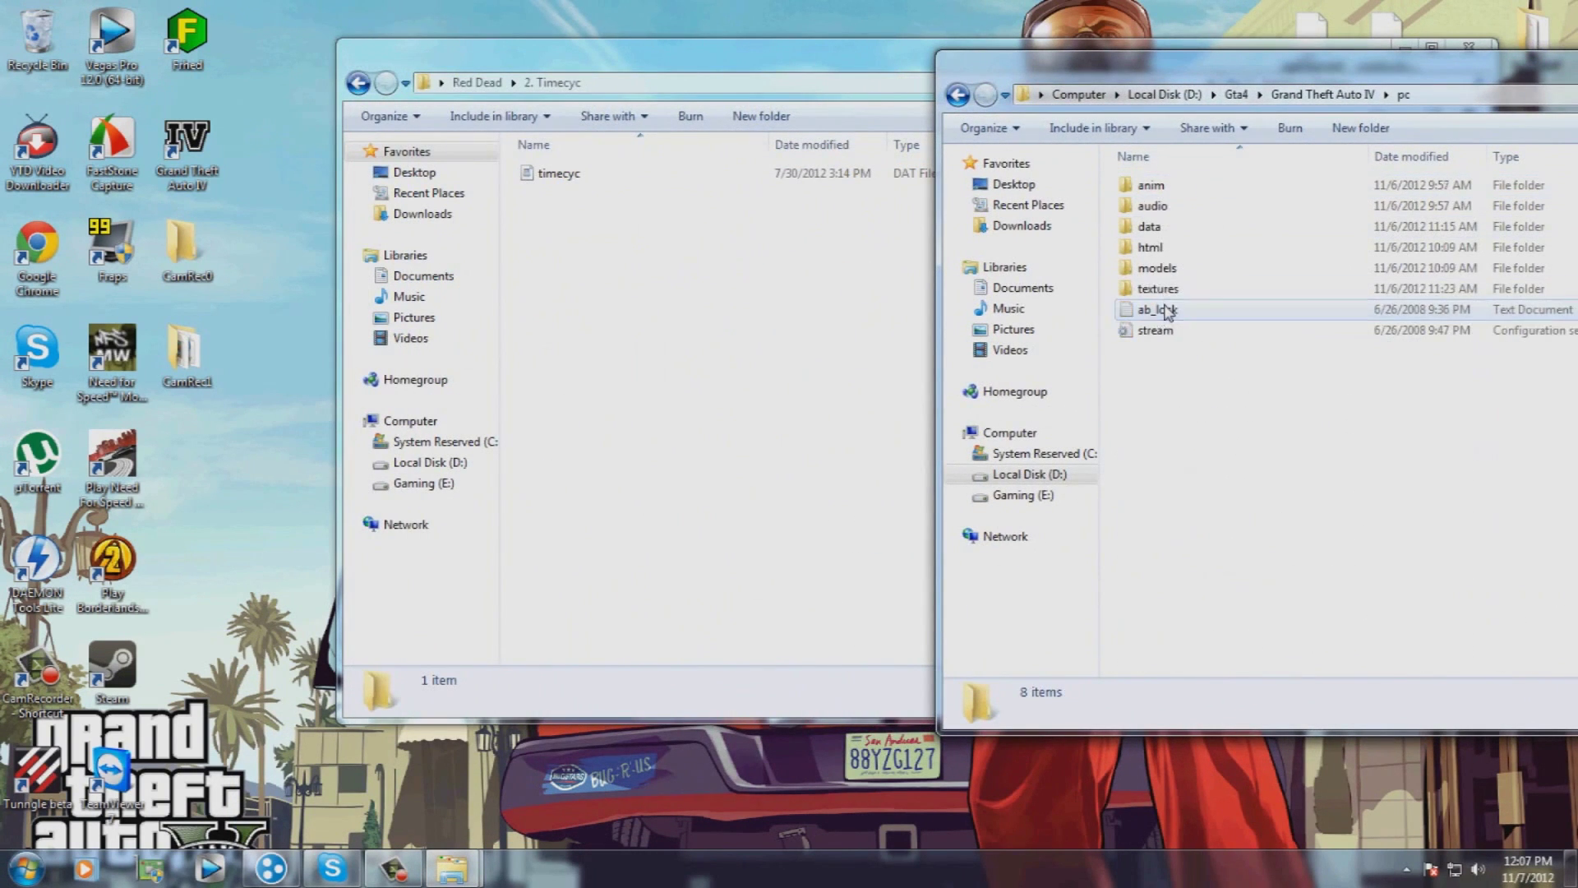
double_click(1162, 227)
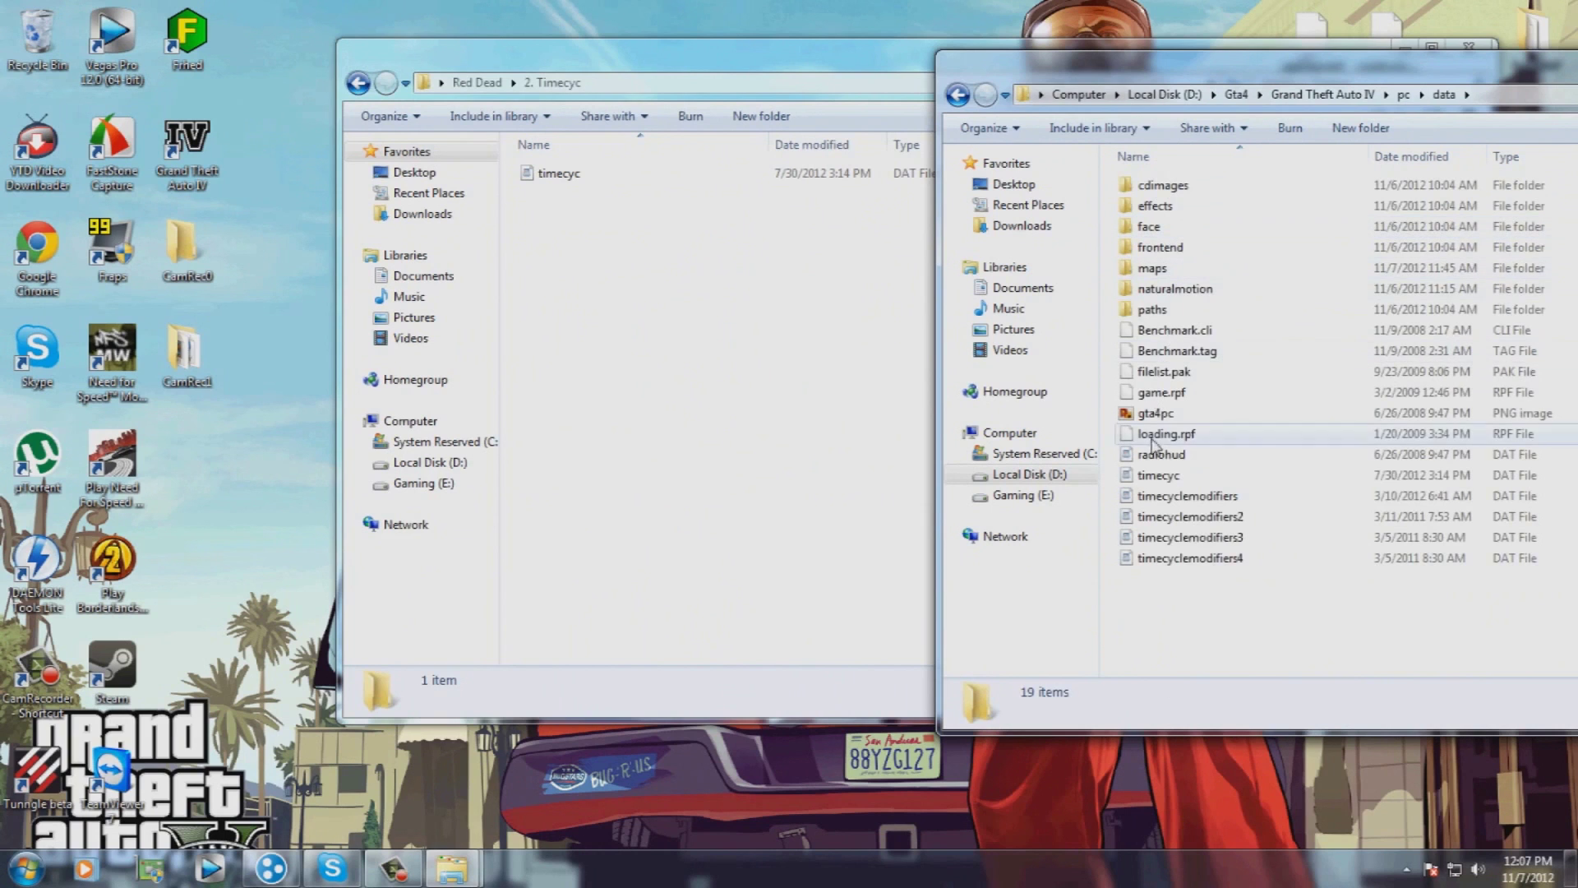
Step: Copy the mod's timecyc into the game's pc\data, replacing the original file
drag(600, 115, 698, 219)
drag(559, 173, 1226, 620)
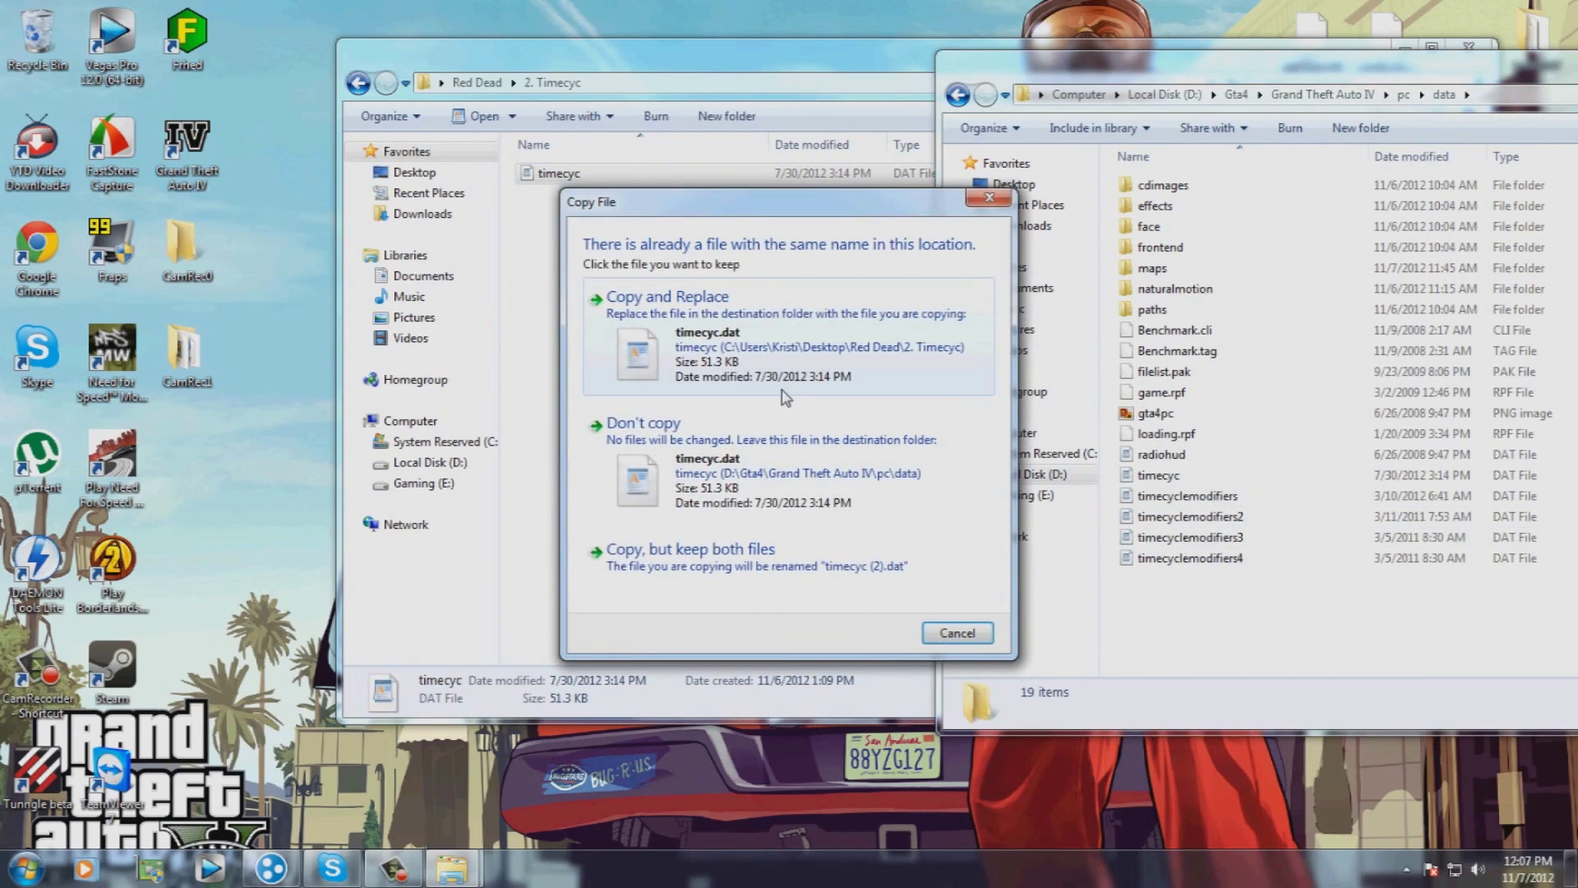
click(785, 394)
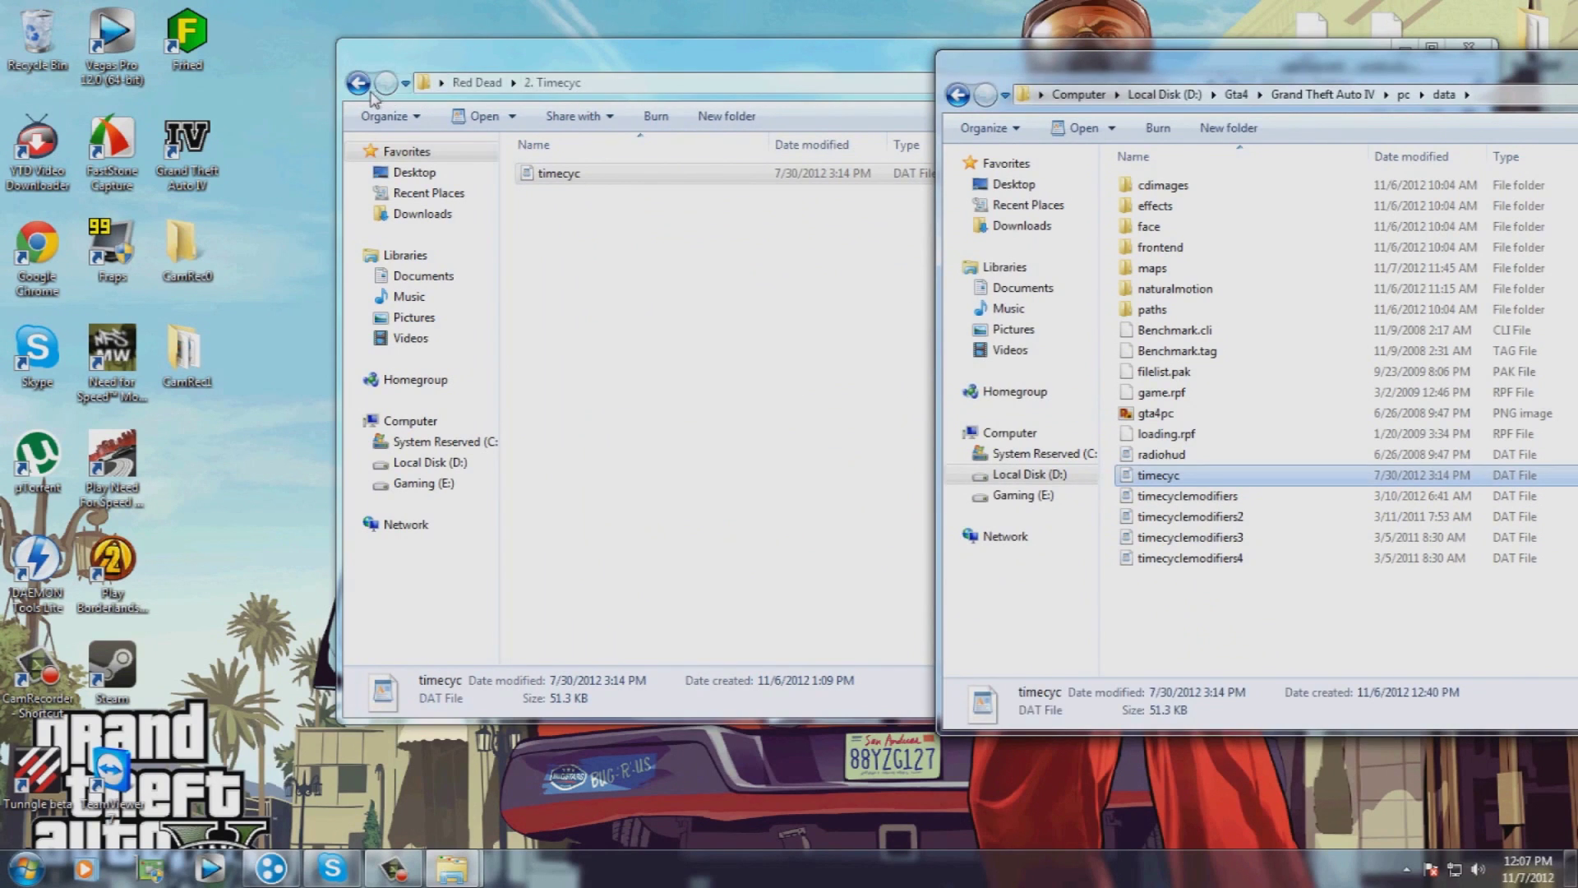
click(370, 93)
double_click(567, 214)
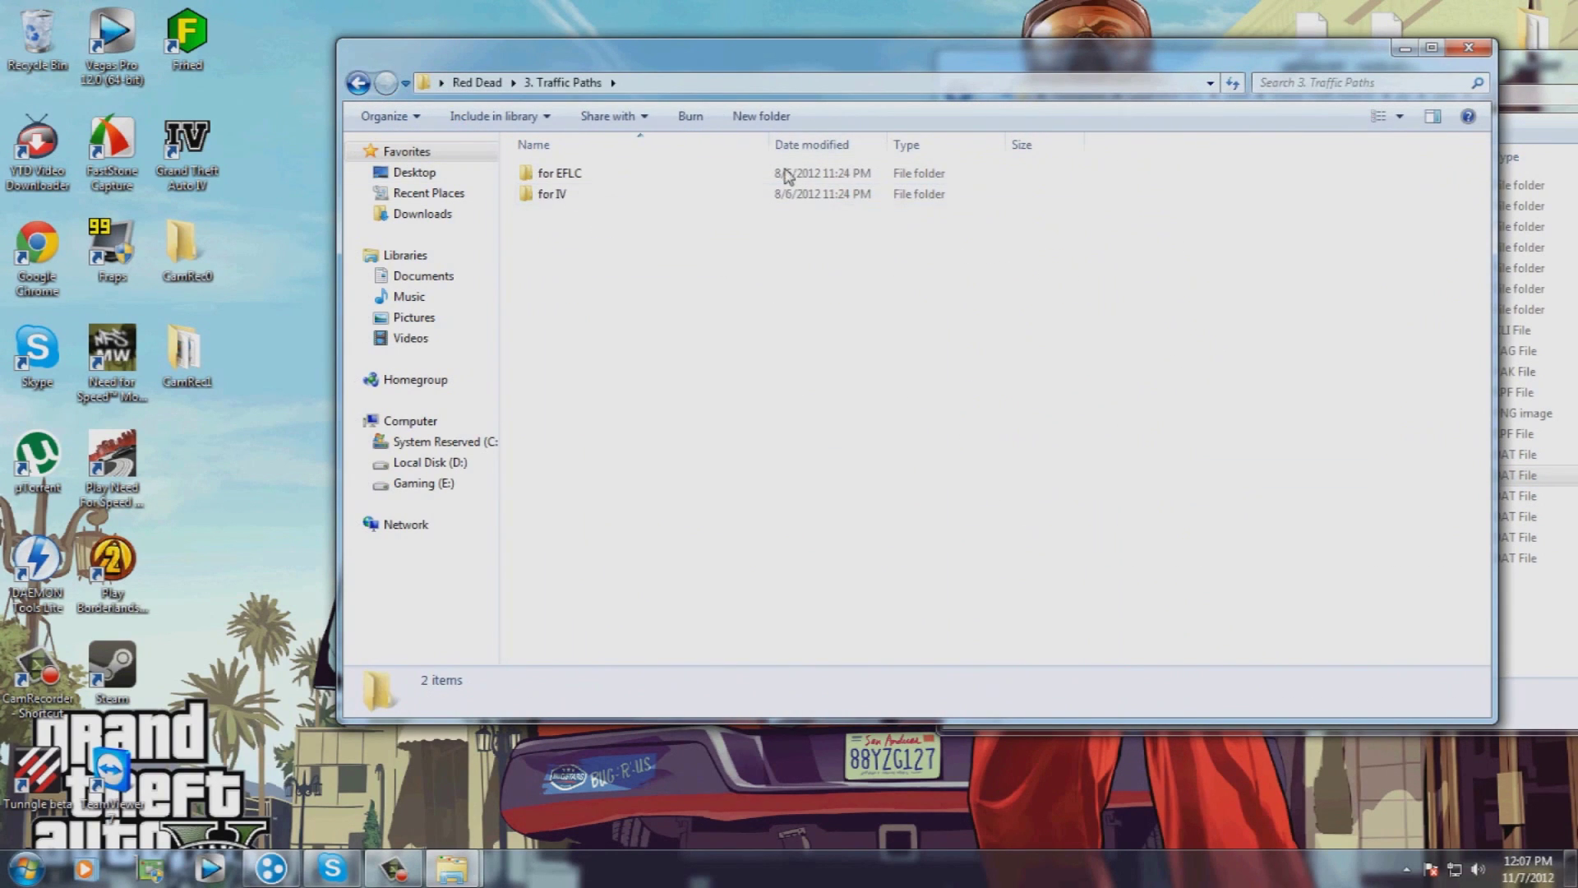
Step: Open the mod's 3. Traffic Paths\for IV\pc\data folder
double_click(609, 202)
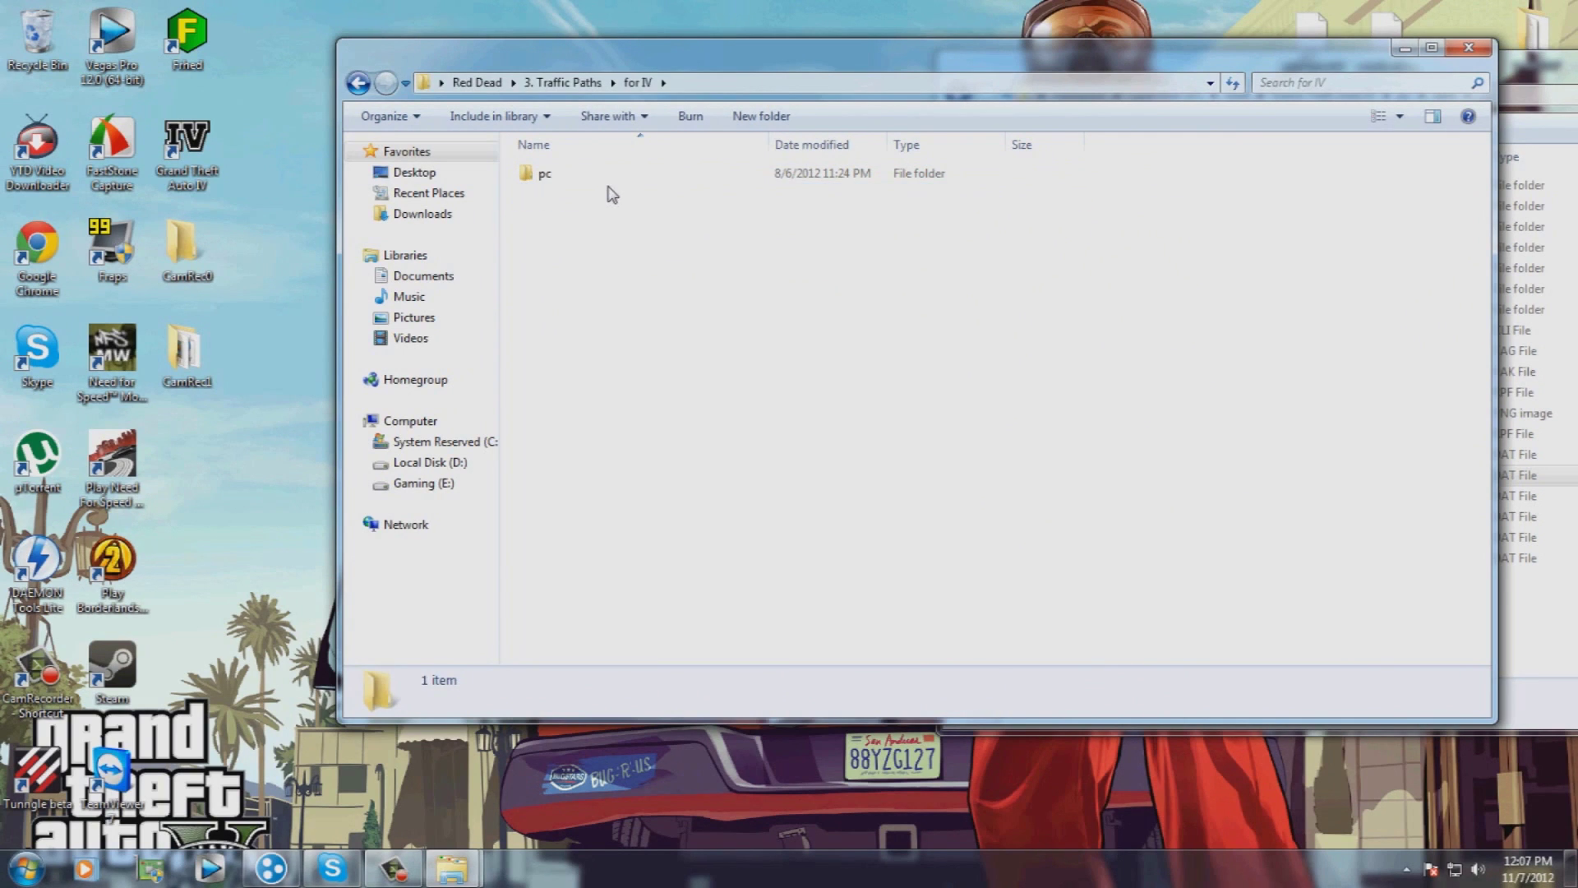
click(617, 179)
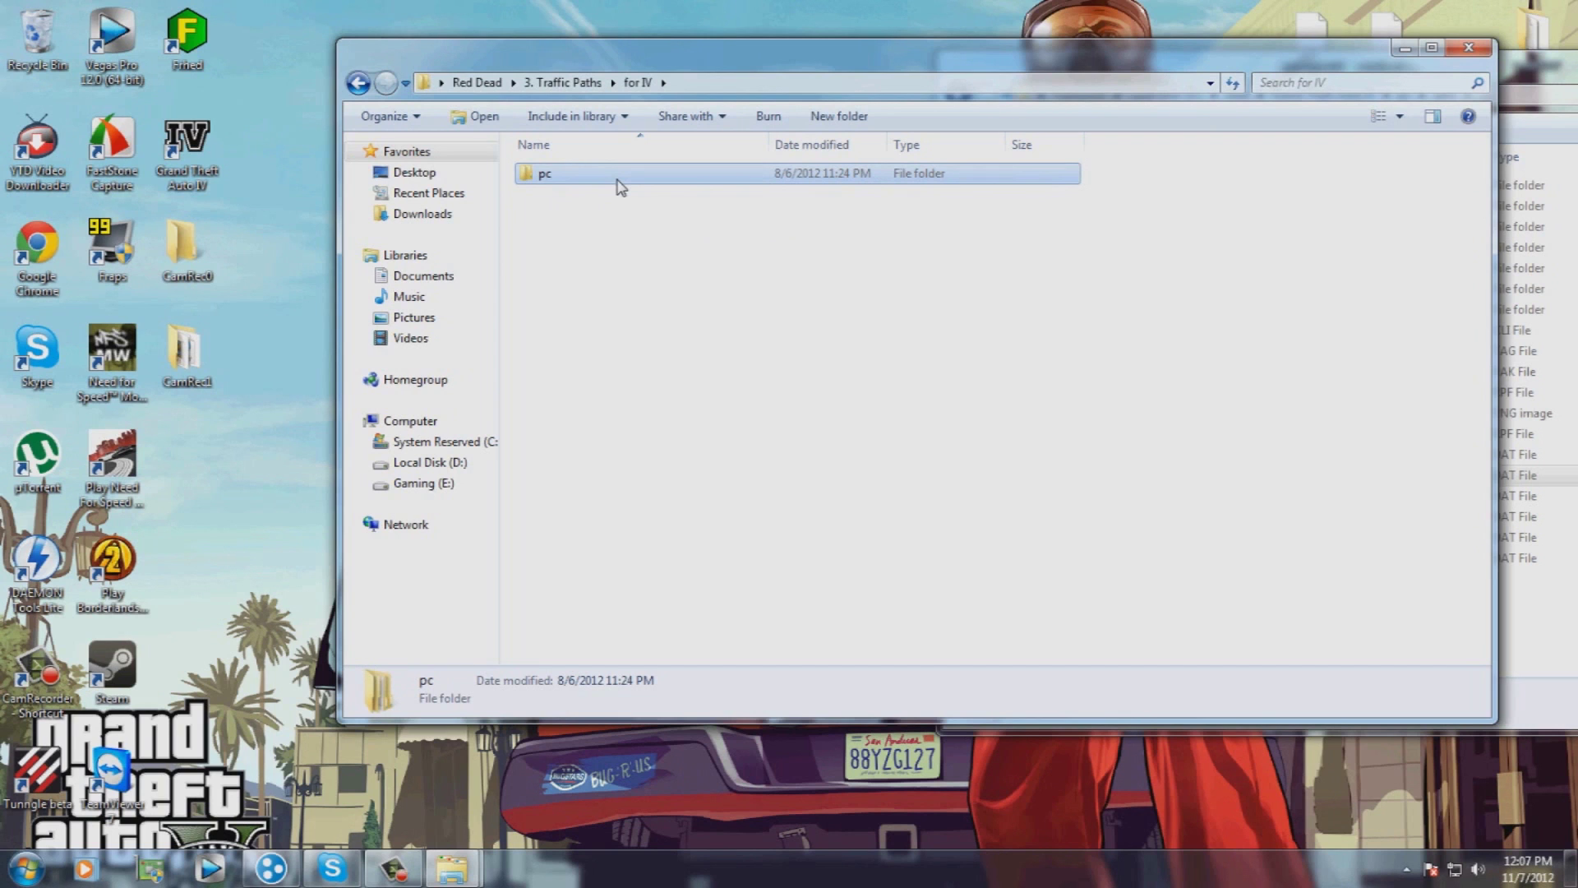
double_click(619, 184)
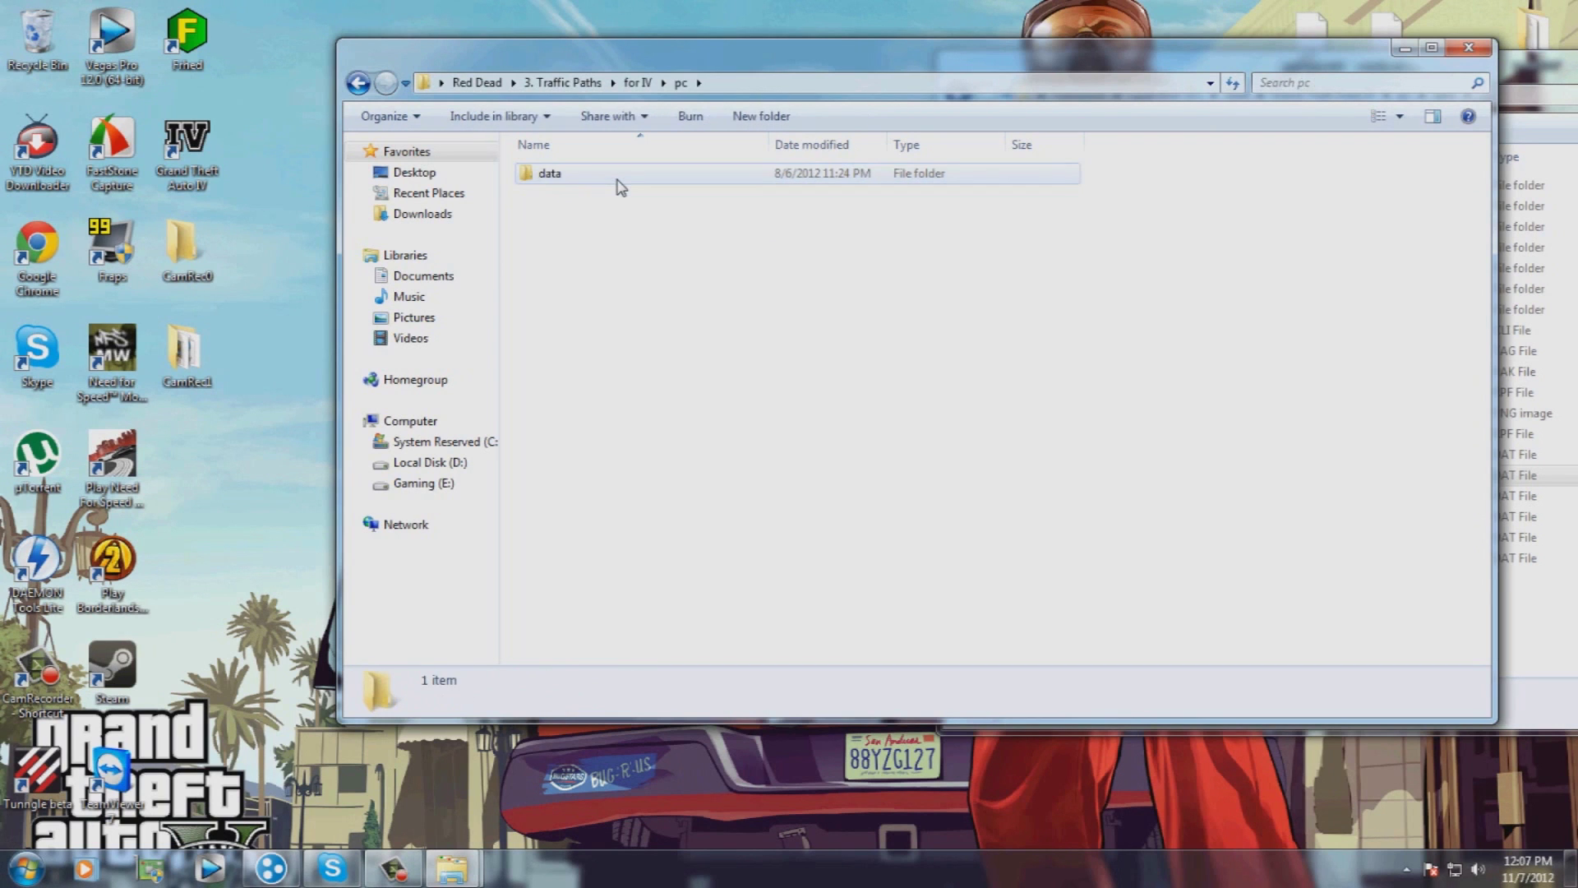
double_click(617, 182)
Step: Open Grand Theft Auto IV's pc\data\cdimages folder in the game window
click(1539, 79)
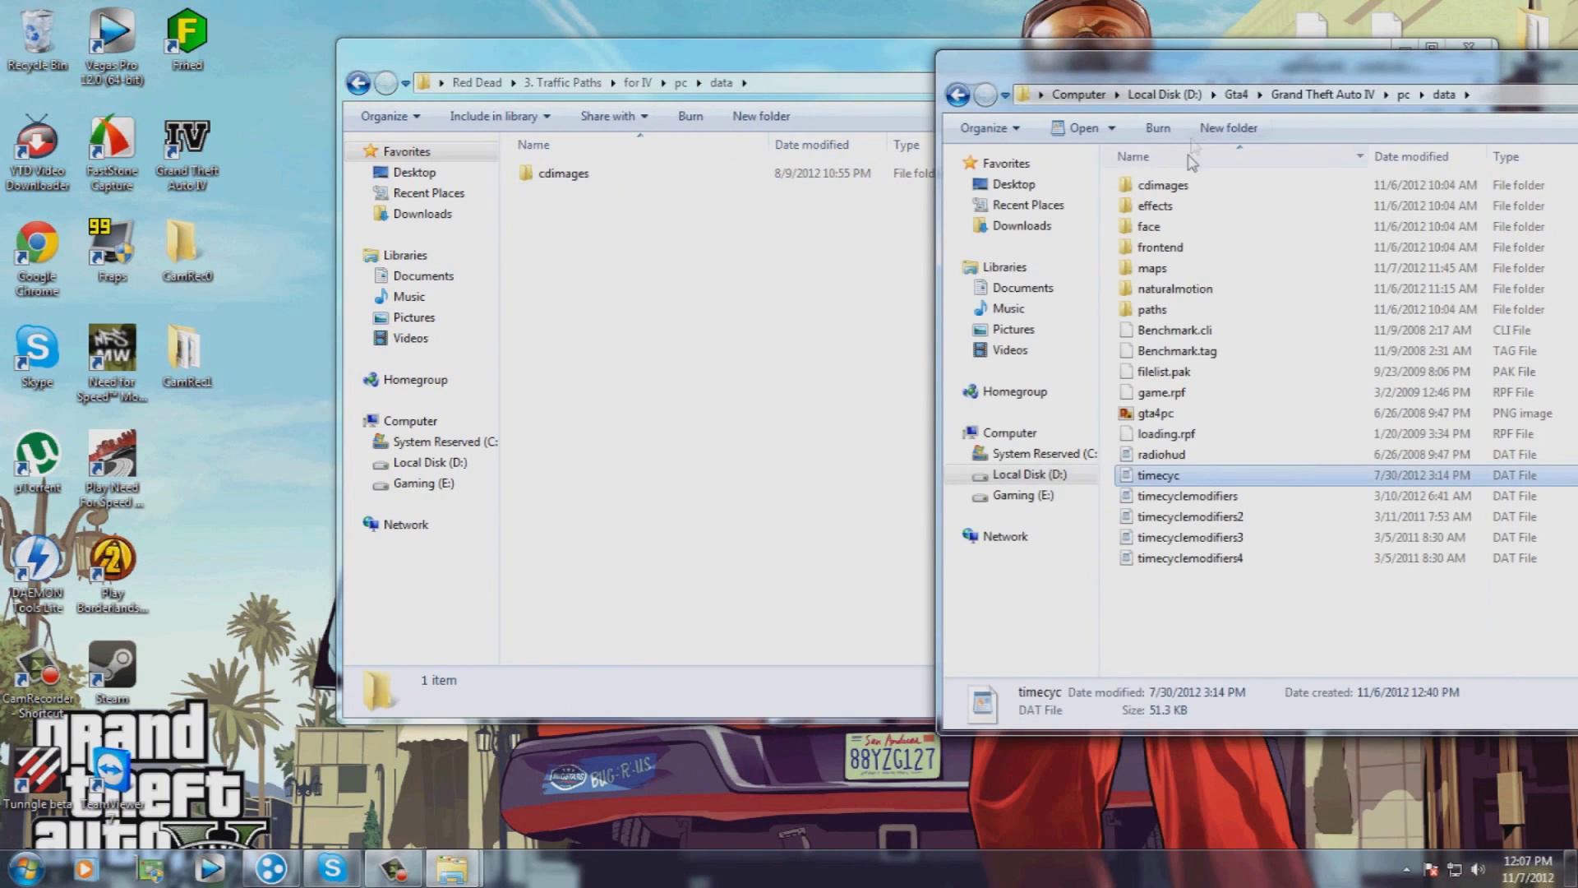
click(1322, 93)
double_click(1175, 312)
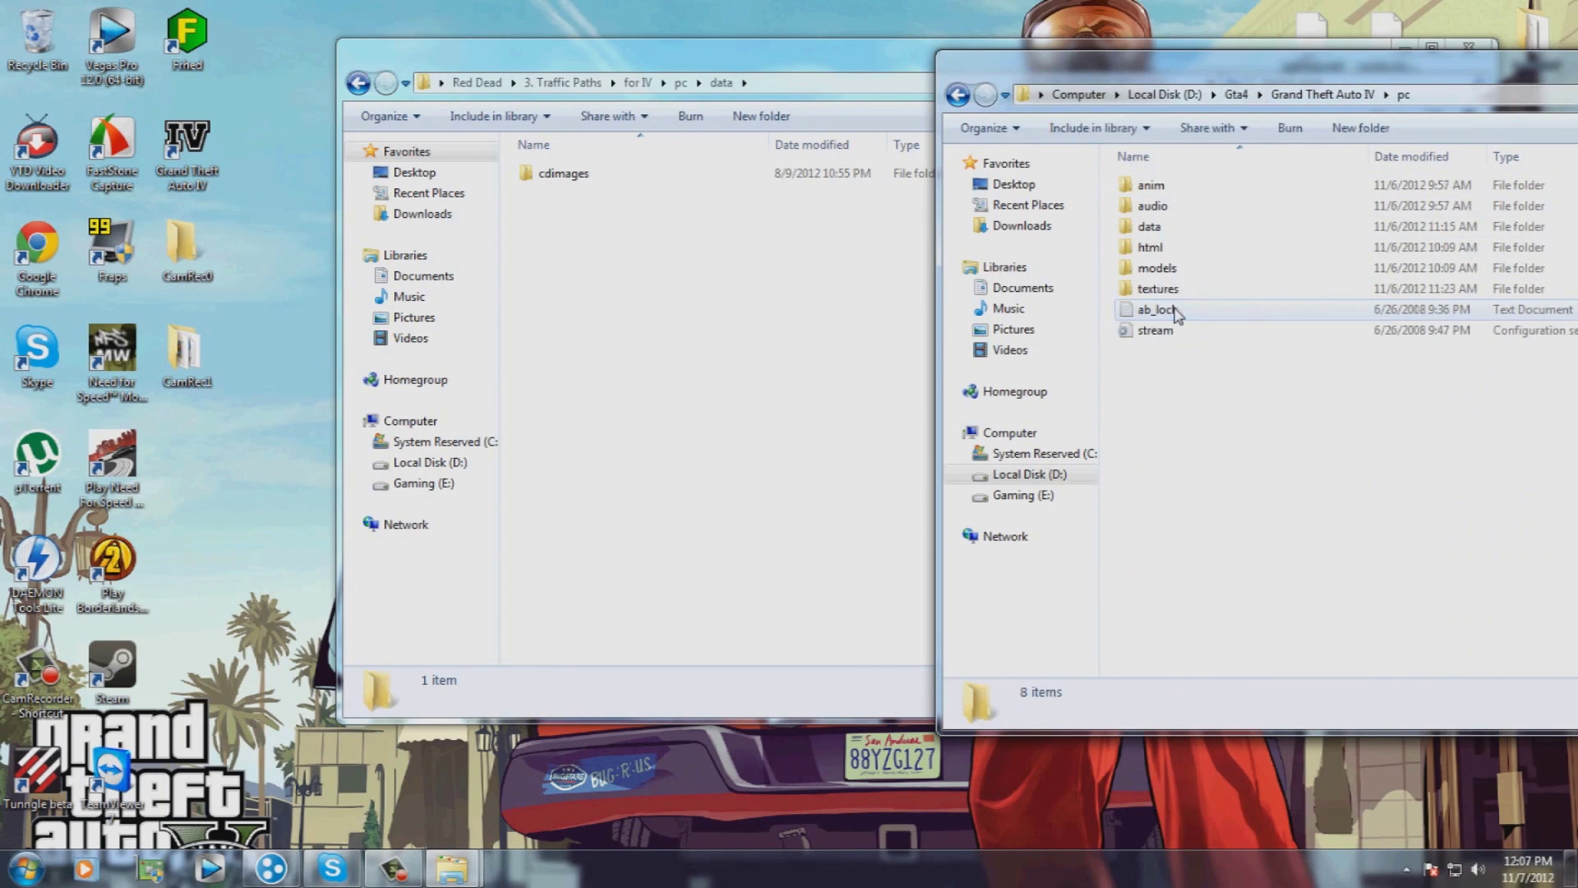
double_click(1162, 226)
double_click(1164, 186)
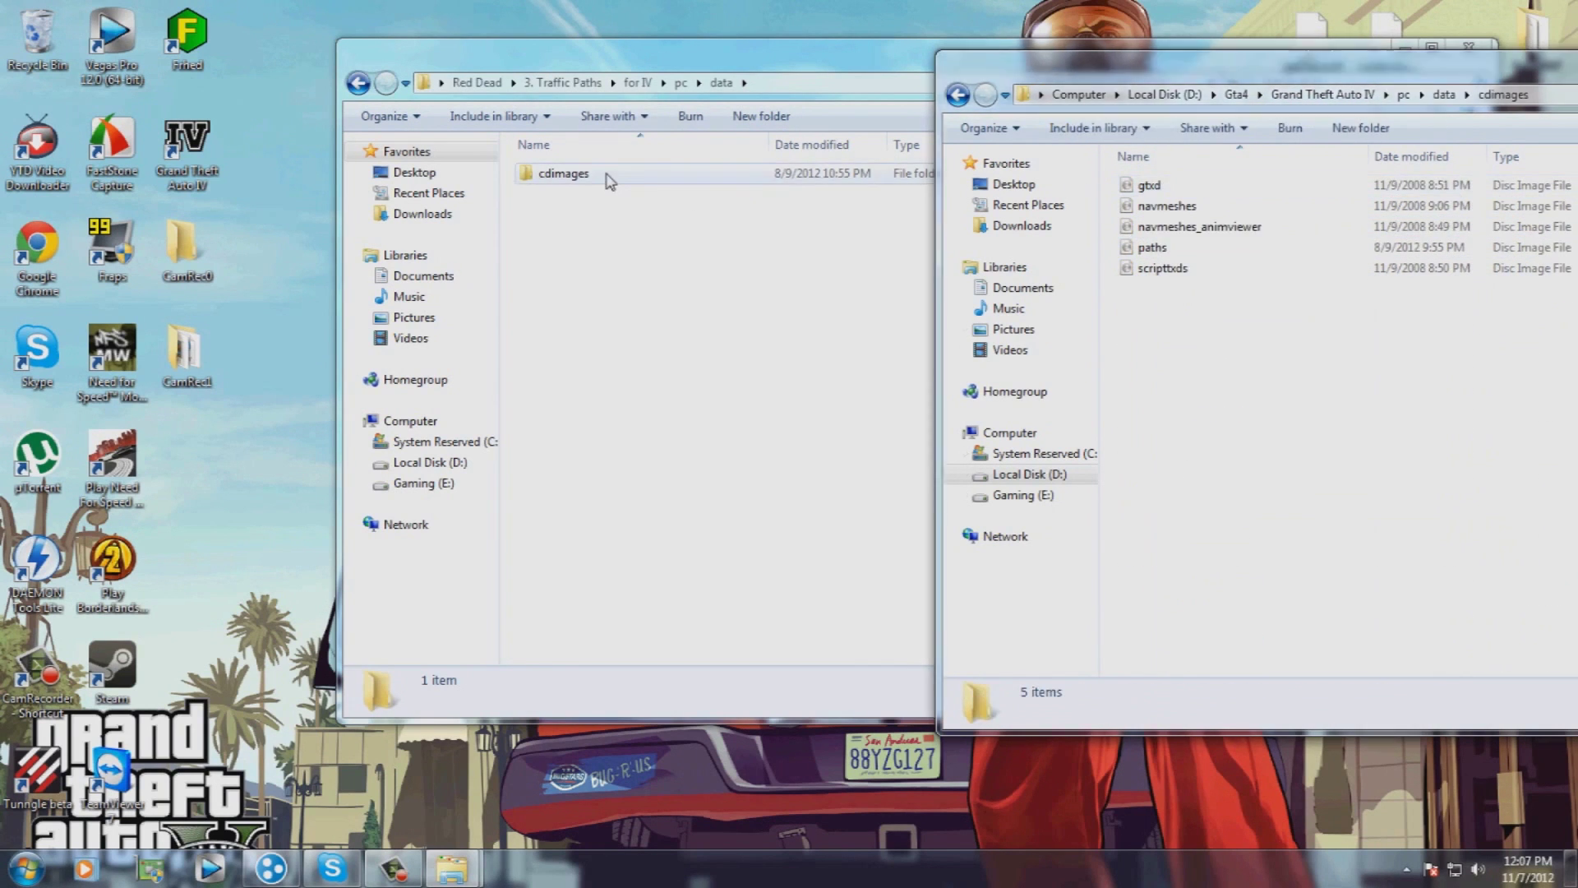
Step: Copy the mod's paths file into the game's cdimages, replacing the old one, then return to Red Dead
double_click(576, 176)
drag(585, 183, 1532, 296)
click(756, 339)
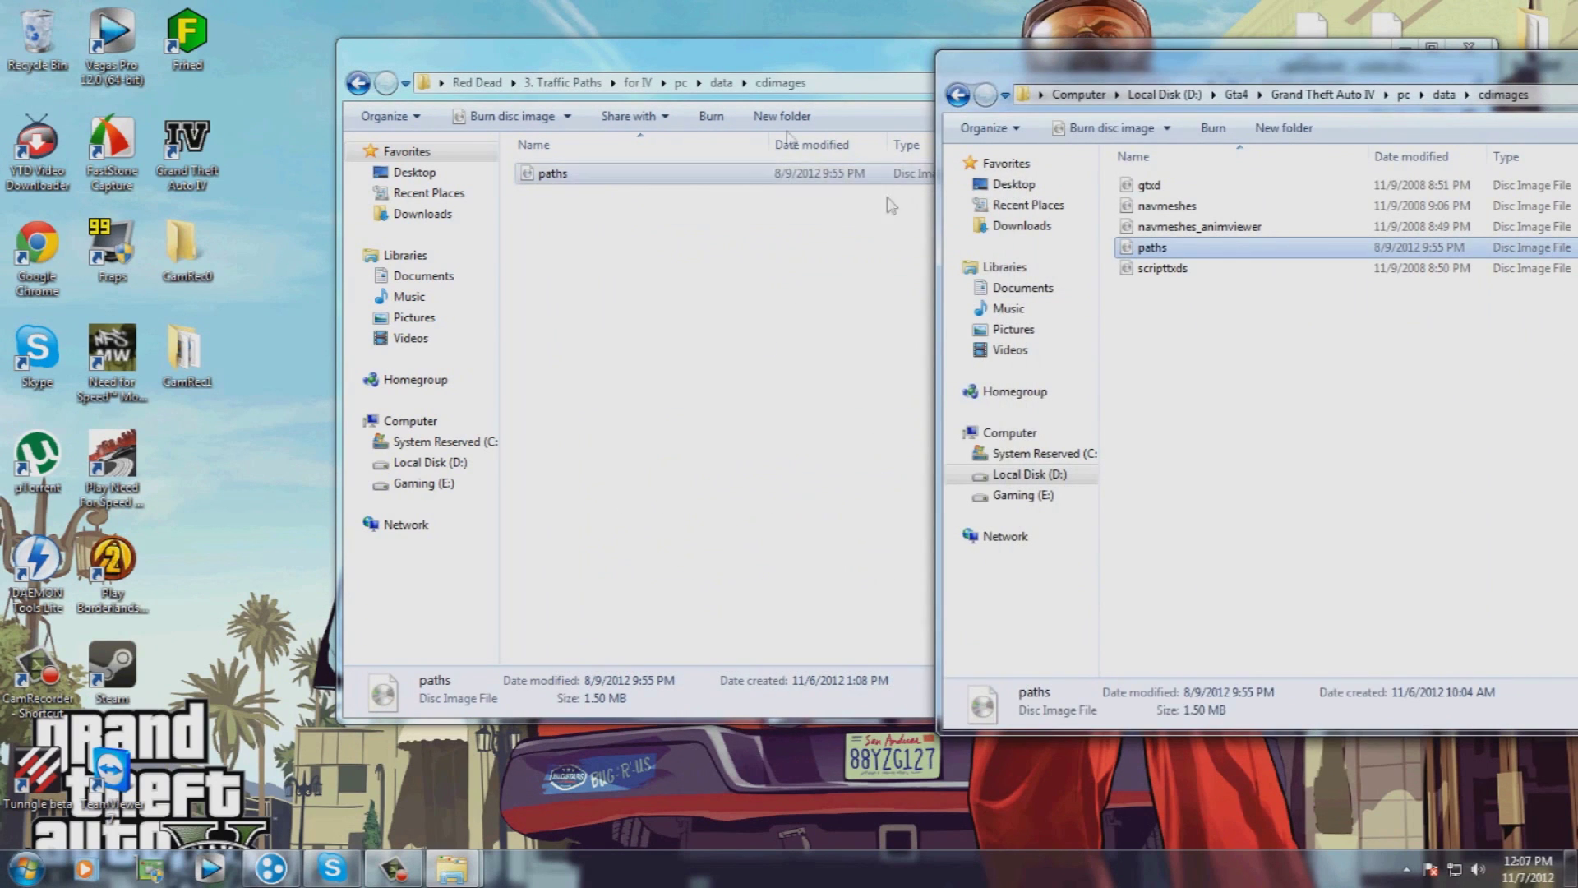
click(361, 86)
click(362, 86)
click(360, 84)
click(359, 84)
click(358, 84)
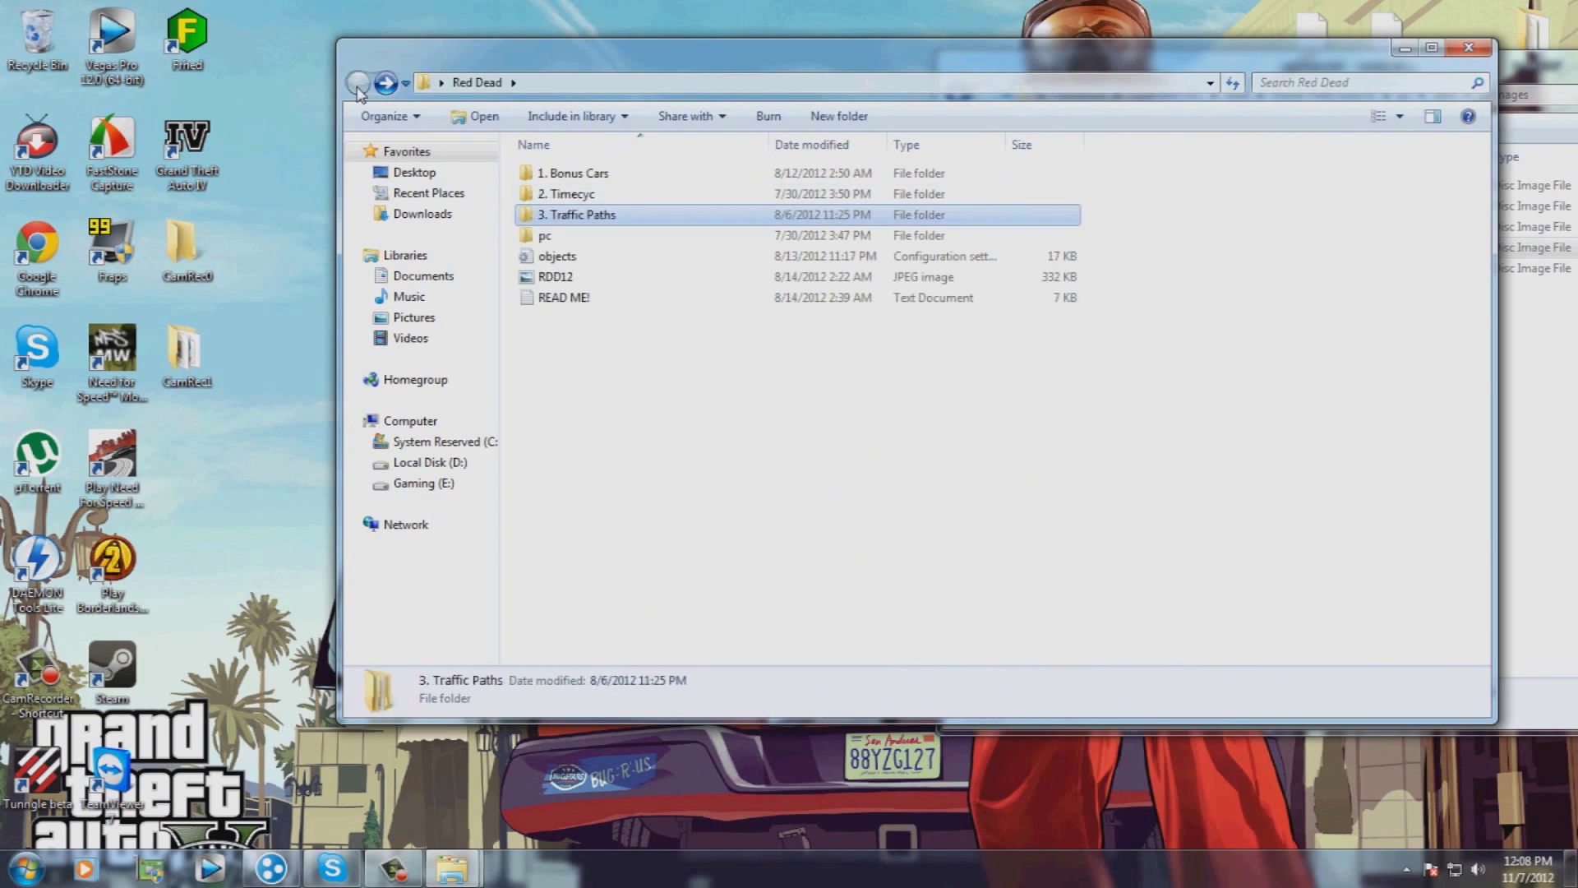
Step: Open the mod's pc\data\maps folder in the Red Dead window
double_click(545, 235)
double_click(567, 173)
double_click(571, 176)
Step: Check red_dead_desert in the game's pc\data\maps, then step the Red Dead window back to pc
click(1535, 206)
click(1323, 94)
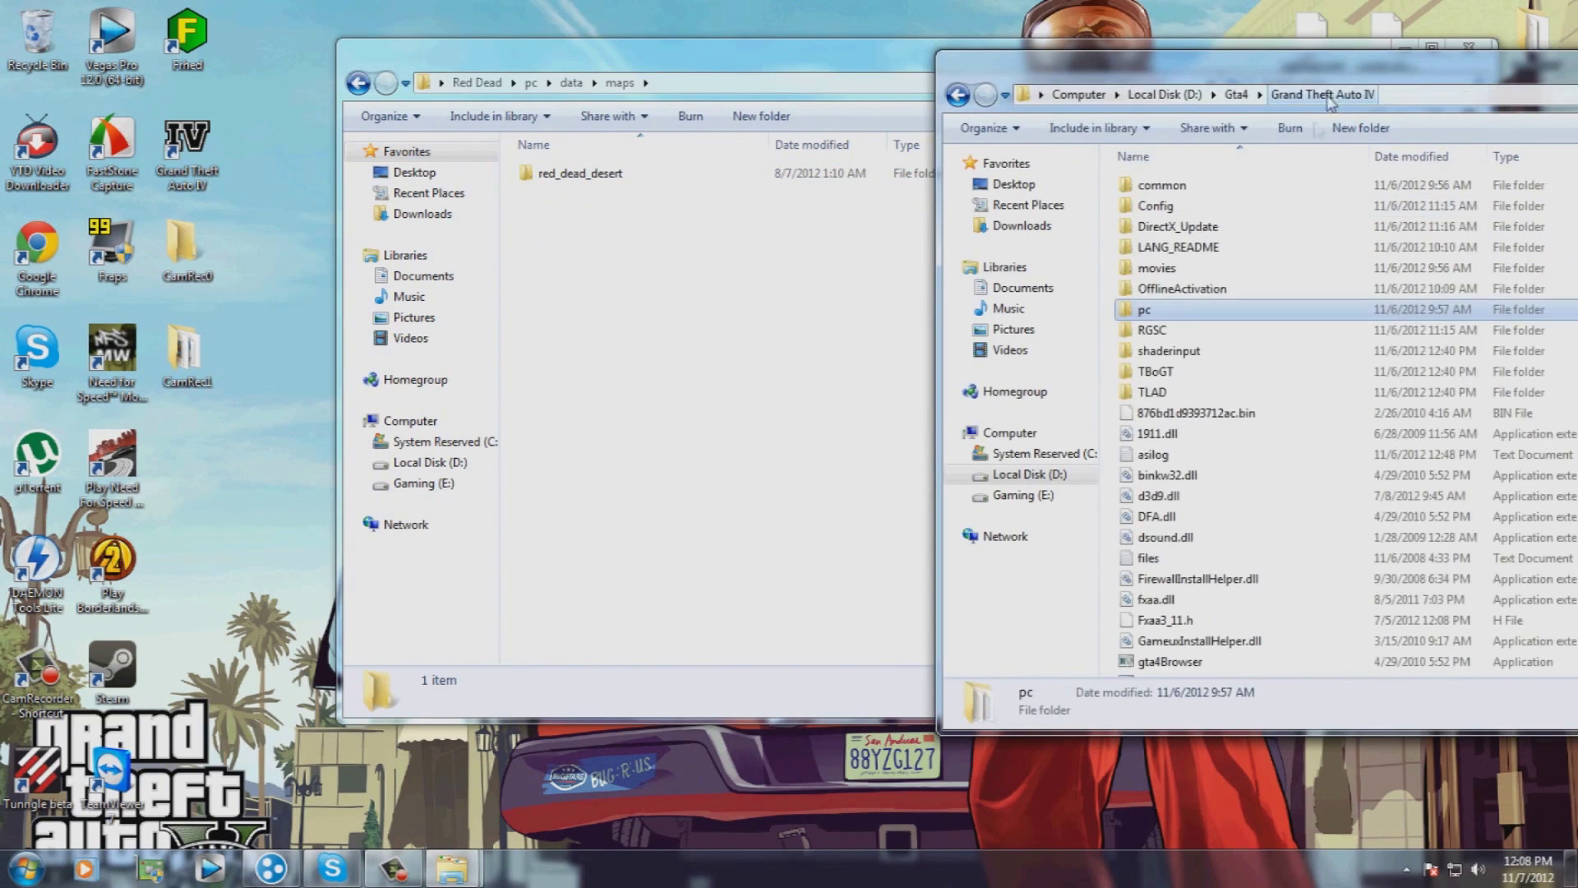
double_click(1167, 311)
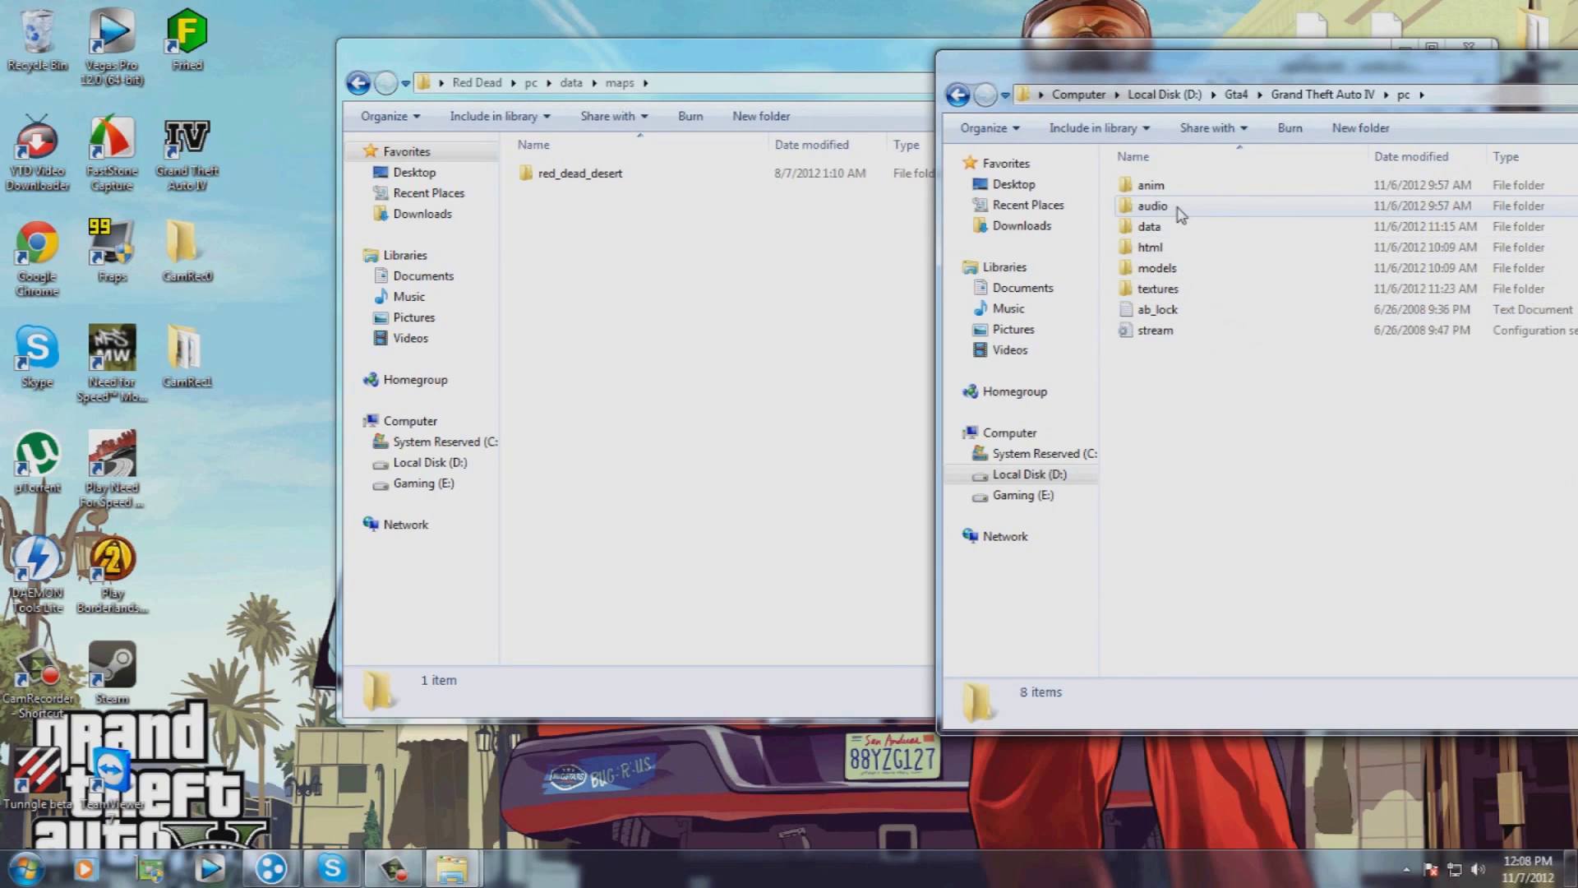
double_click(1151, 228)
double_click(1152, 268)
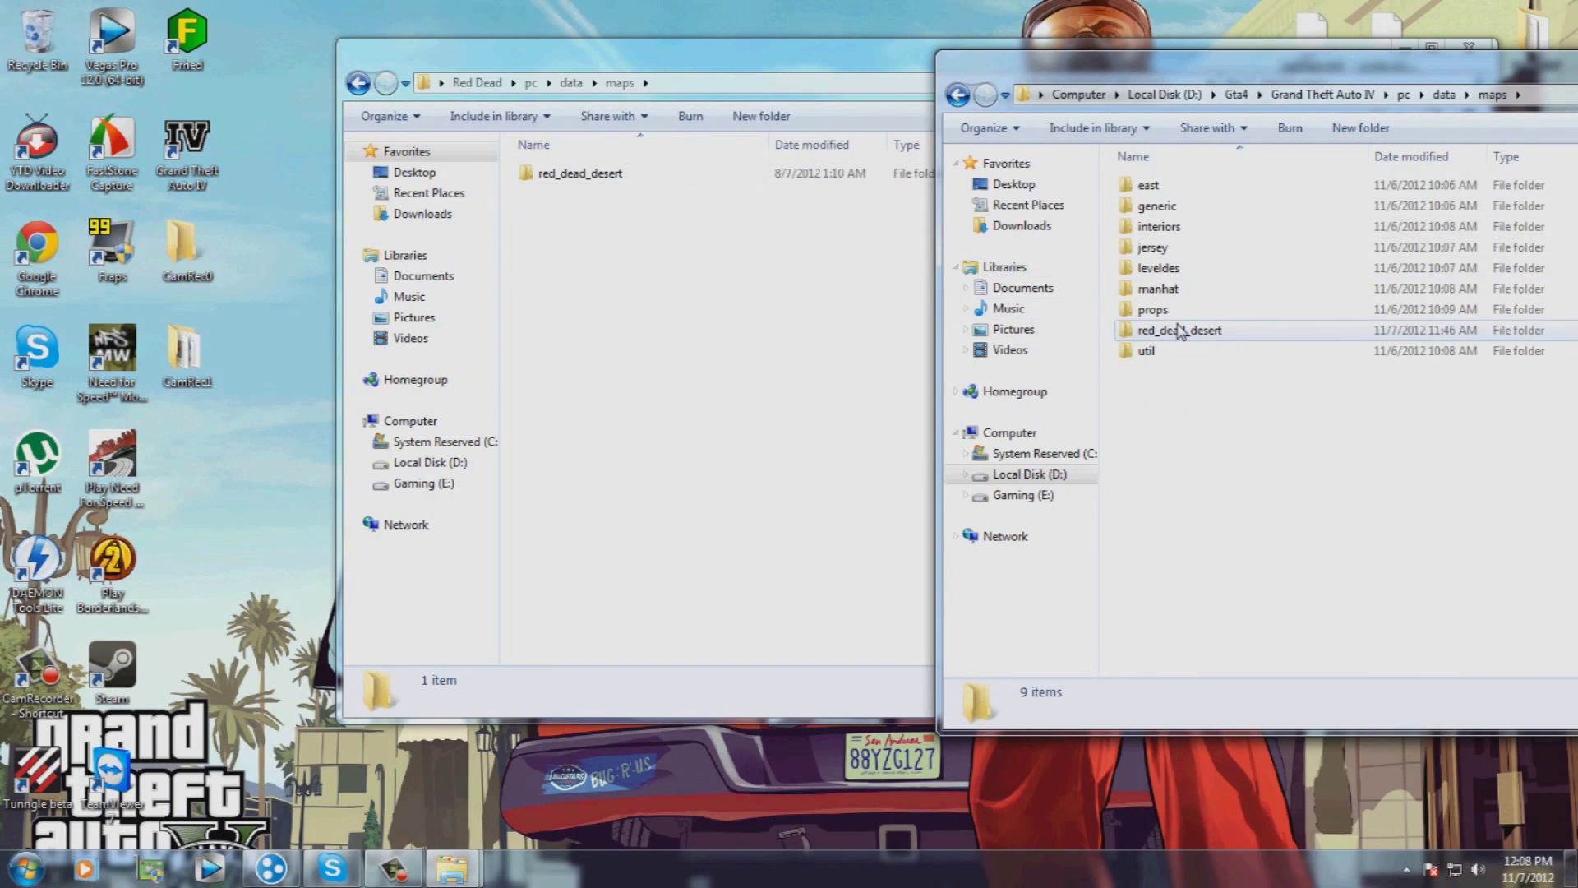
click(1181, 331)
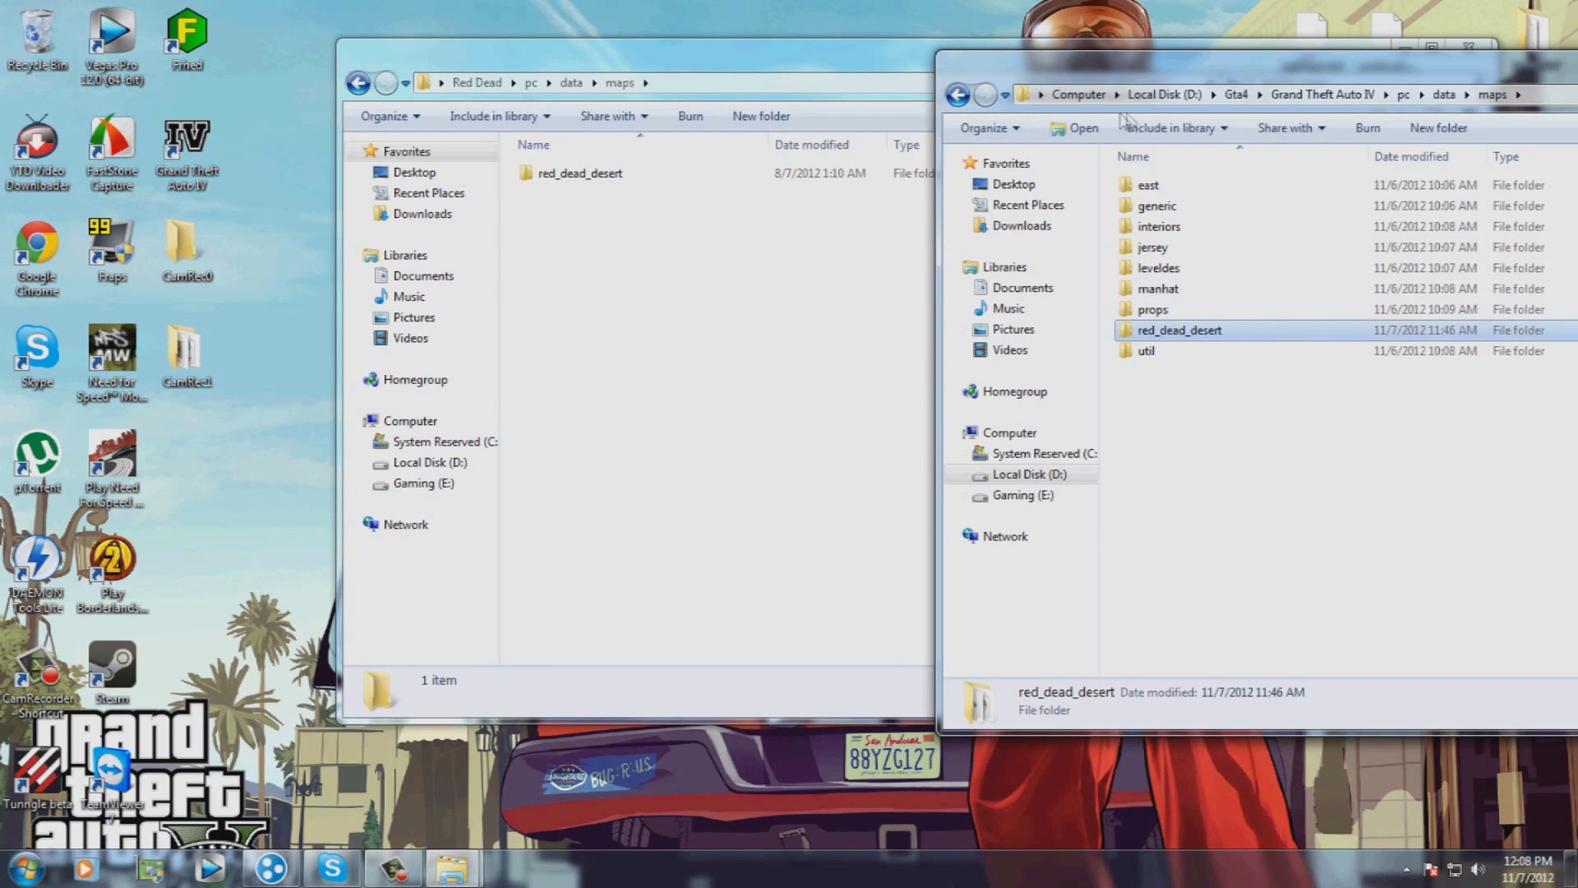
click(362, 82)
click(362, 83)
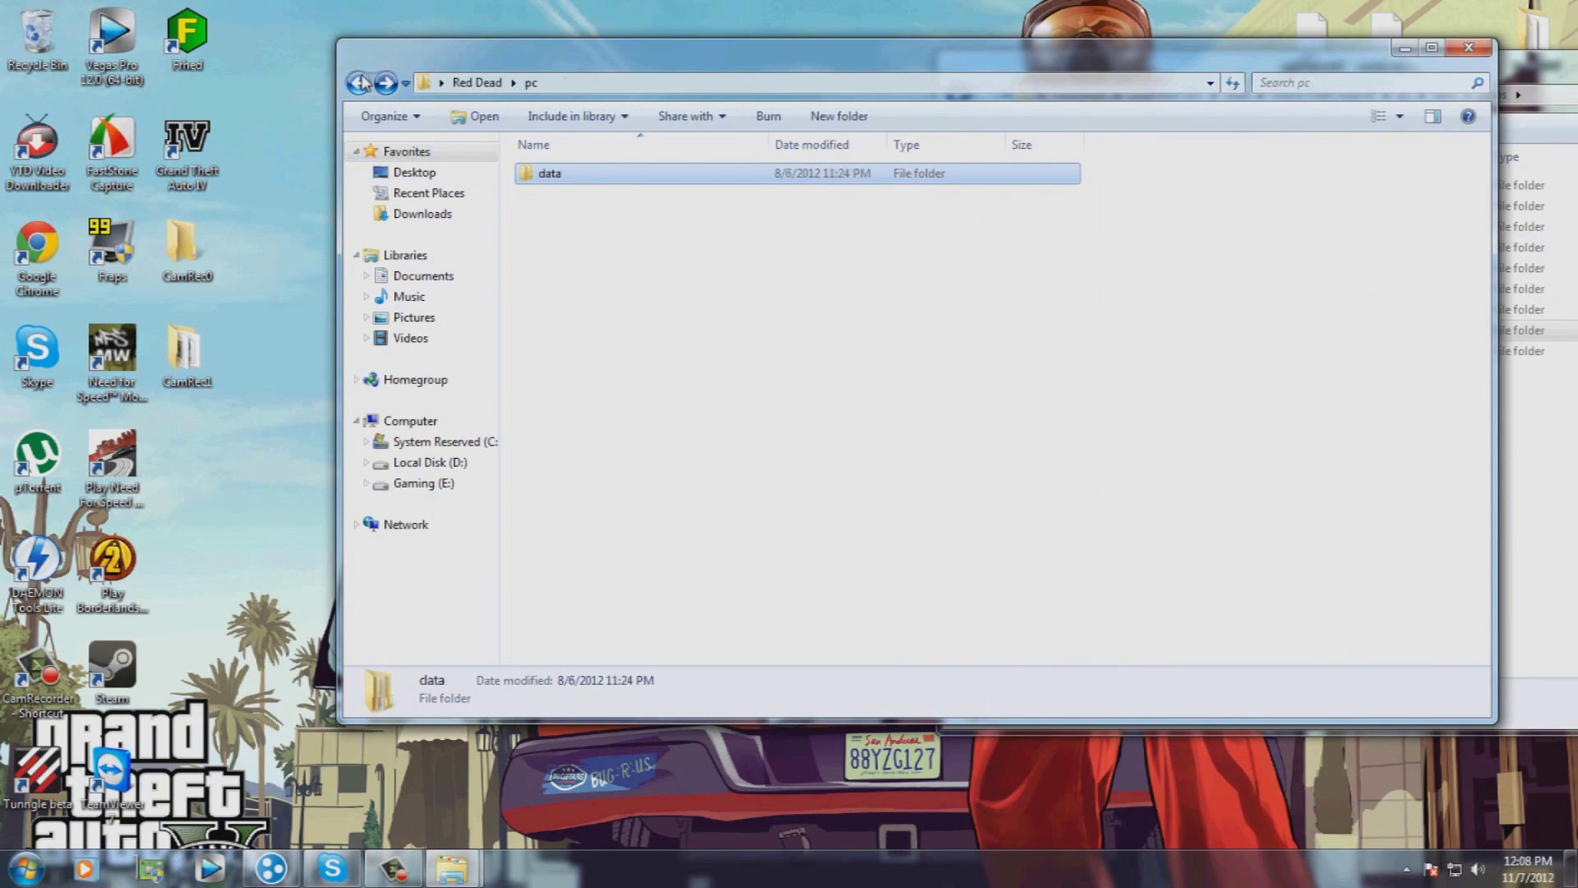
Step: Copy objects.ini from Red Dead into the Grand Theft Auto IV folder, replacing the existing file
click(360, 83)
click(567, 256)
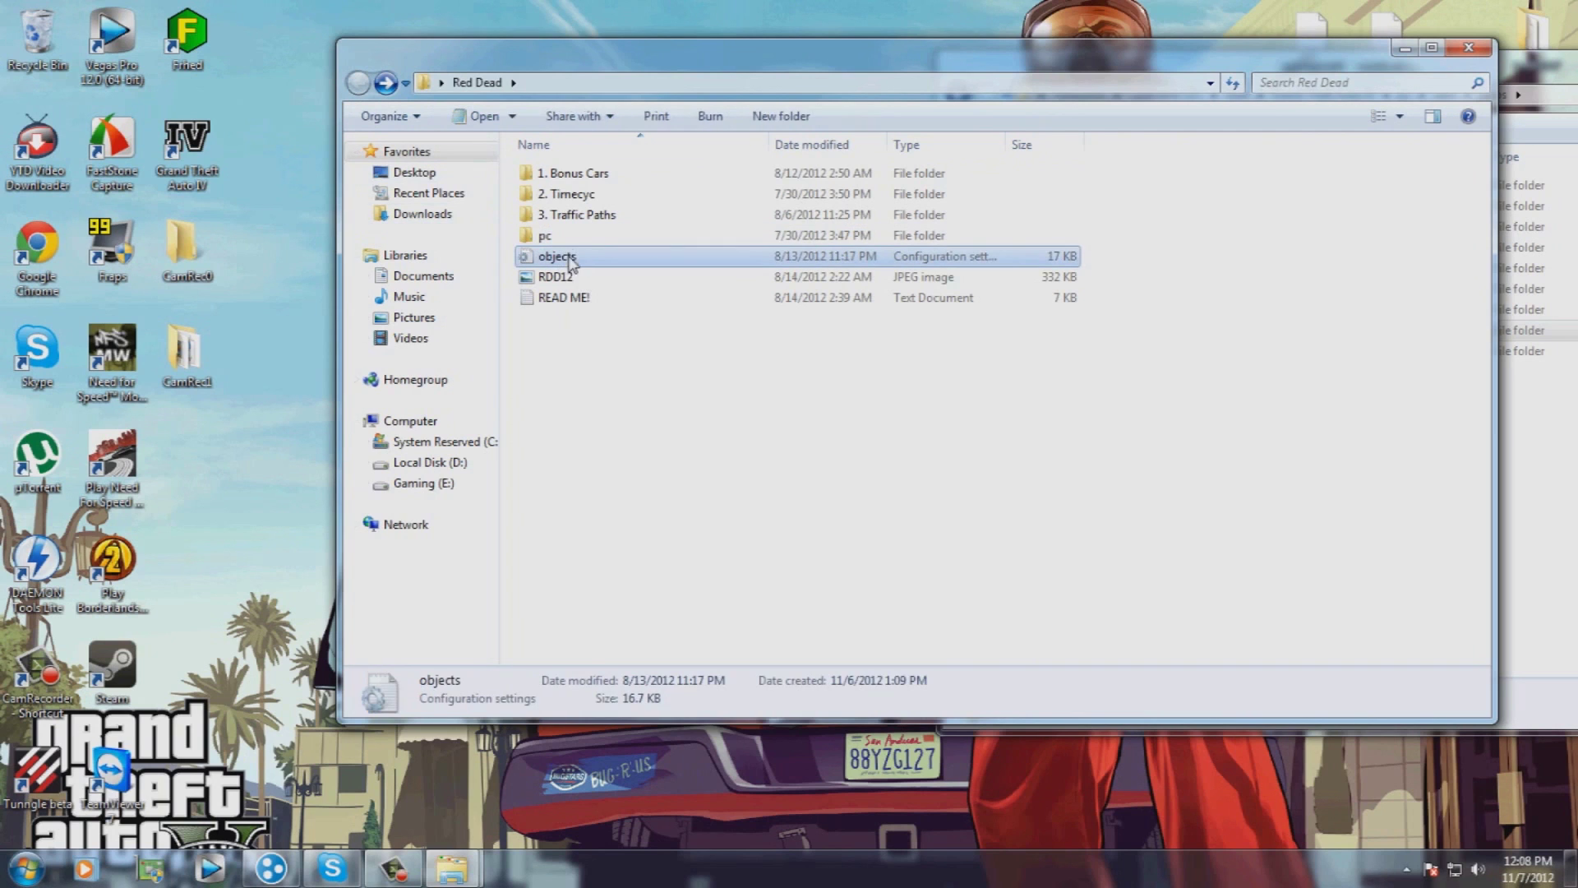
click(1532, 407)
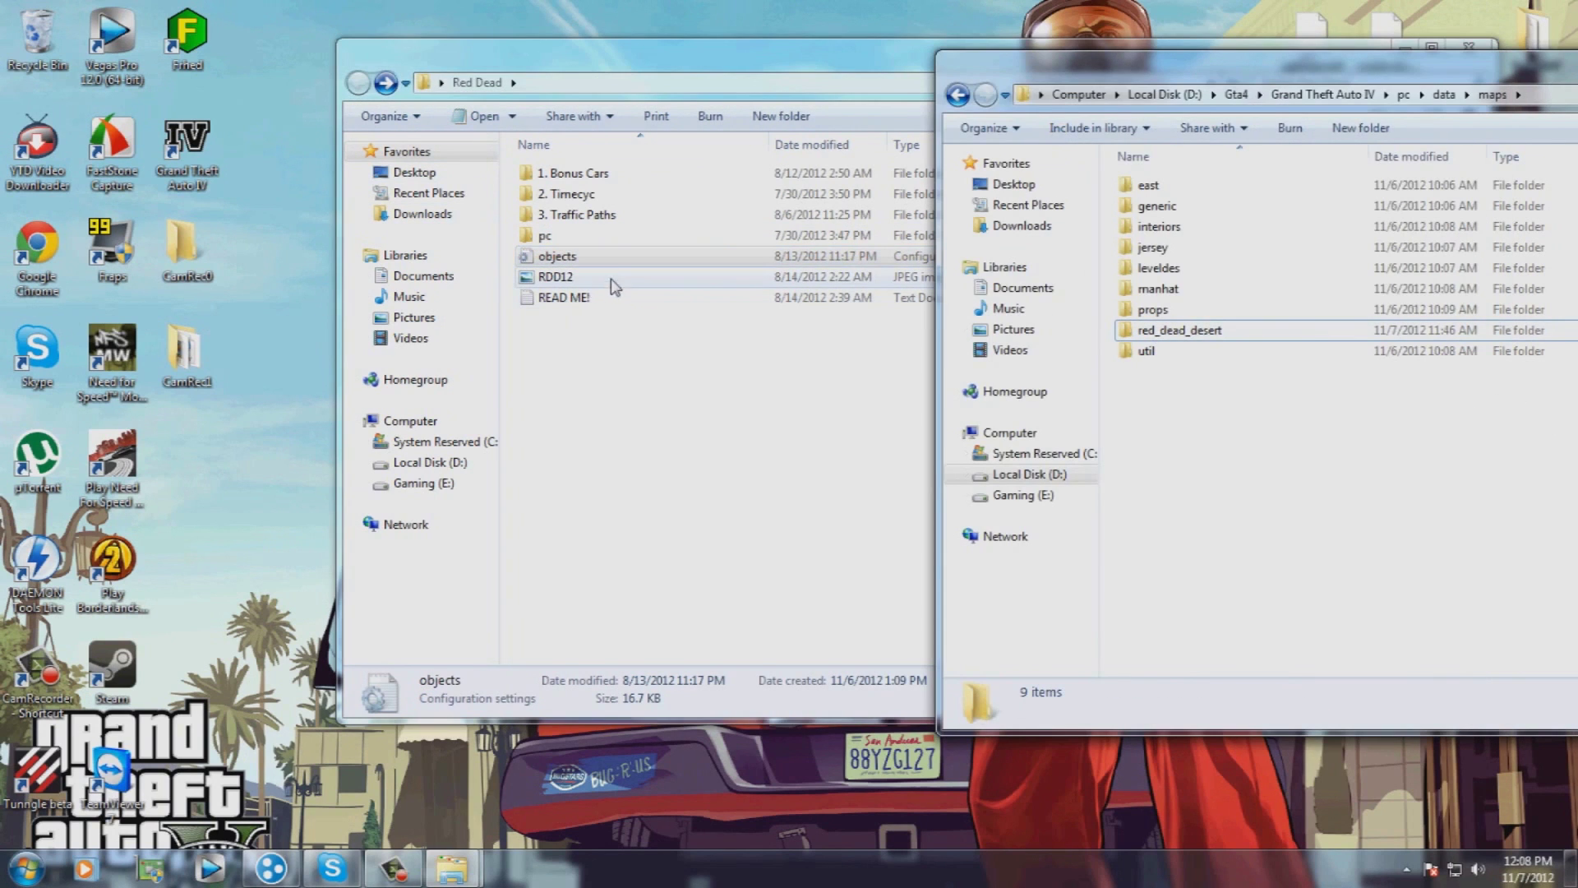
click(1323, 95)
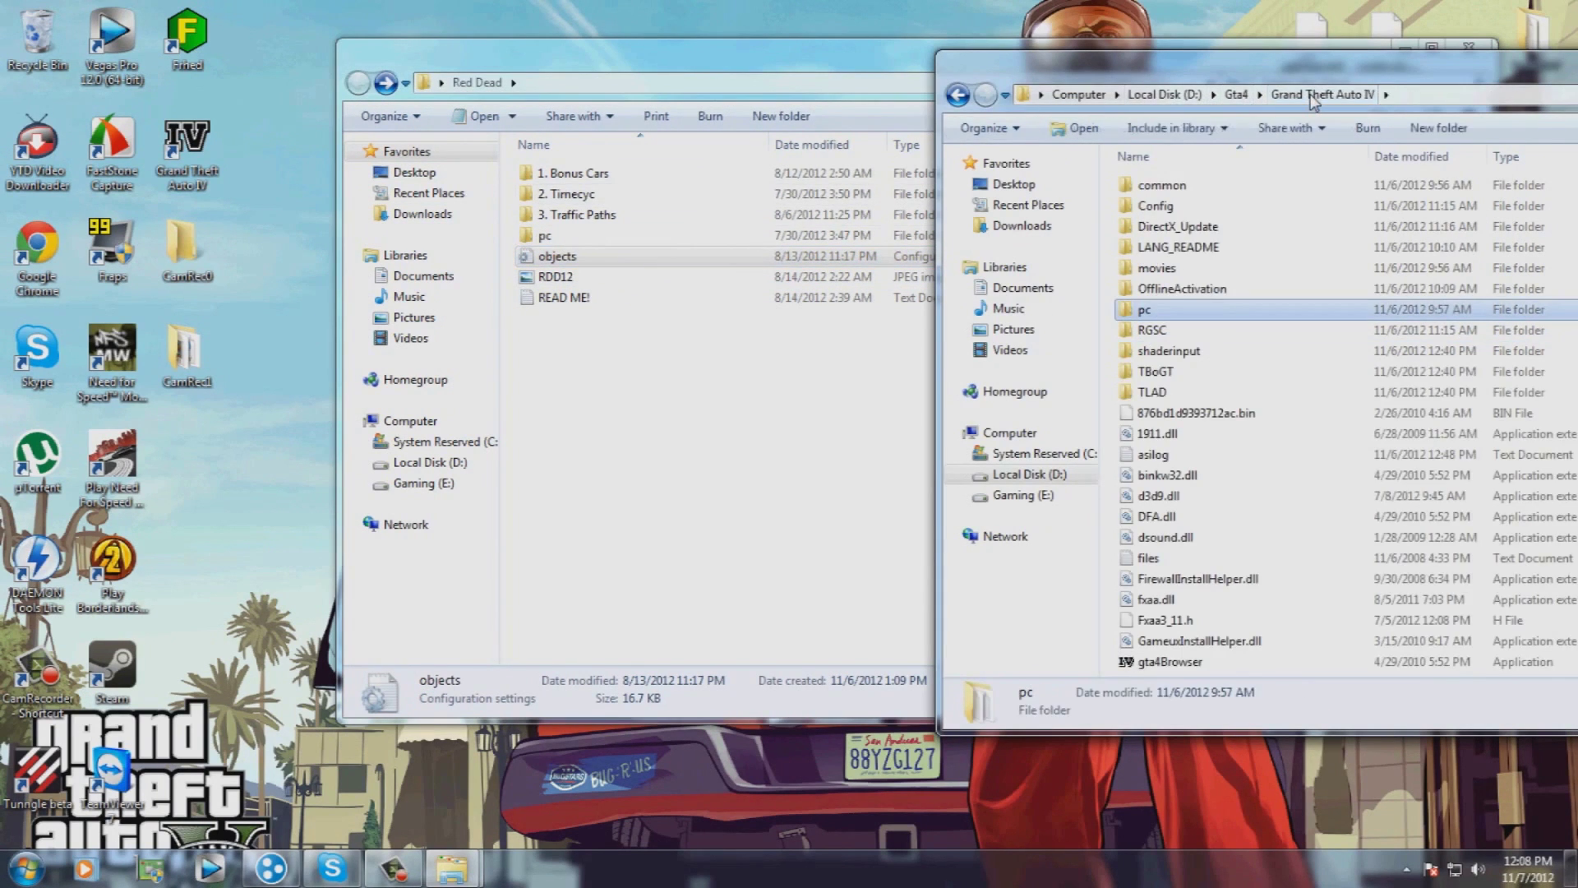
click(580, 259)
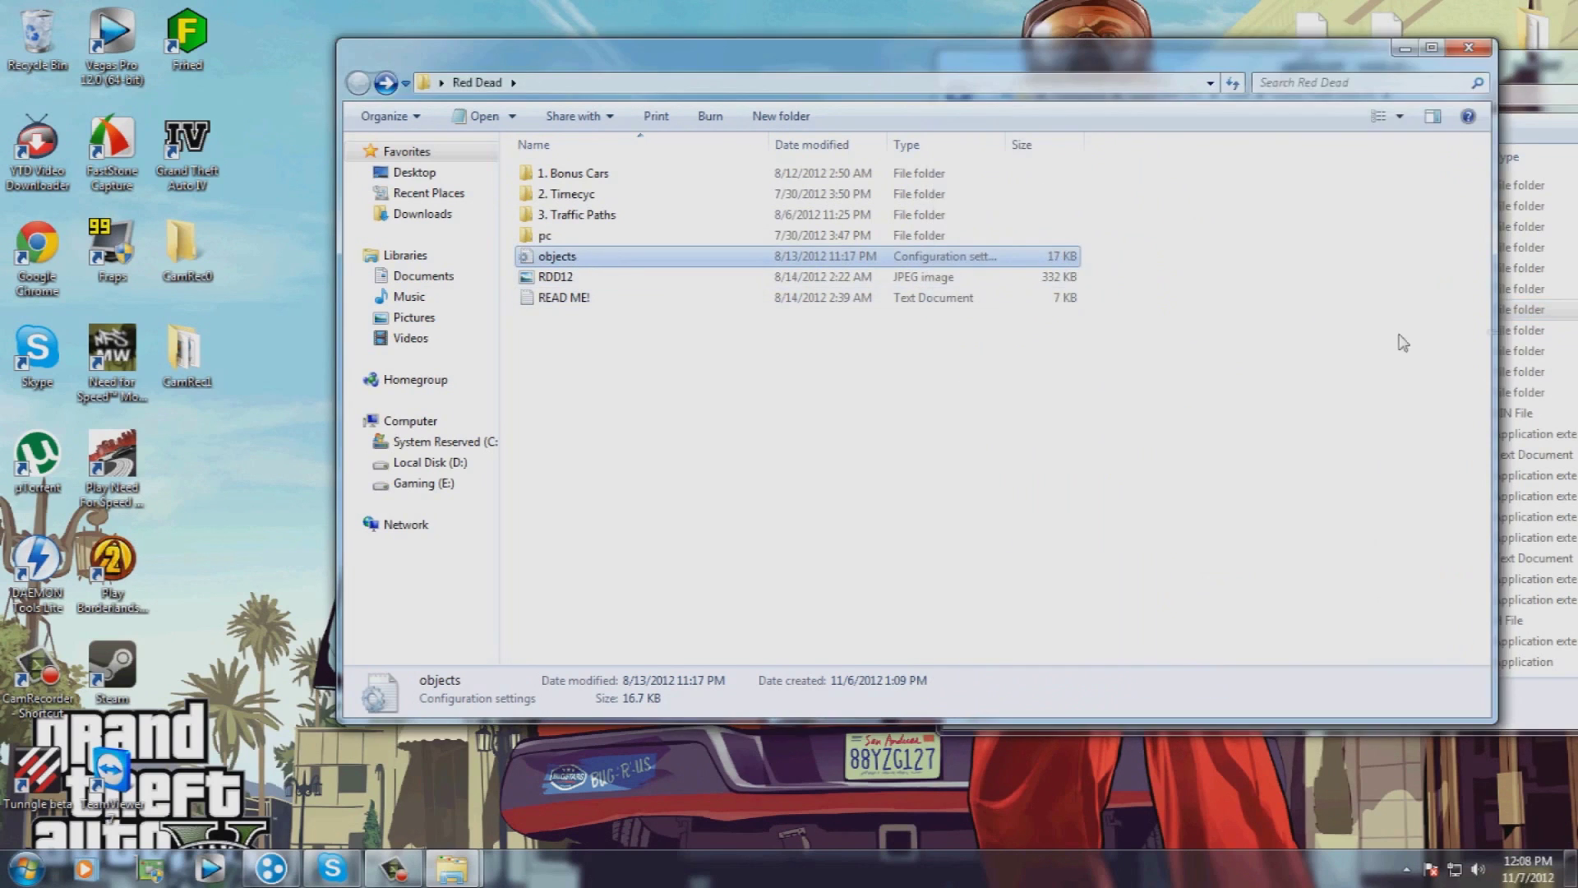
click(1508, 329)
click(1196, 412)
drag(559, 256, 1430, 524)
click(637, 306)
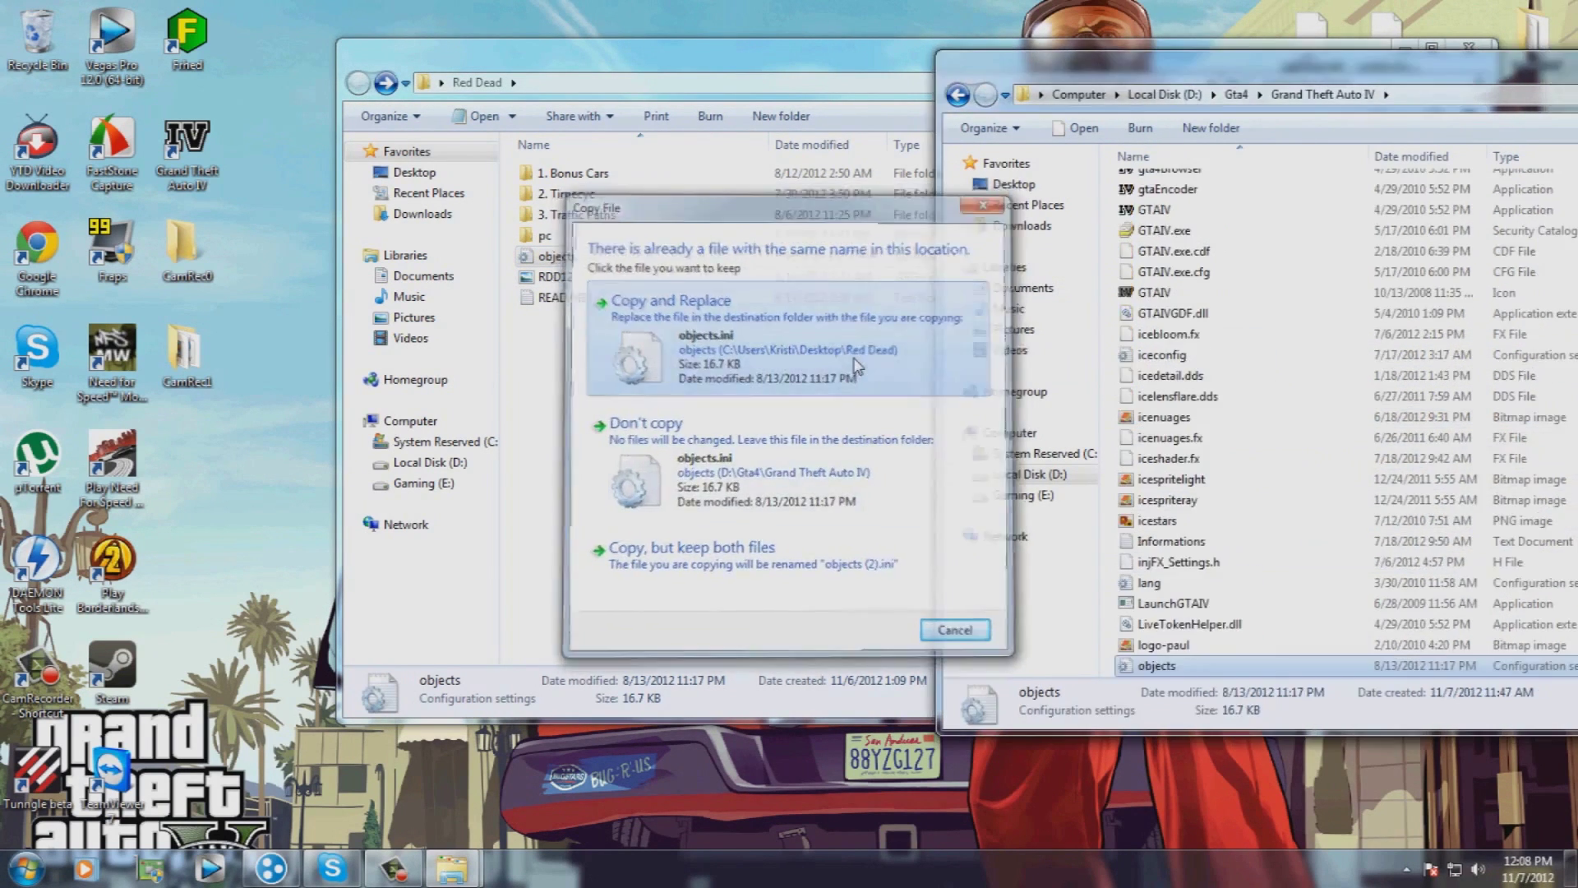
Step: Open the READ ME! notes from the Red Dead folder in Notepad
scroll(1305, 363, up, 10)
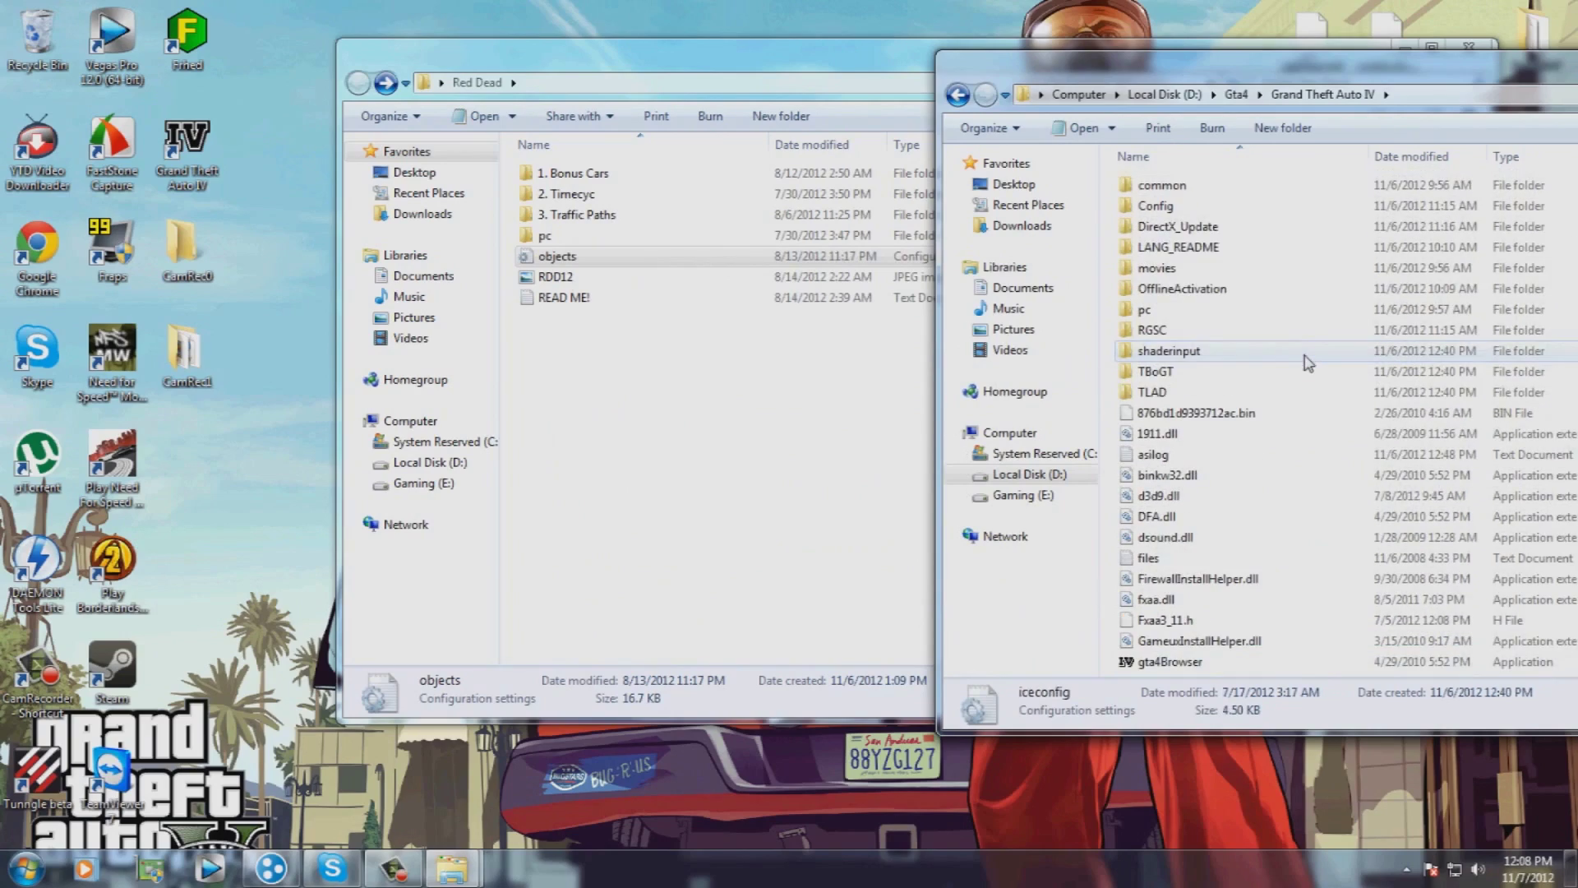
click(616, 299)
scroll(563, 347, down, 13)
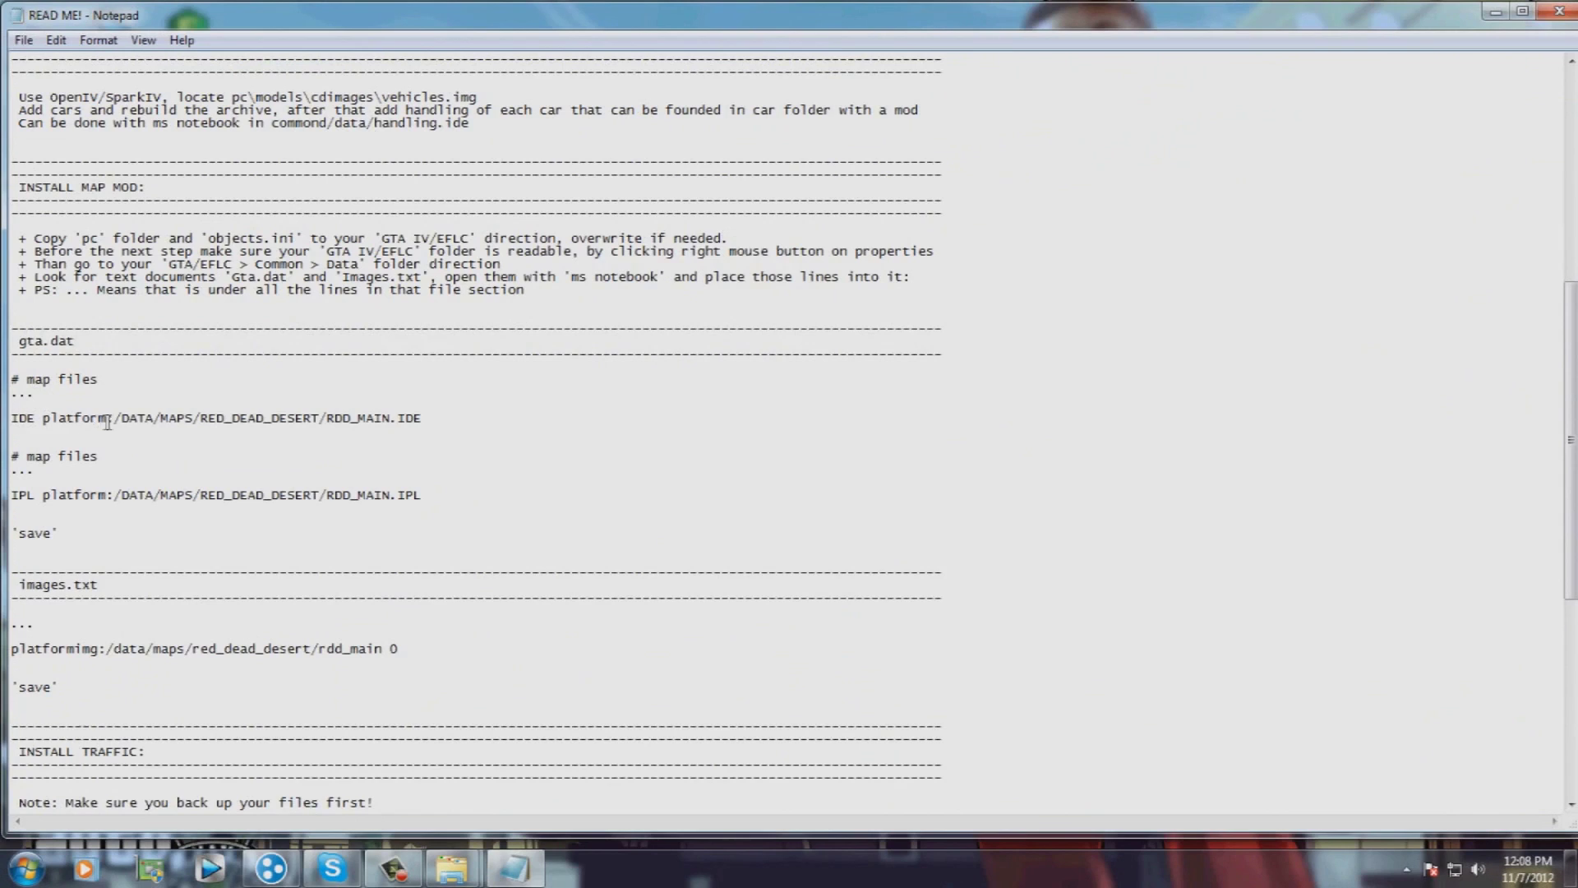
drag(21, 326, 82, 413)
click(82, 413)
drag(12, 418, 403, 421)
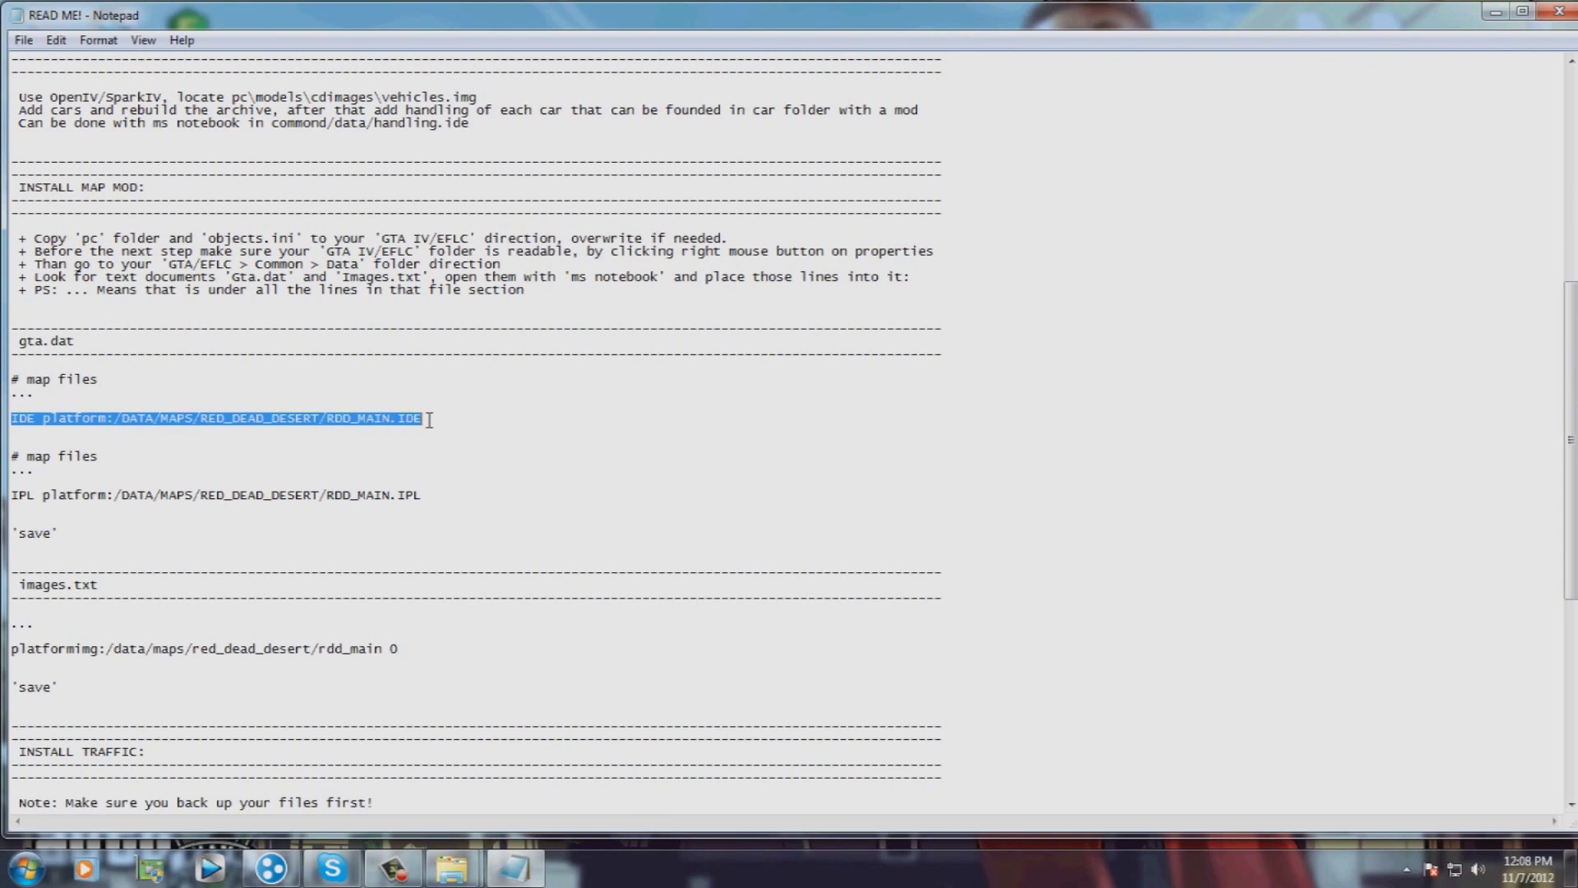
click(429, 420)
Step: Go to Grand Theft Auto IV's common\data folder and select the gta DAT file
mouse_move(451, 868)
click(633, 706)
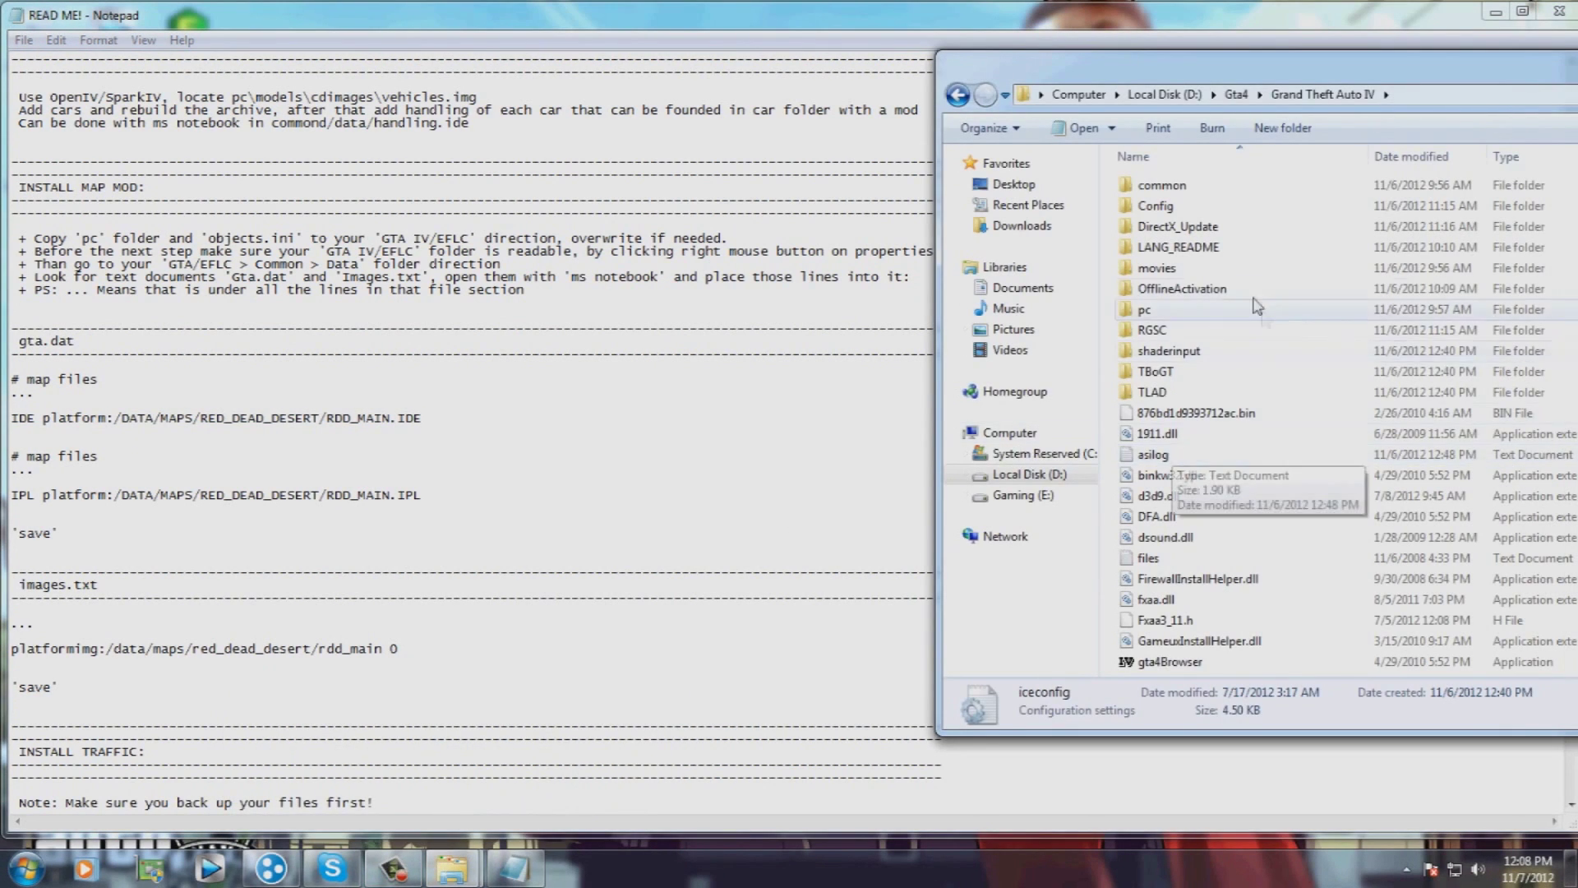
double_click(1190, 188)
double_click(1190, 187)
click(1207, 521)
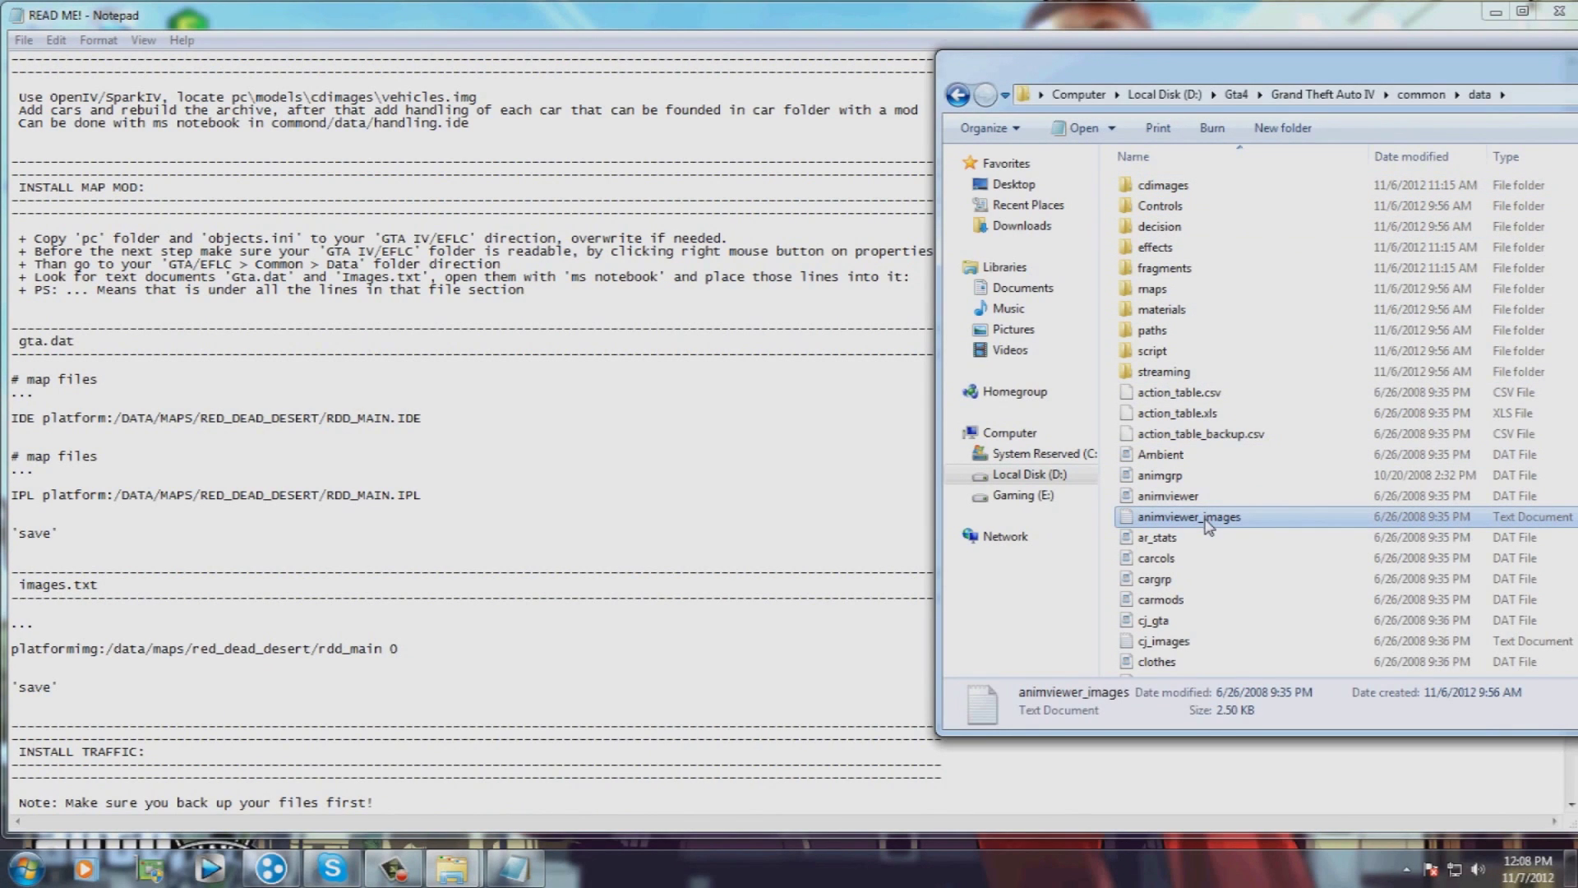
text(default)
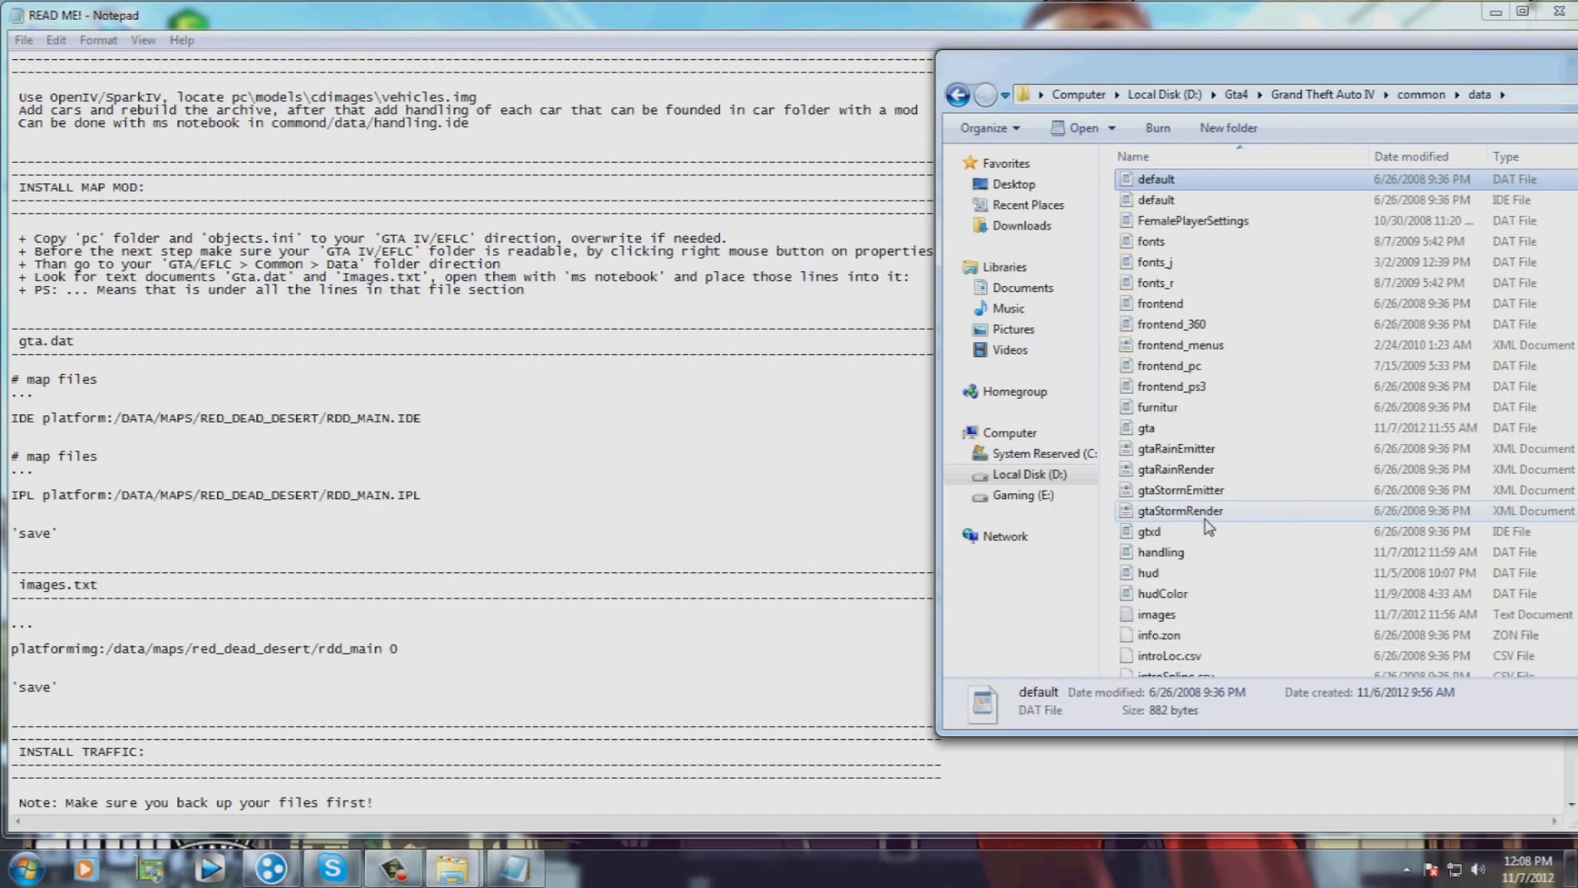
text(default)
click(1205, 516)
text(gtaRainR)
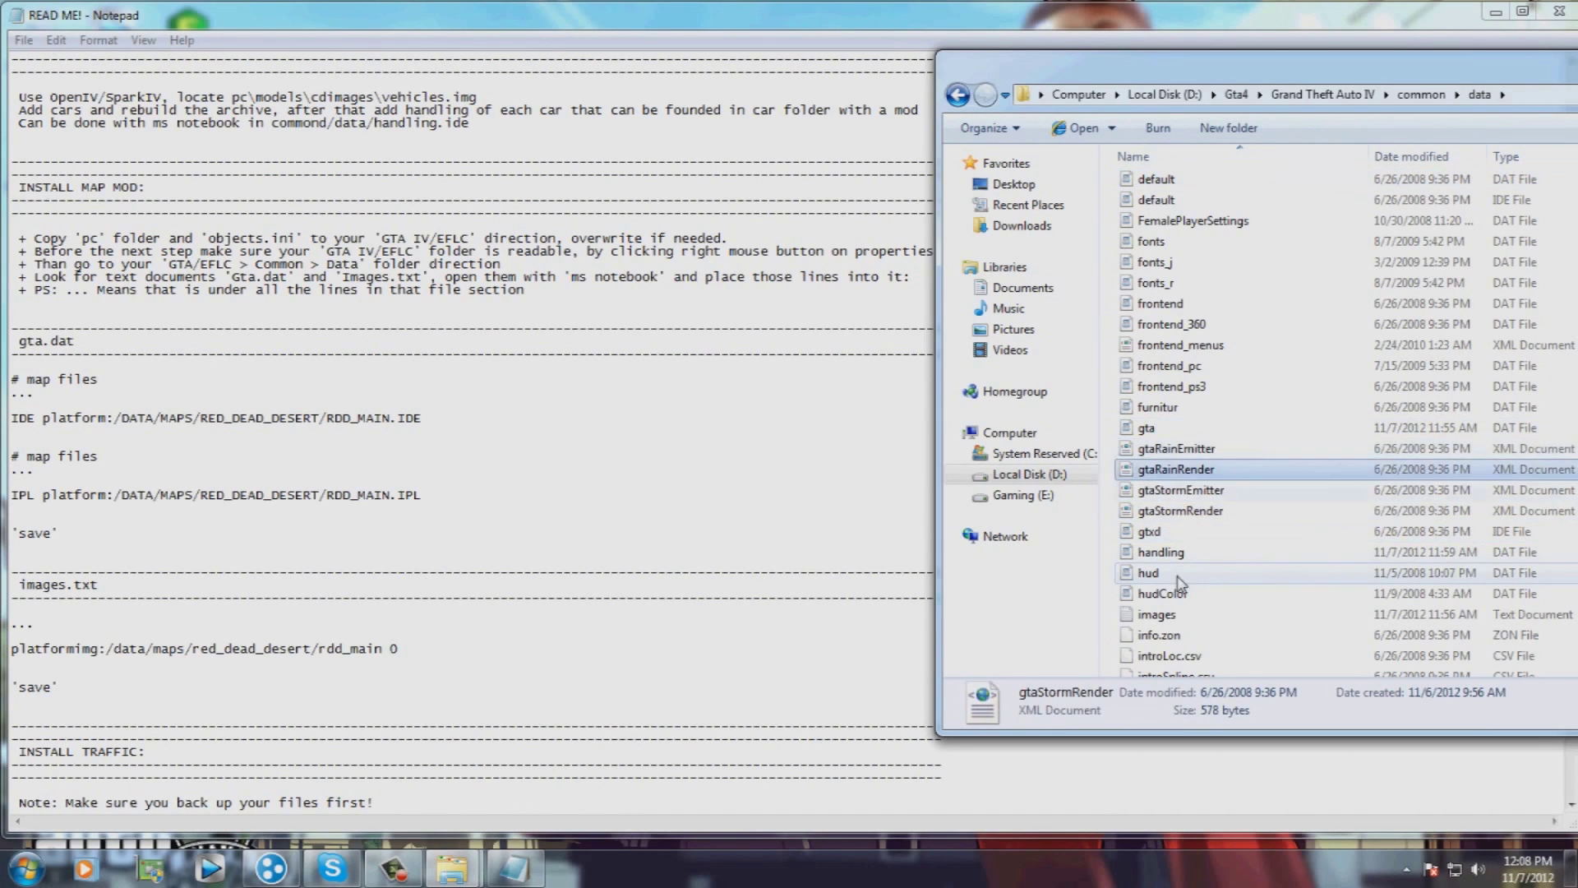
click(1172, 428)
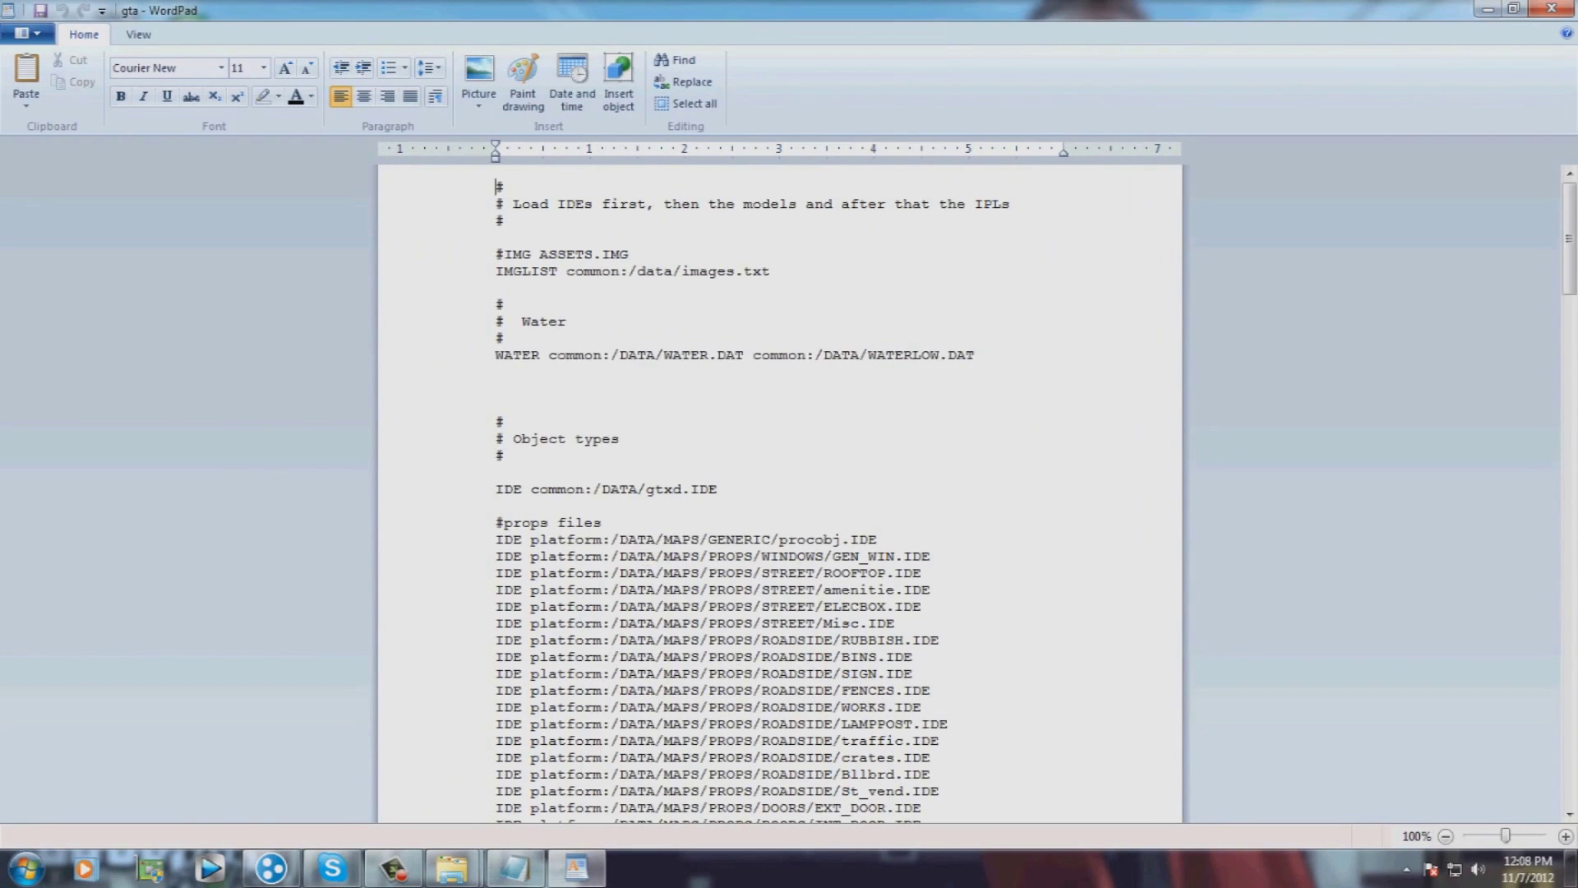
Step: Select the RDD_MAIN.IDE line in the READ ME! notes
click(515, 868)
click(13, 546)
drag(13, 417, 416, 419)
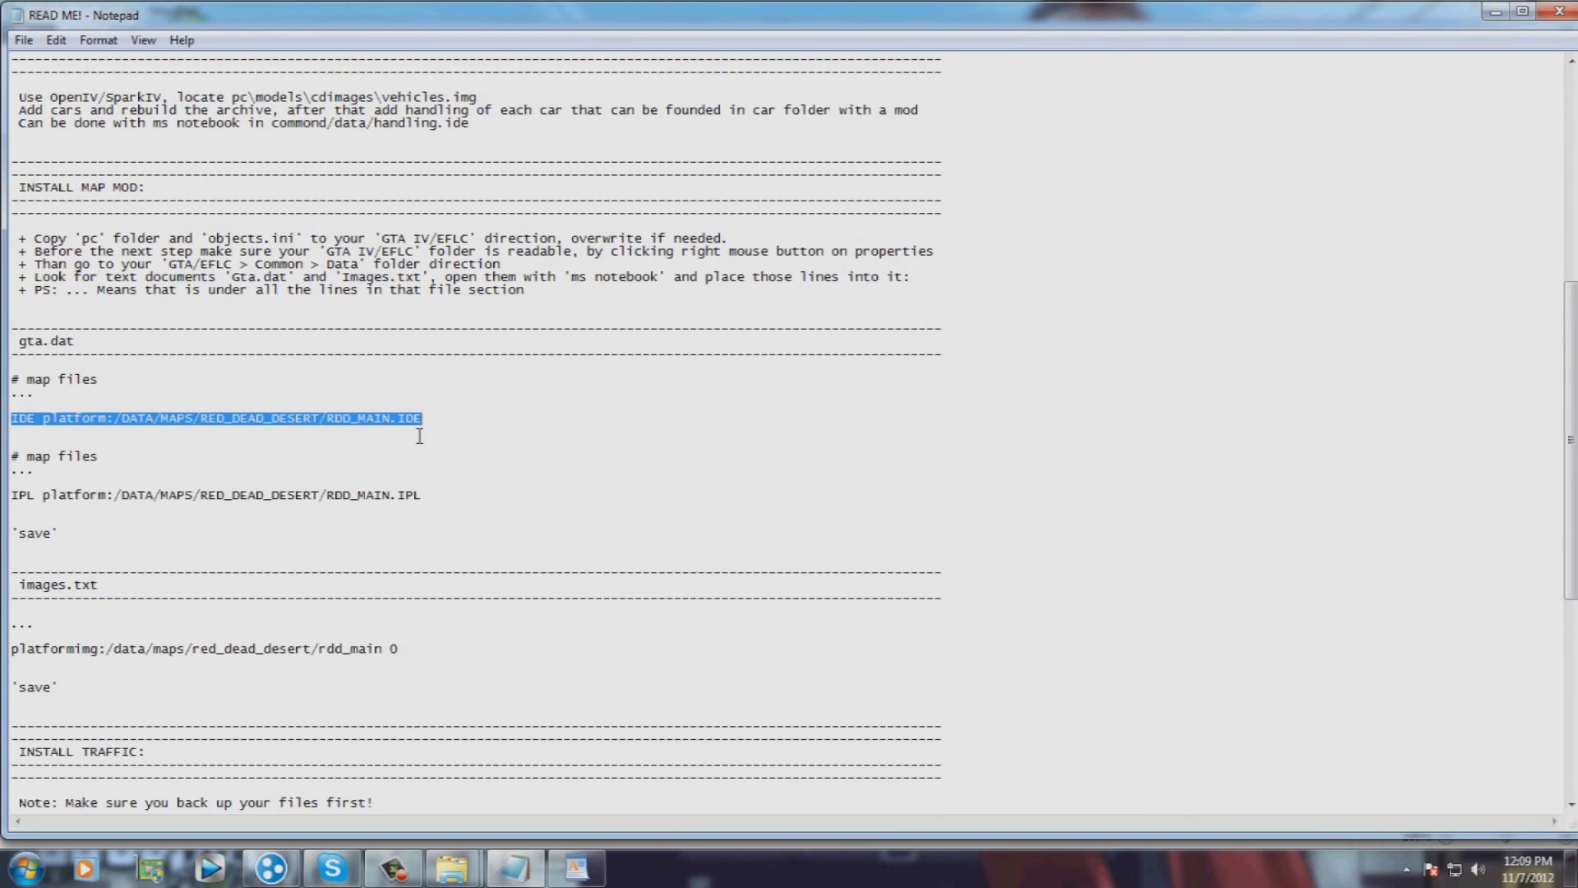
Step: Scroll gta.dat and find the RDD_MAIN line after BRONX_E2.IDE
click(576, 868)
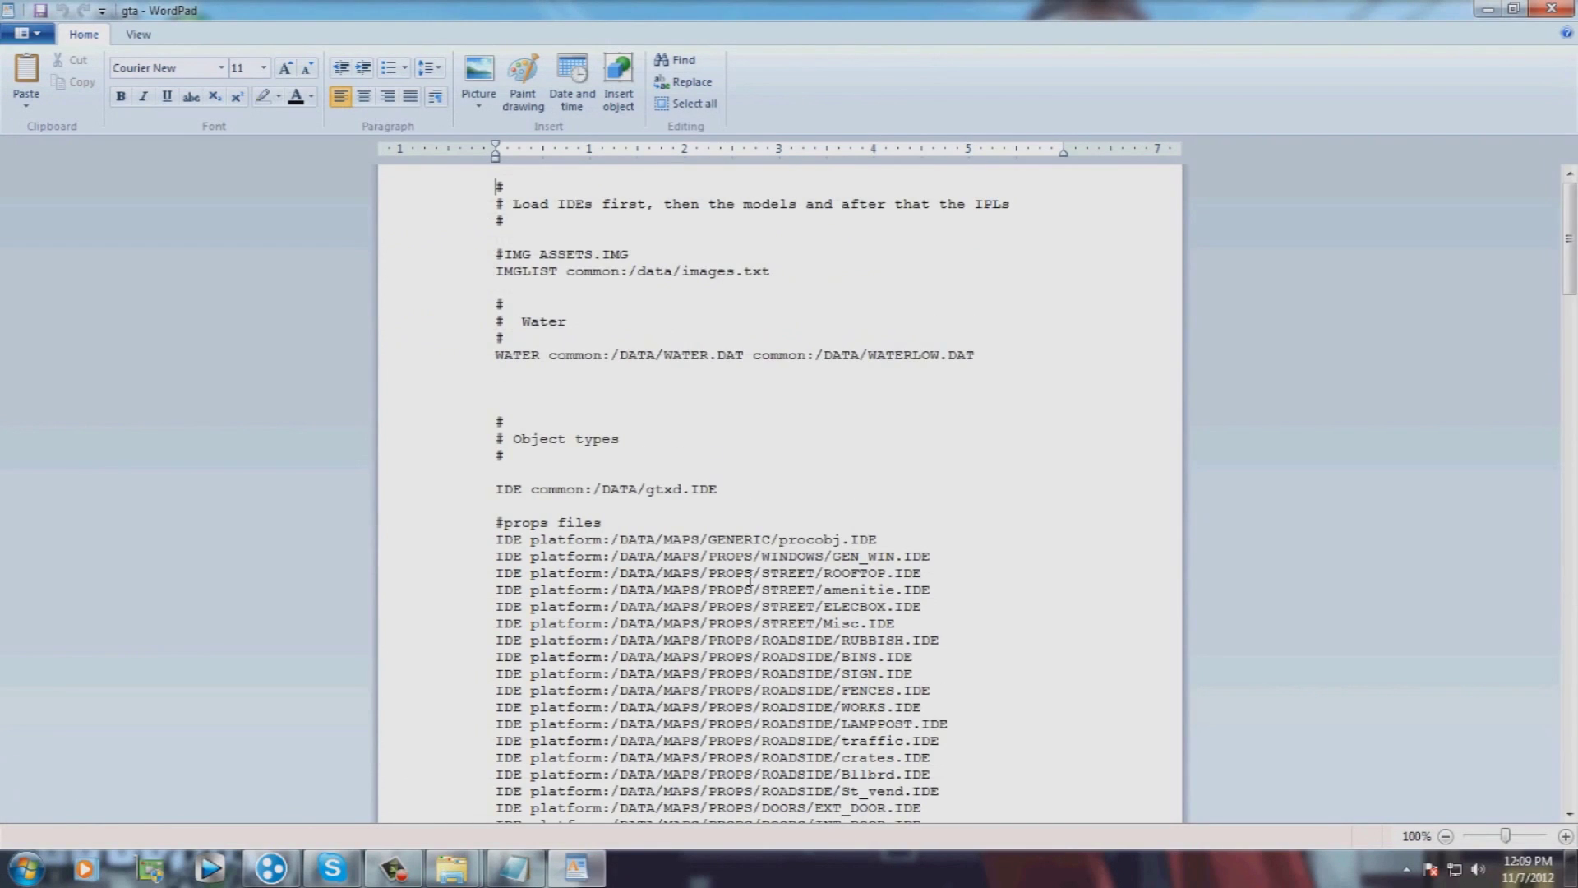
scroll(749, 578, down, 7)
scroll(748, 578, down, 12)
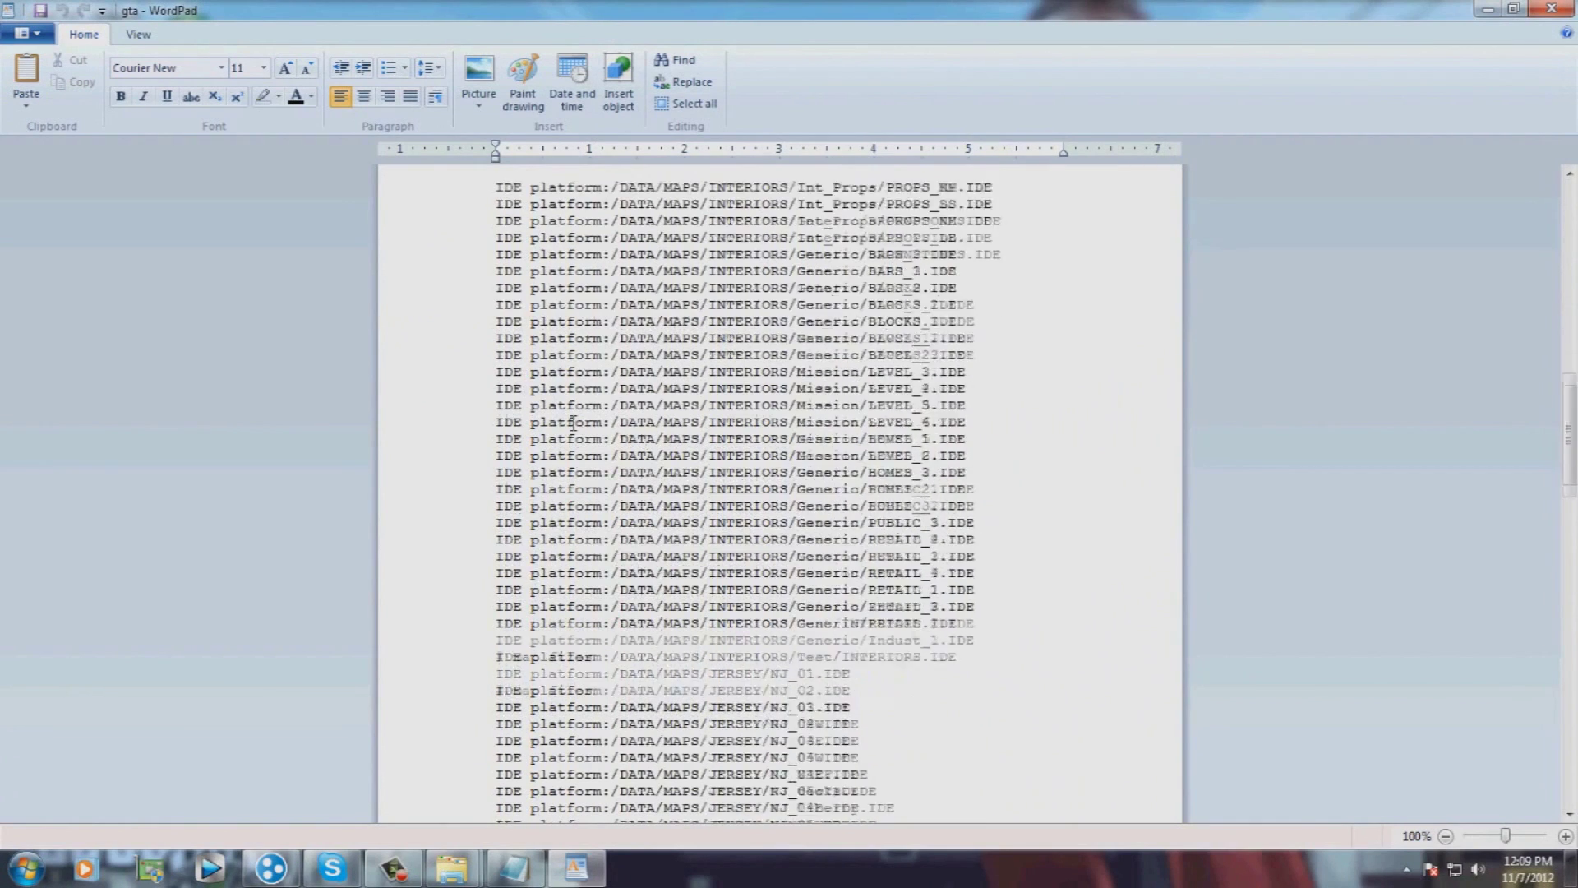
scroll(573, 422, down, 8)
scroll(669, 431, down, 6)
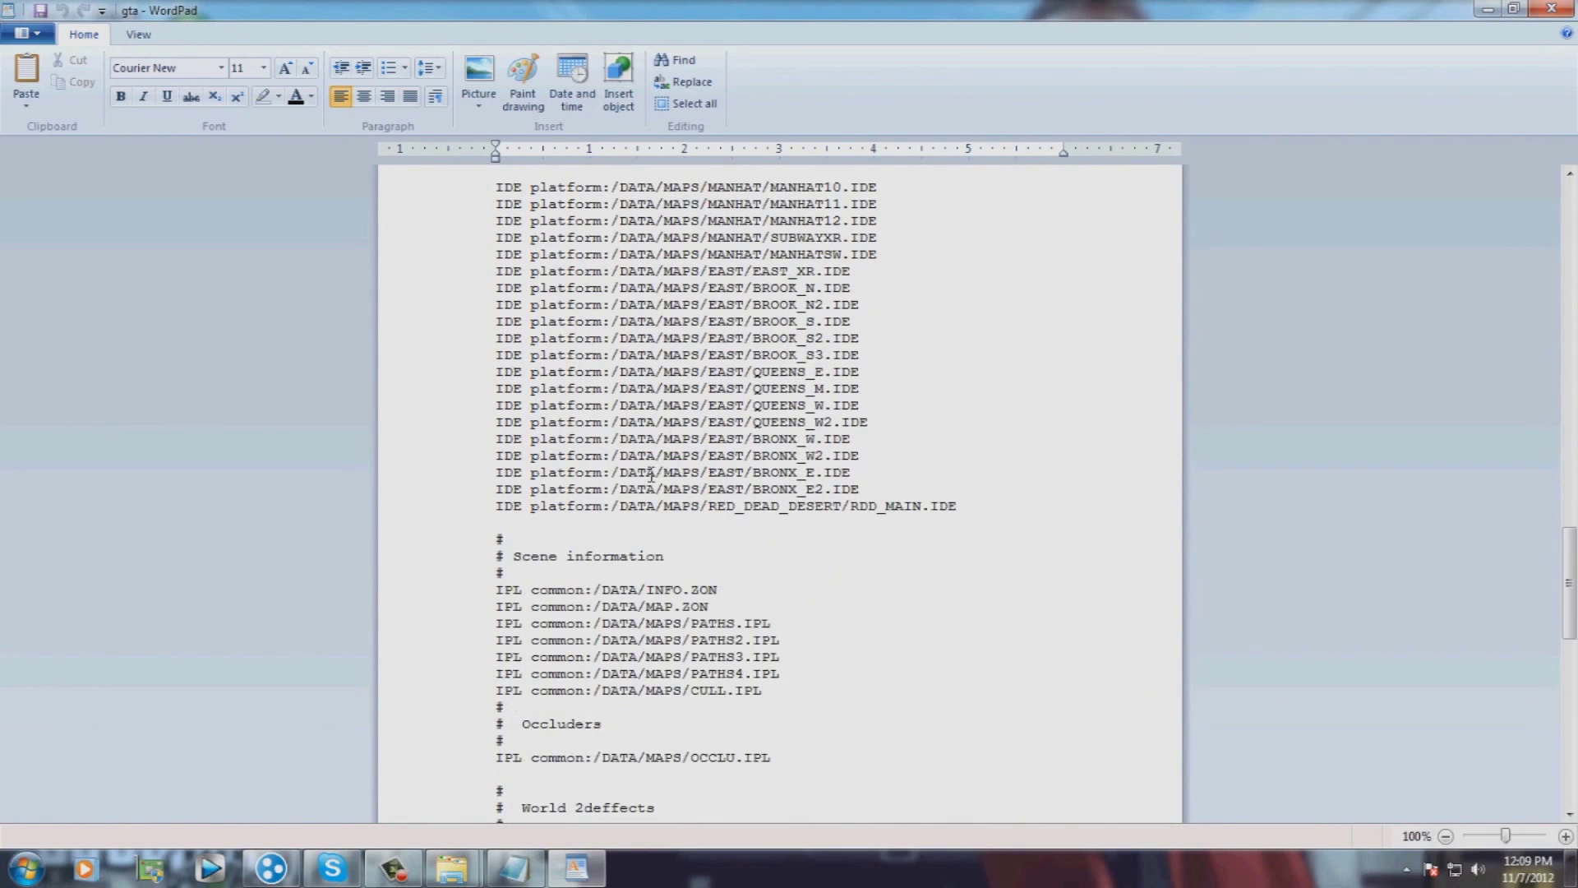
drag(491, 506, 490, 489)
click(935, 496)
Step: Match the READ ME!'s RDD_MAIN.IPL line against the RDD_MAIN.IPL line in gta.dat
click(513, 867)
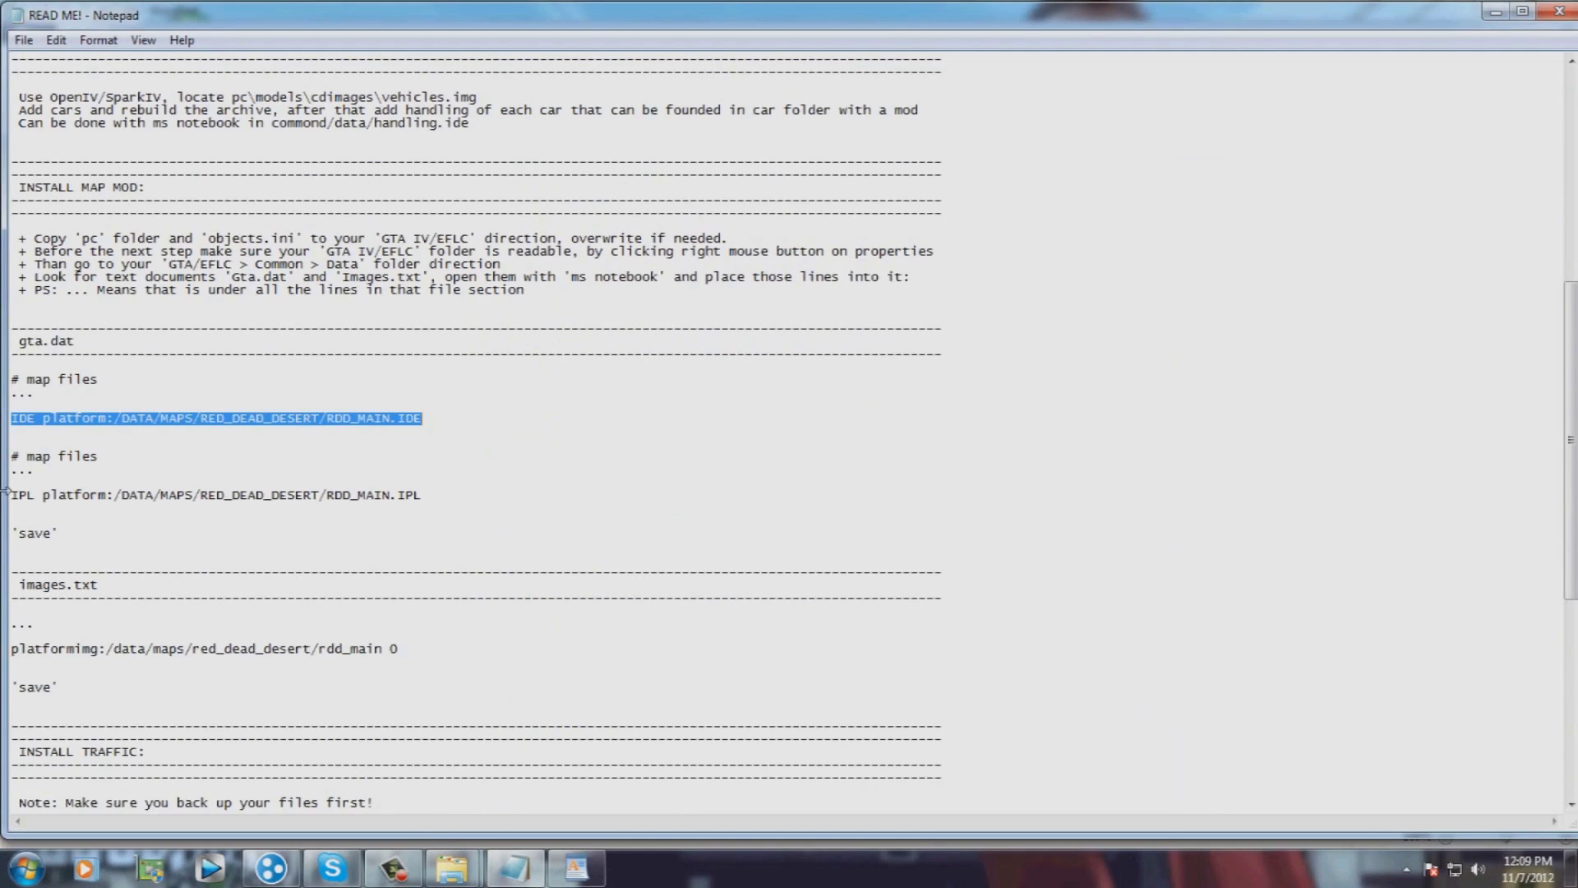
drag(15, 497, 412, 498)
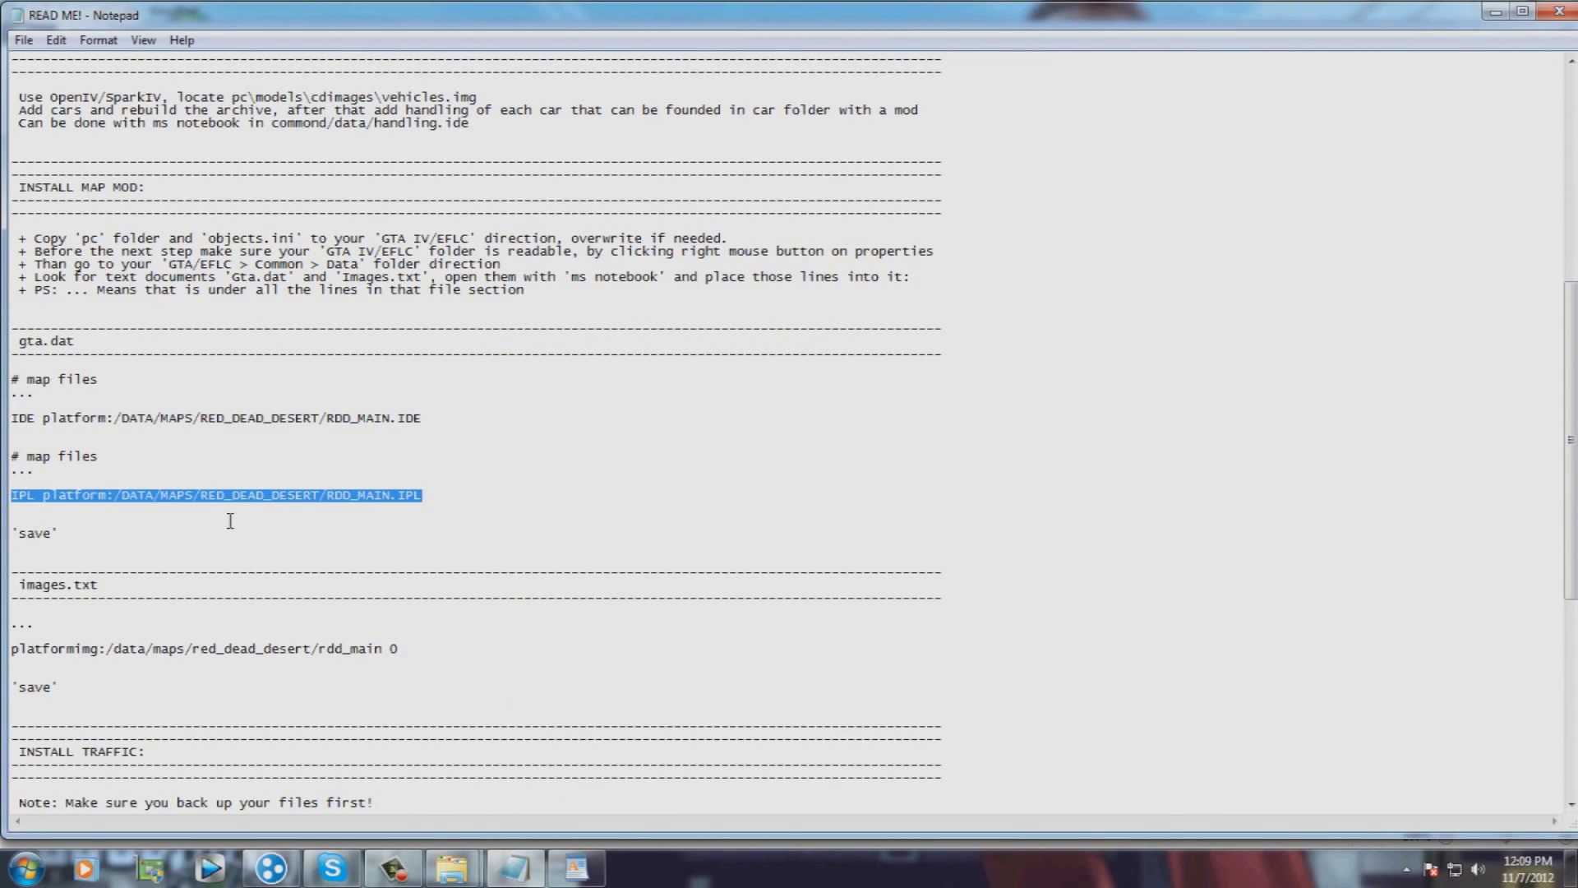
click(576, 867)
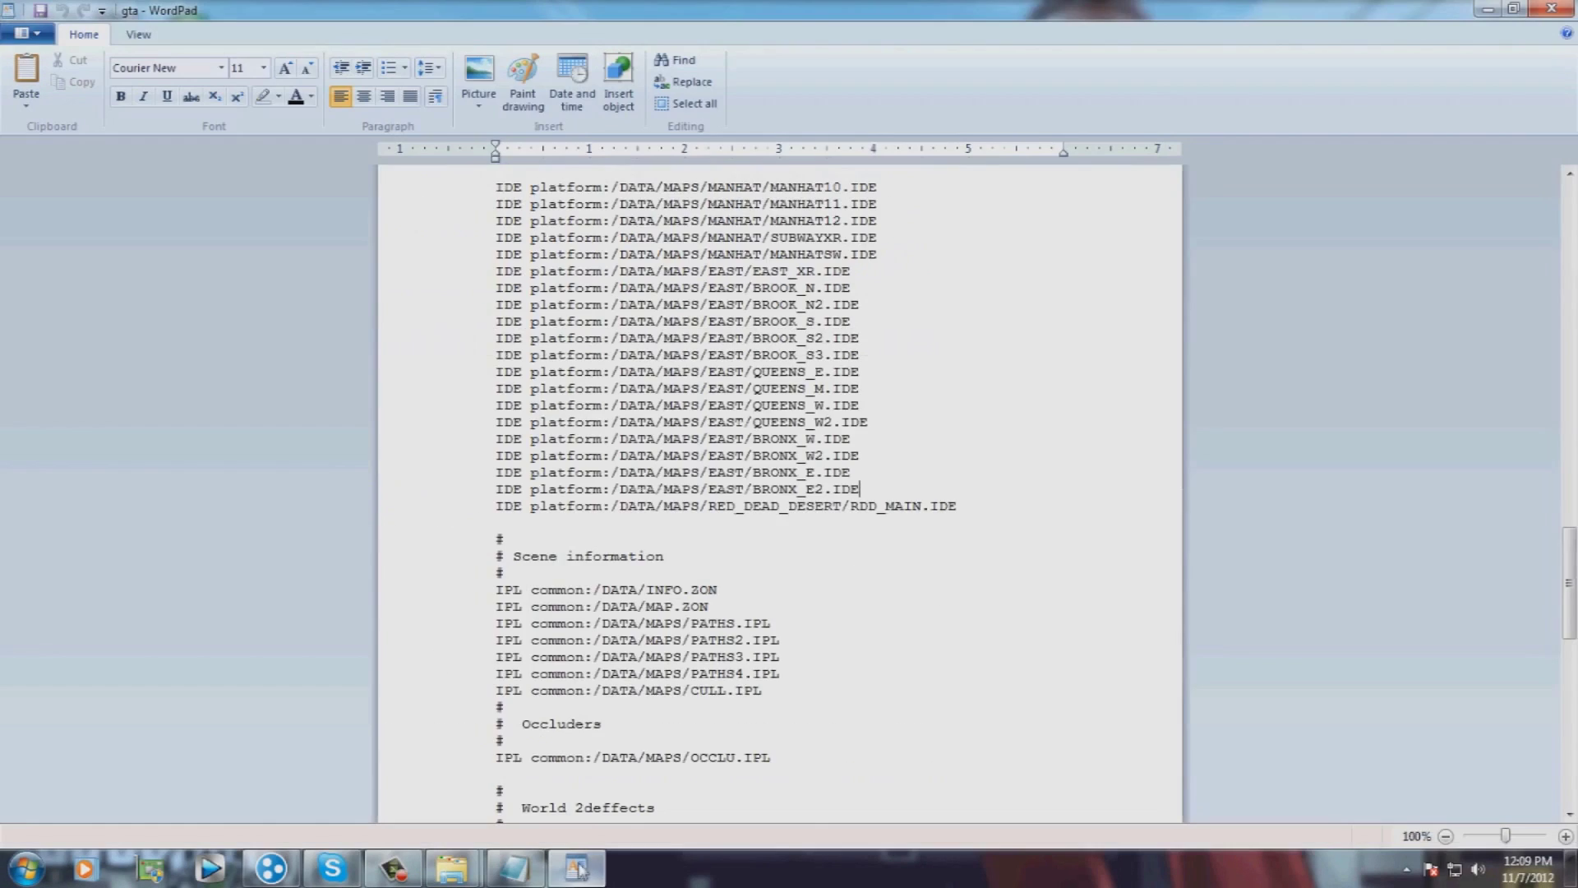
scroll(658, 695, down, 1)
scroll(661, 684, up, 5)
scroll(661, 684, down, 9)
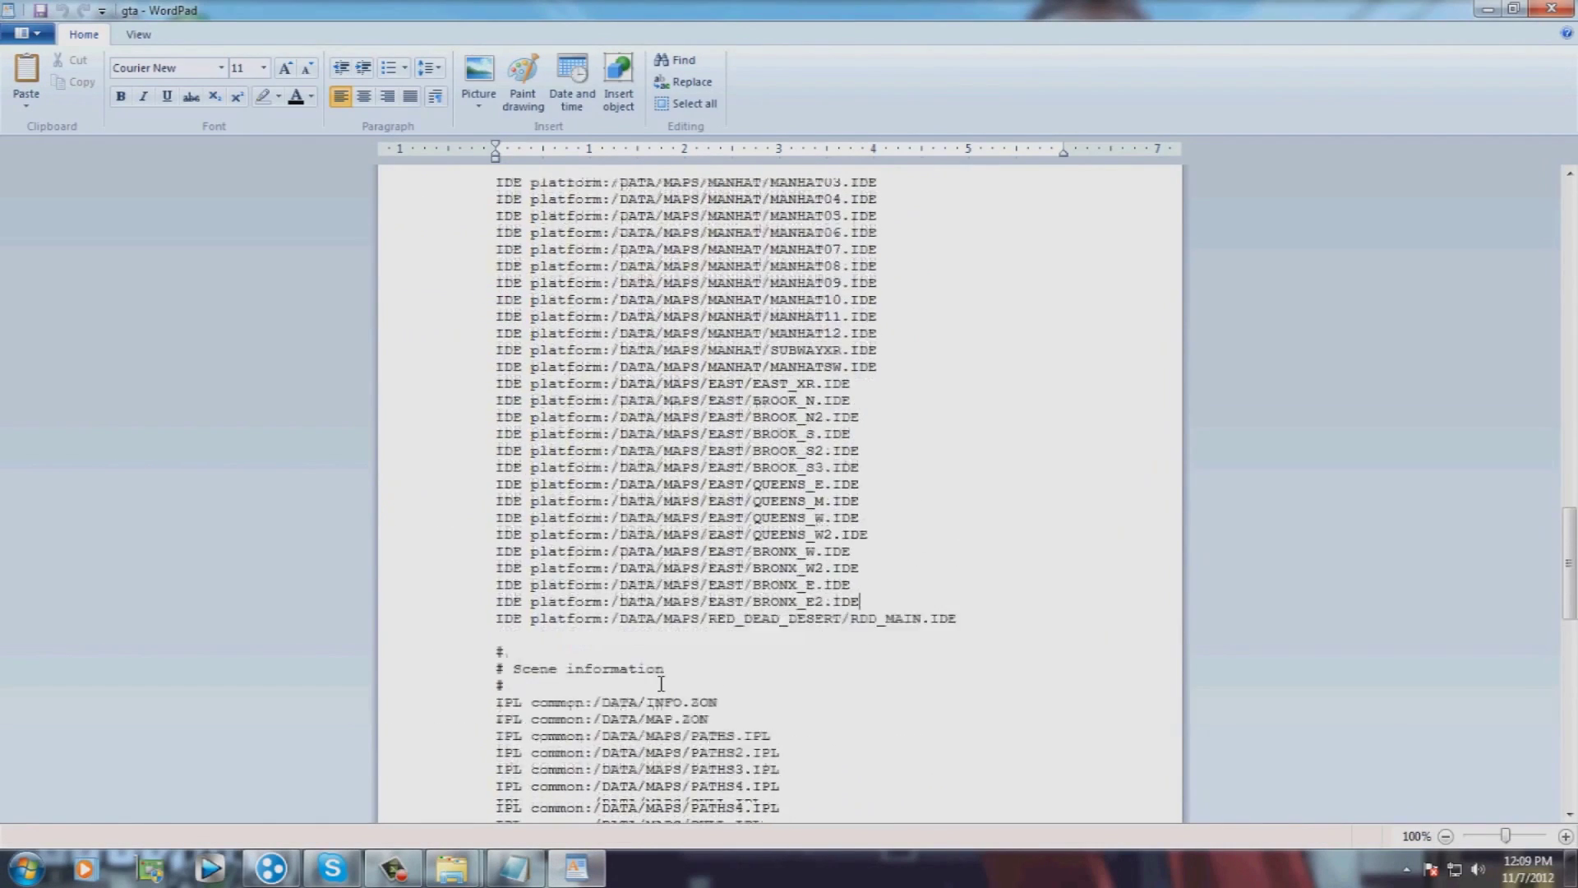
scroll(617, 625, down, 12)
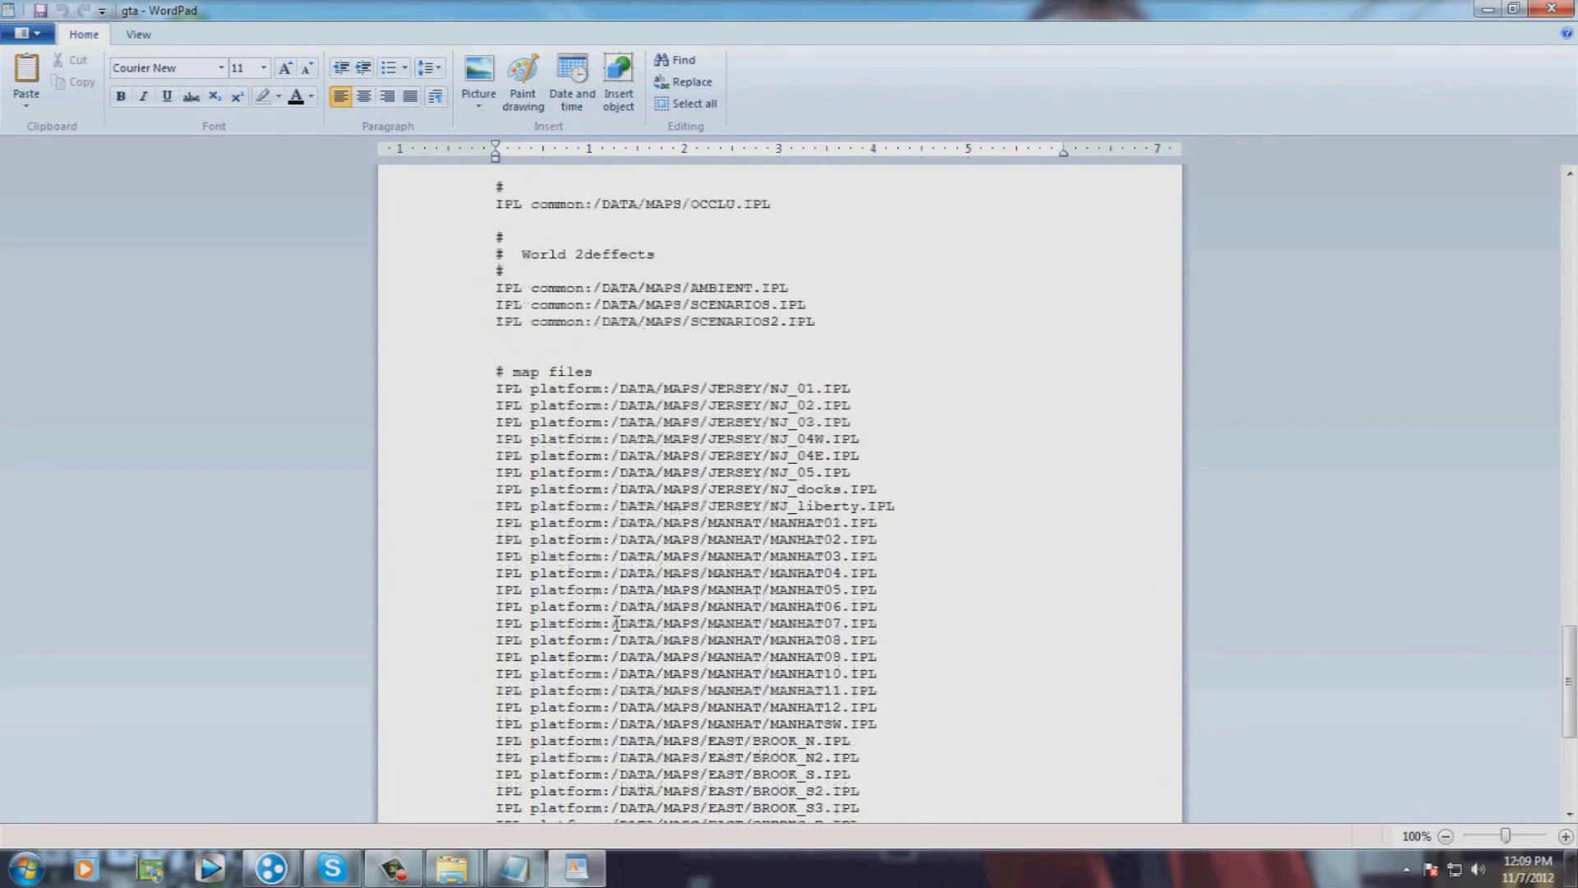
drag(497, 580, 950, 582)
click(584, 580)
click(950, 580)
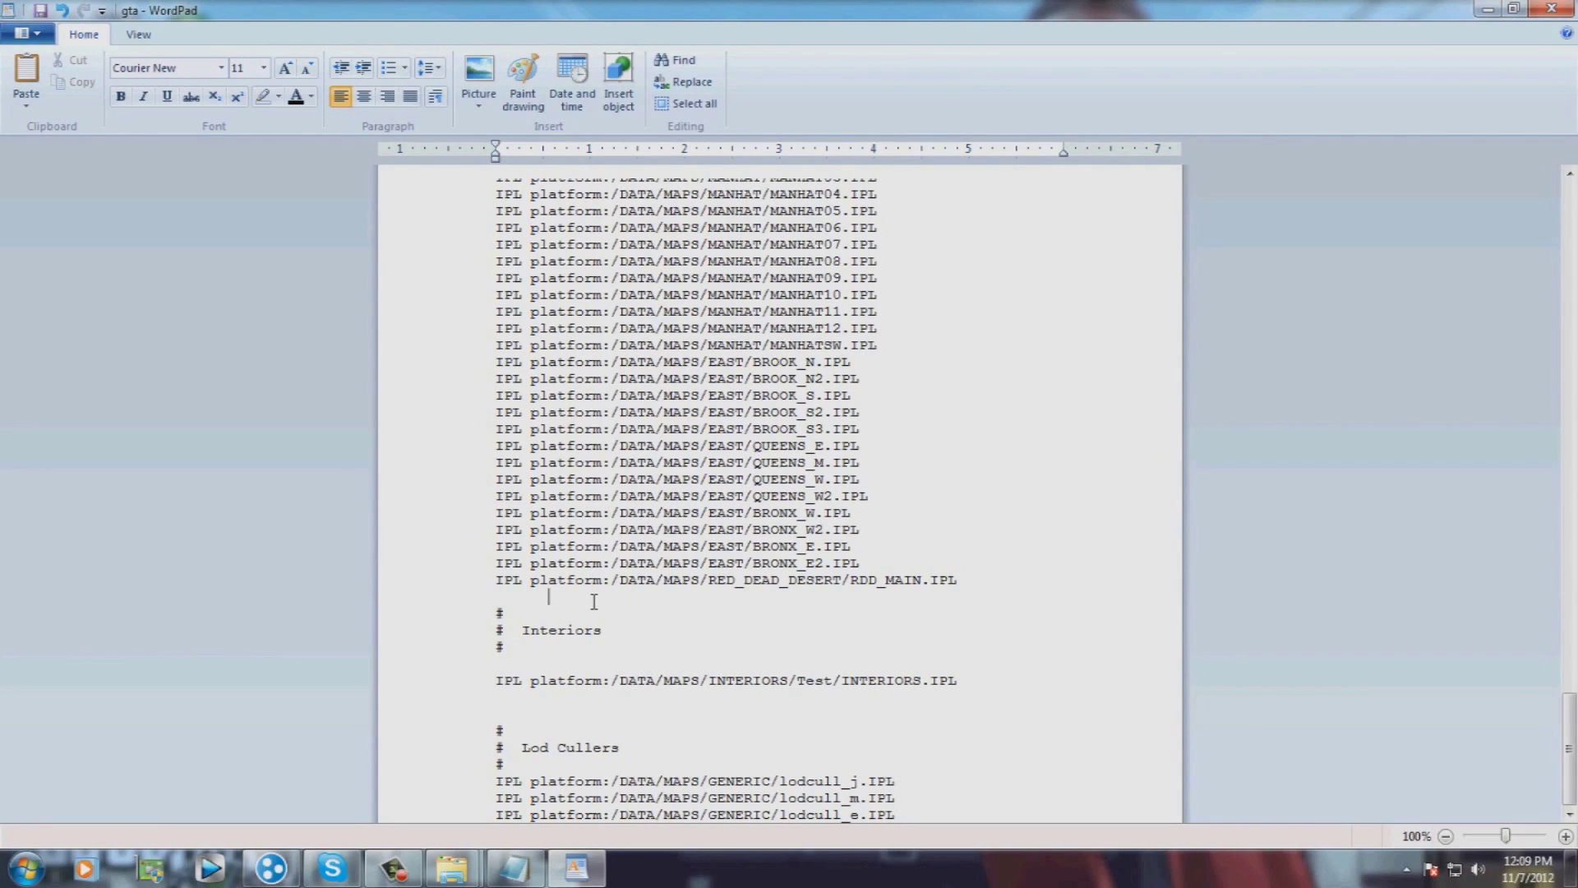
Step: Close gta.dat without saving changes
click(539, 861)
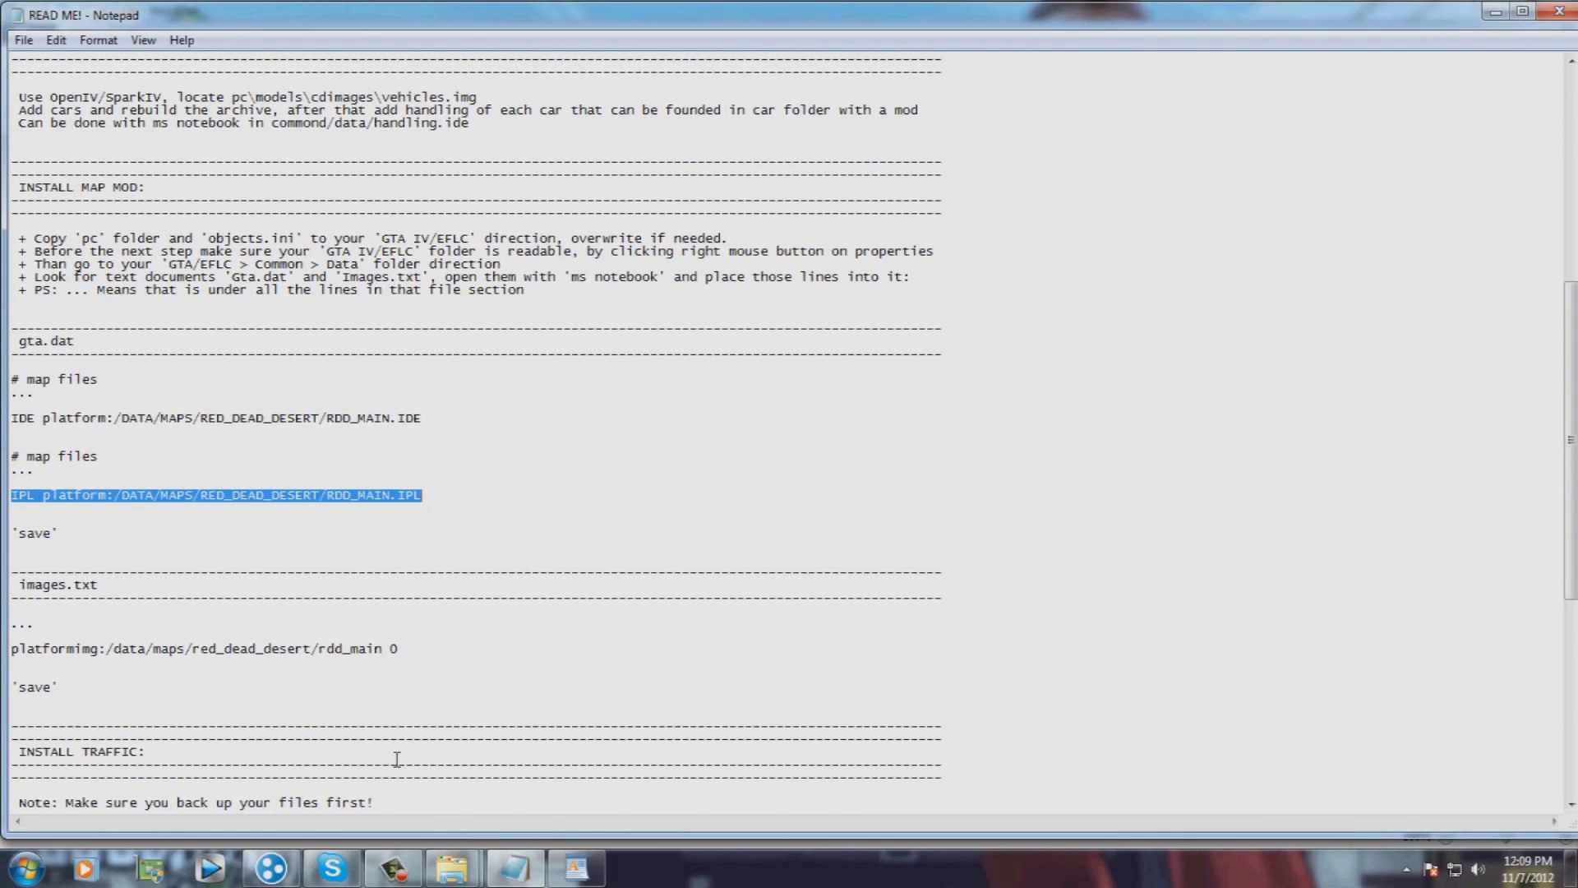
click(575, 868)
click(1551, 8)
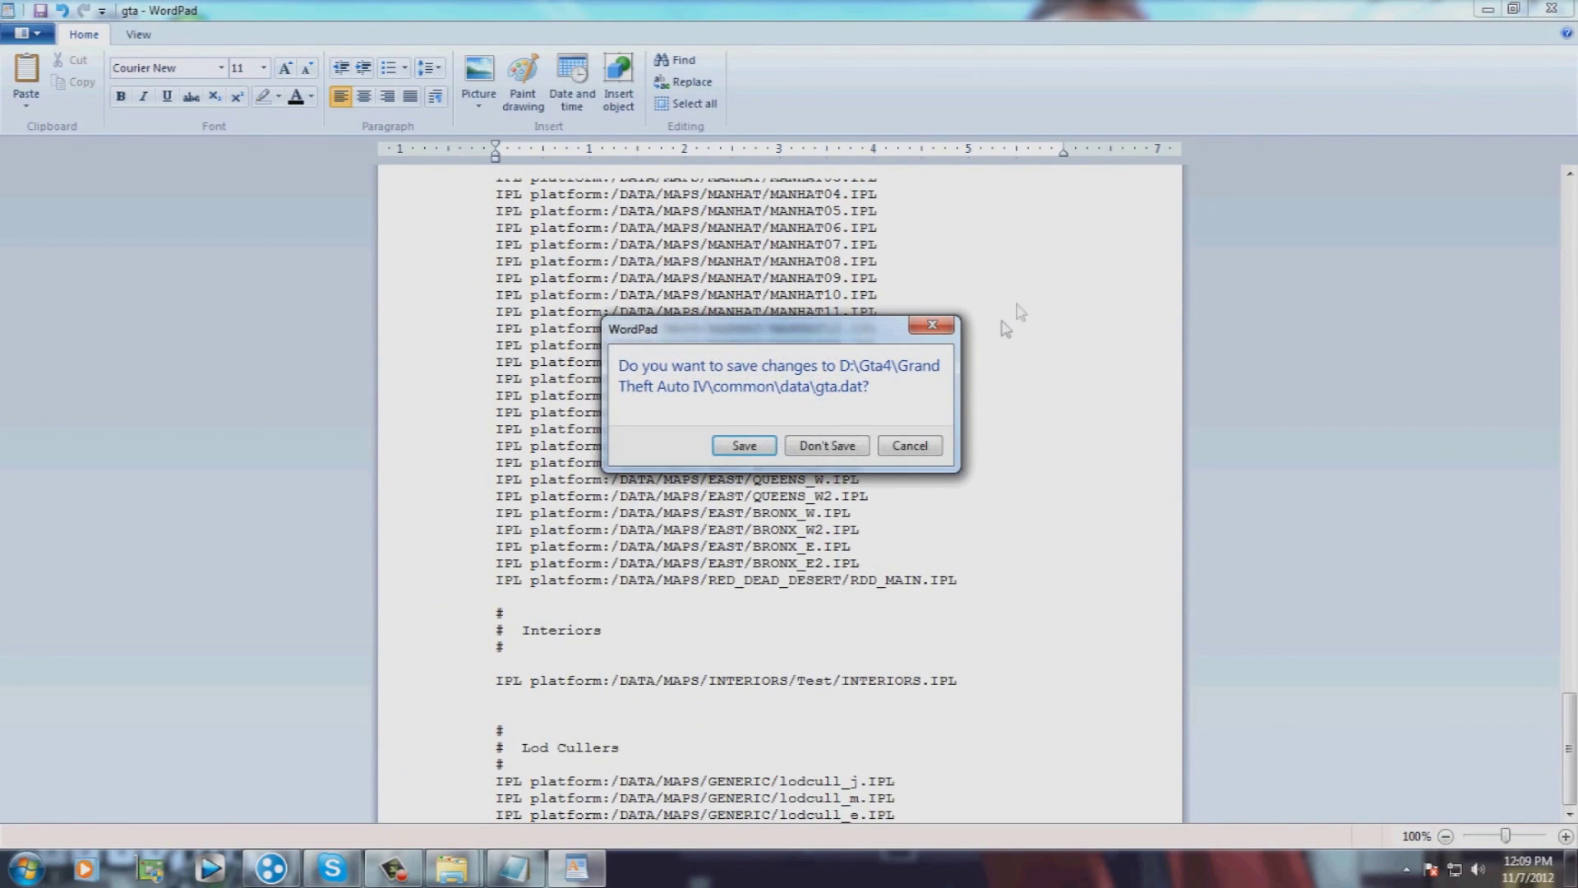
click(857, 450)
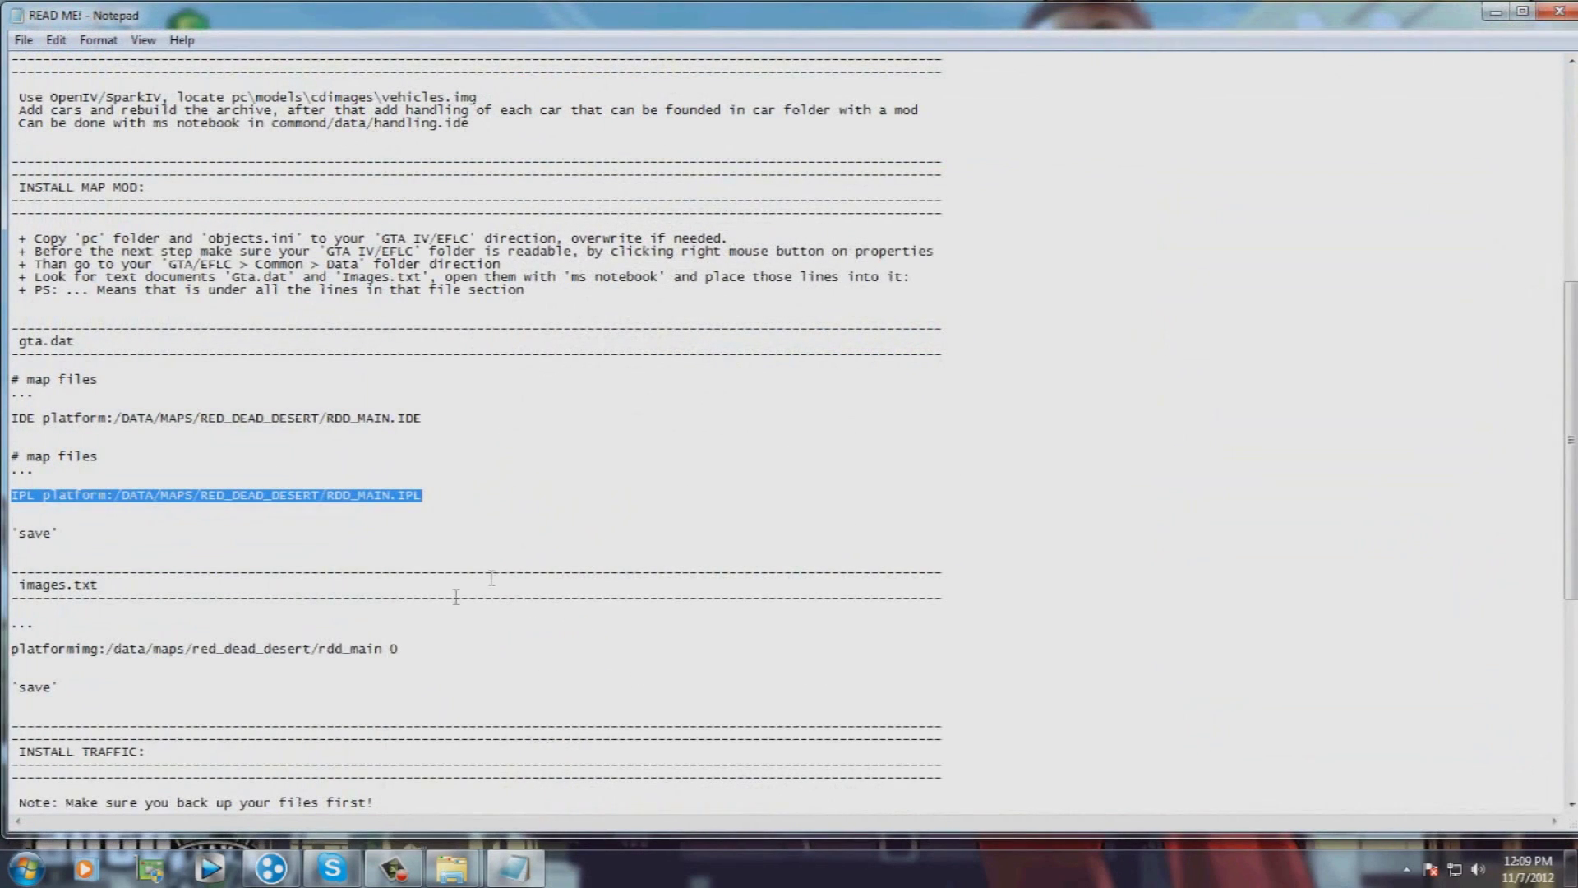
Step: Switch to the game's common\data Explorer window and select the images file
scroll(374, 586, down, 3)
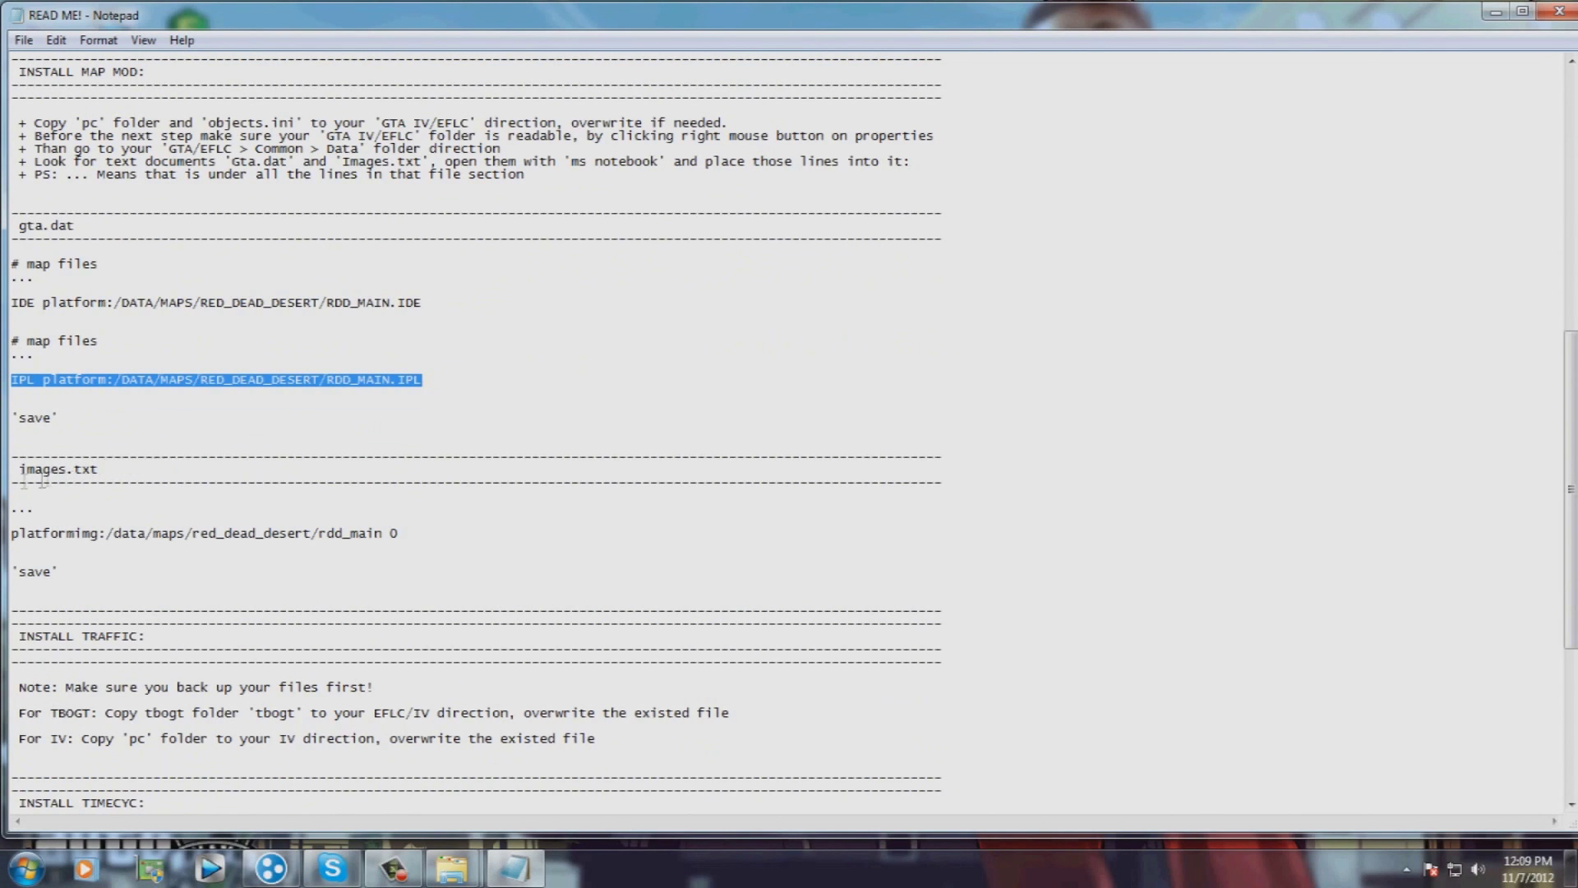
mouse_move(452, 868)
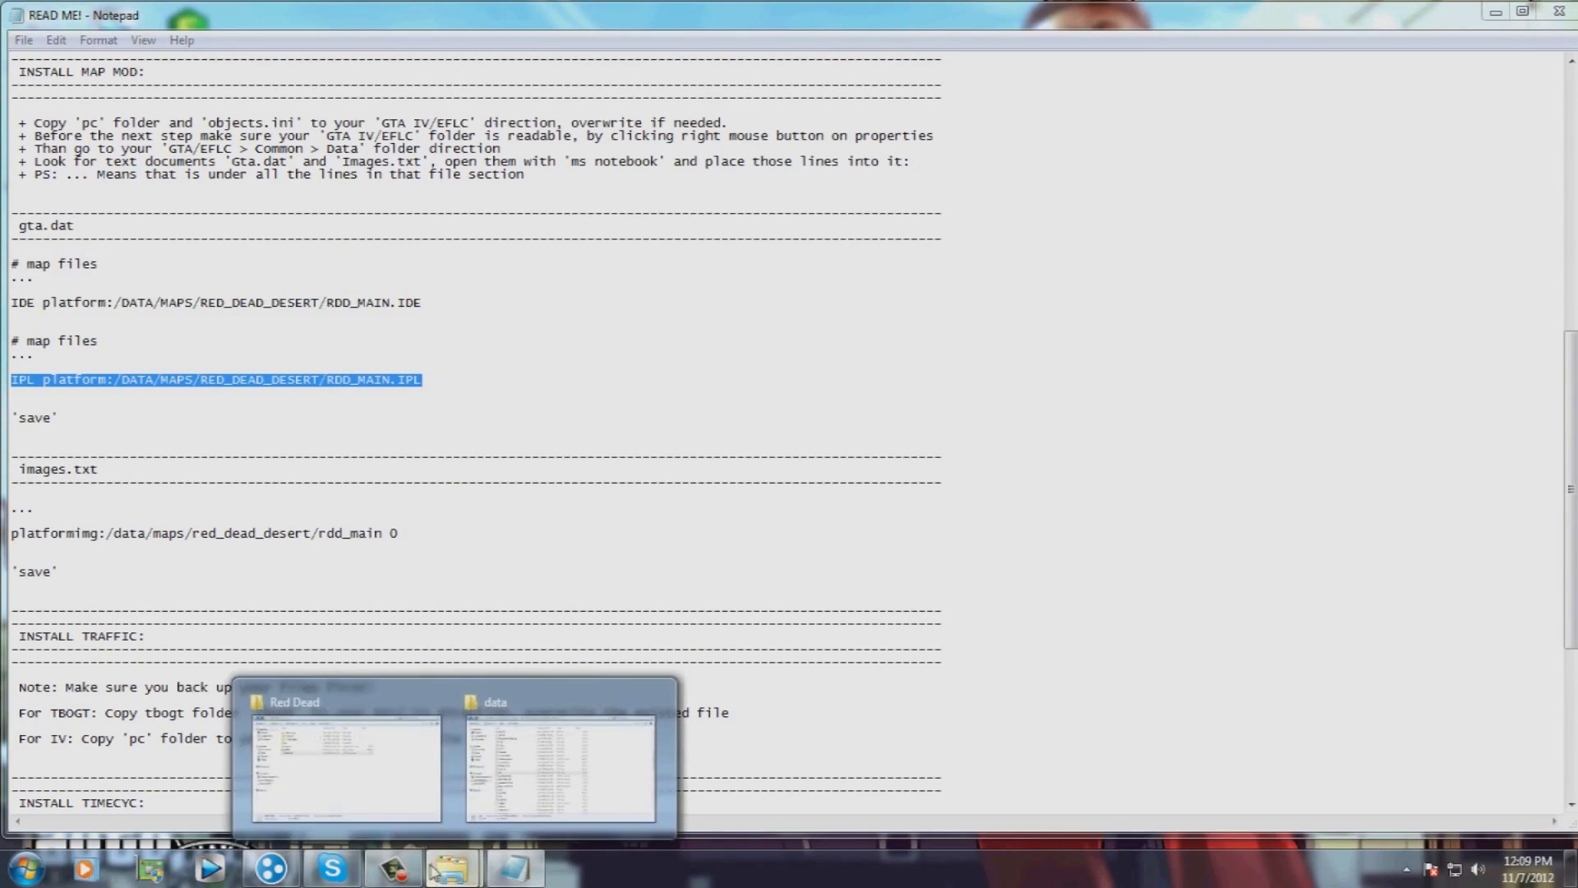
click(505, 764)
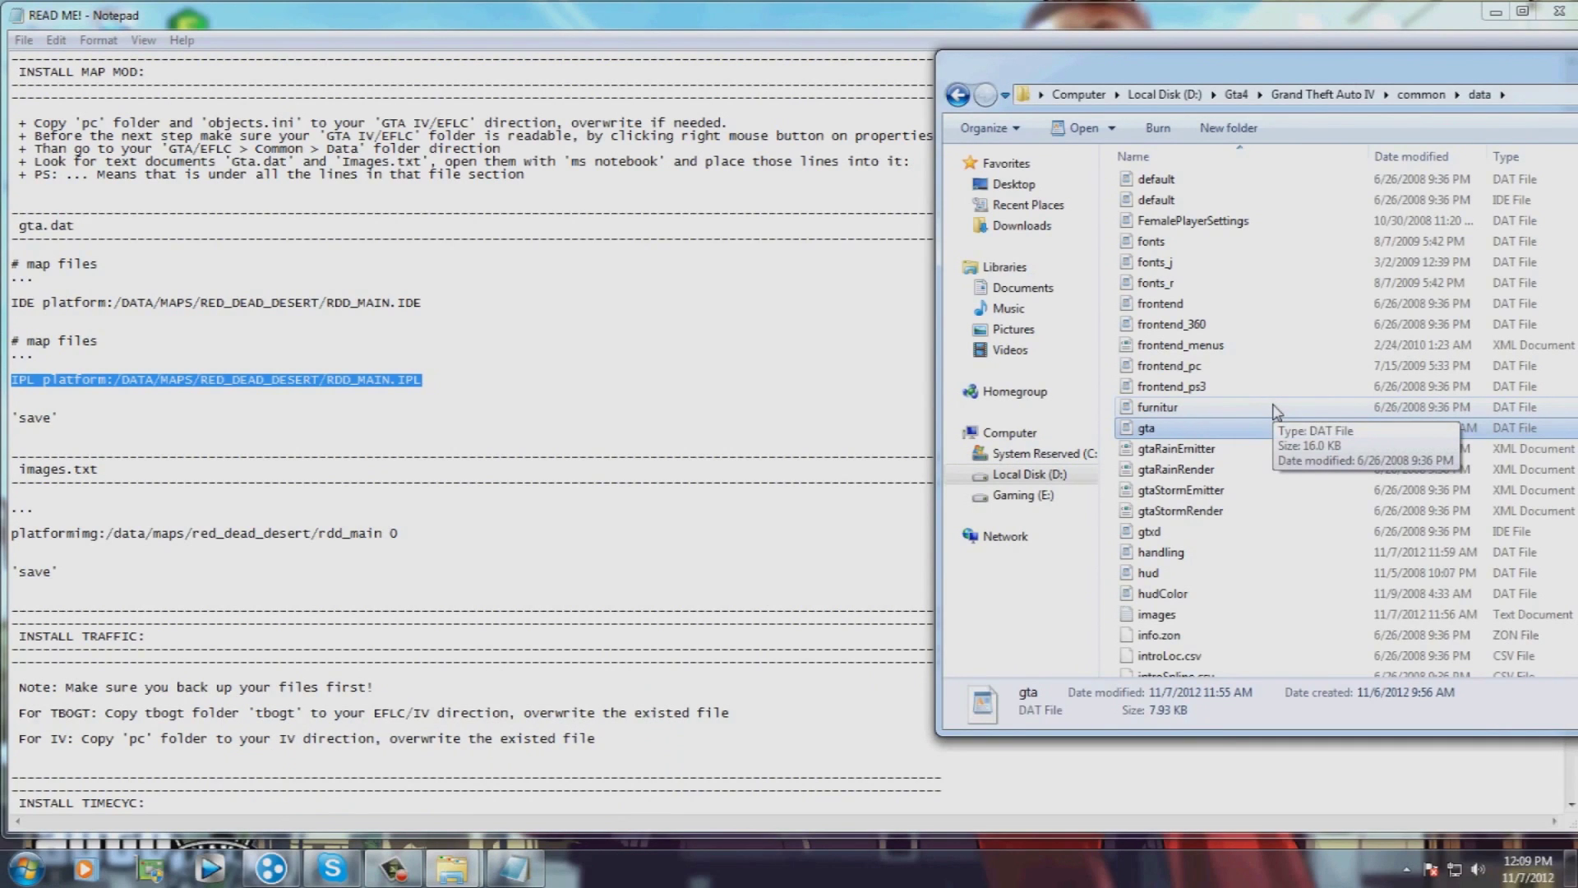
click(1156, 614)
Step: Open images.txt in Notepad and mark the rdd_main line in the READ ME! notes
double_click(1157, 614)
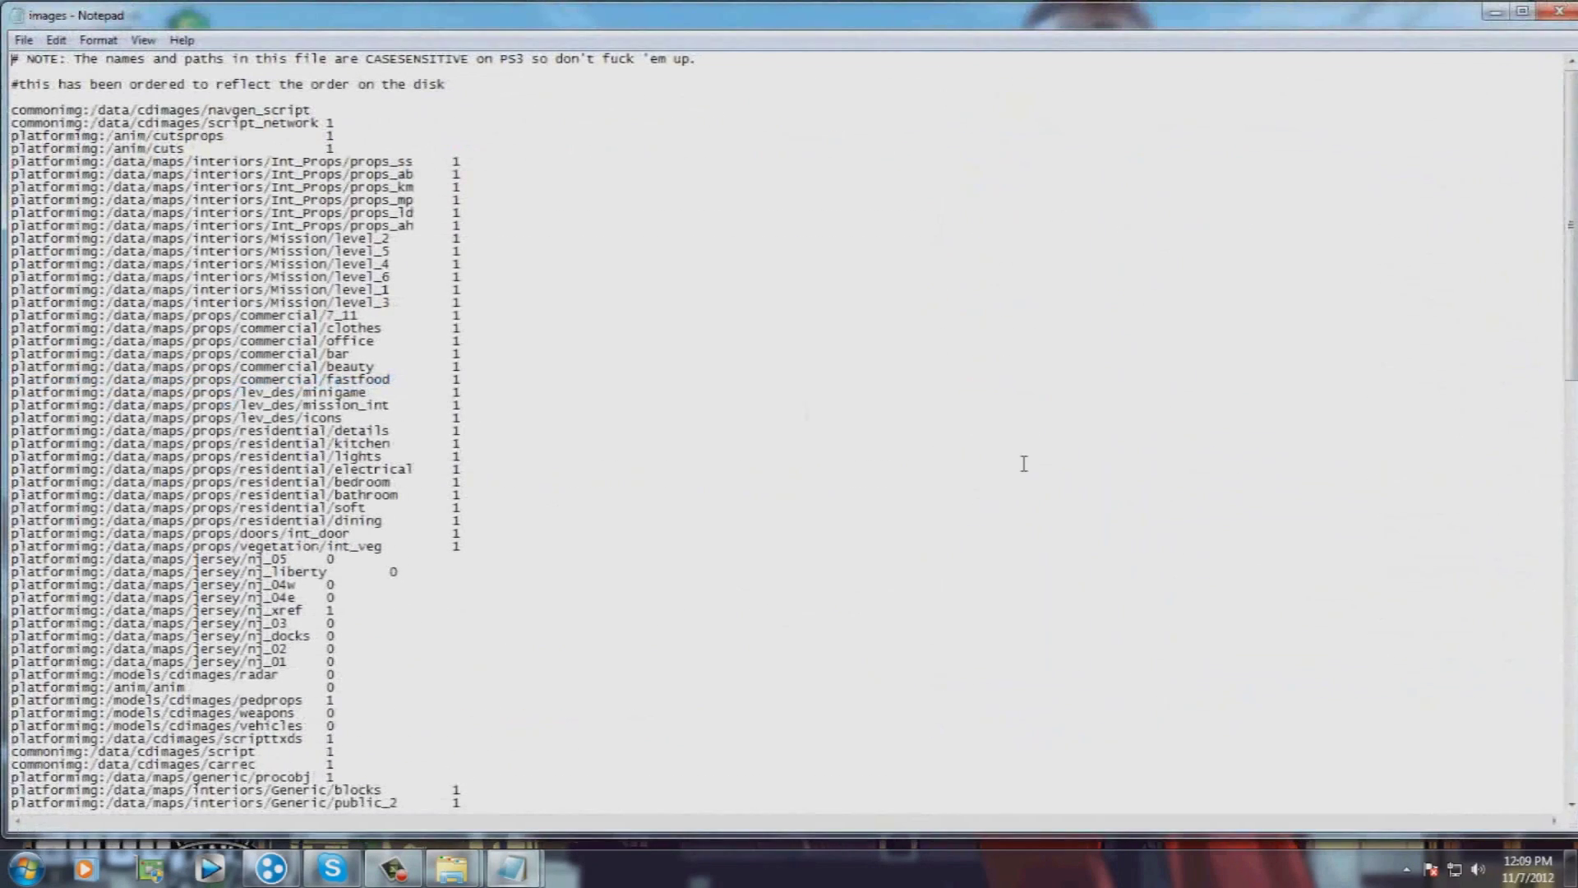
scroll(1023, 463, down, 7)
mouse_move(512, 869)
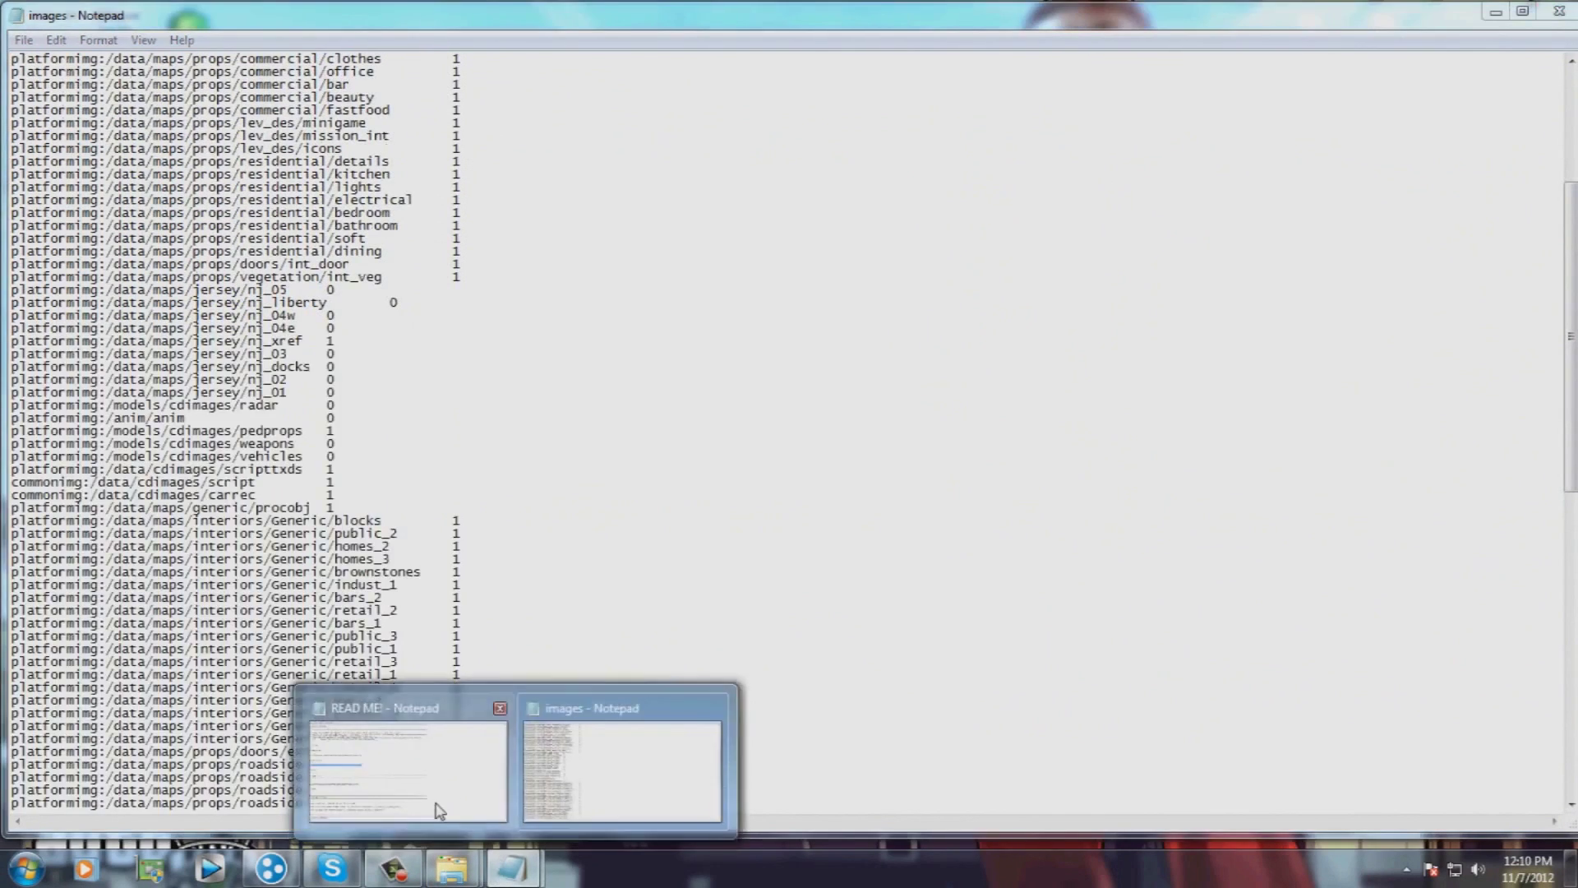
click(438, 811)
scroll(80, 553, down, 1)
drag(13, 498, 437, 505)
Step: Find the platformimg:/data/maps/red_dead_desert/rdd_main 0 line at the end of images.txt, then close it
mouse_move(527, 873)
click(622, 777)
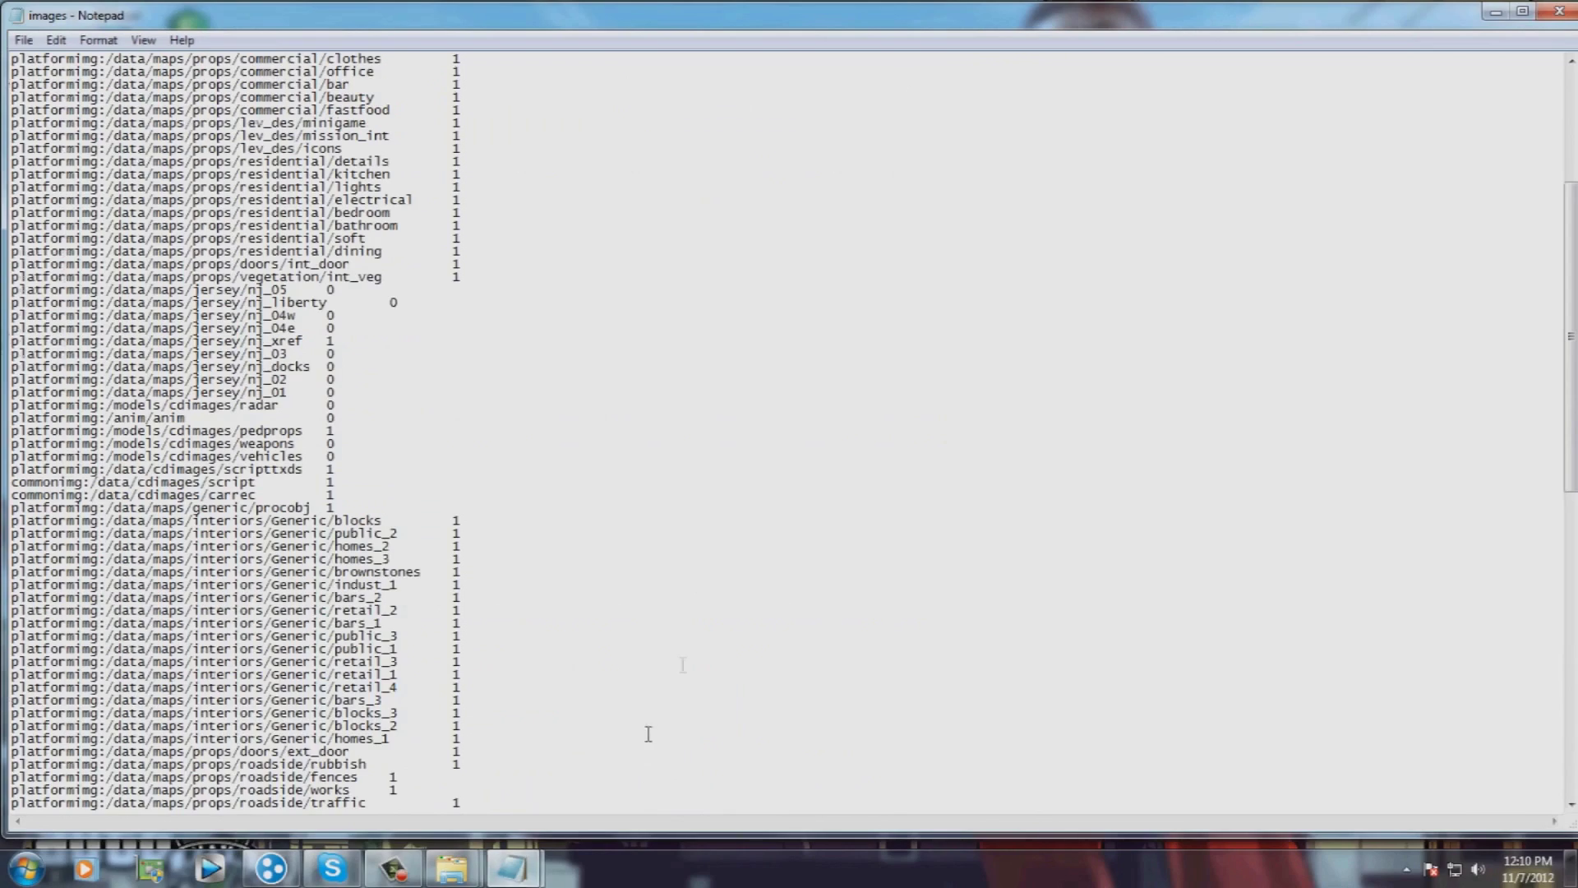
scroll(1485, 676, down, 20)
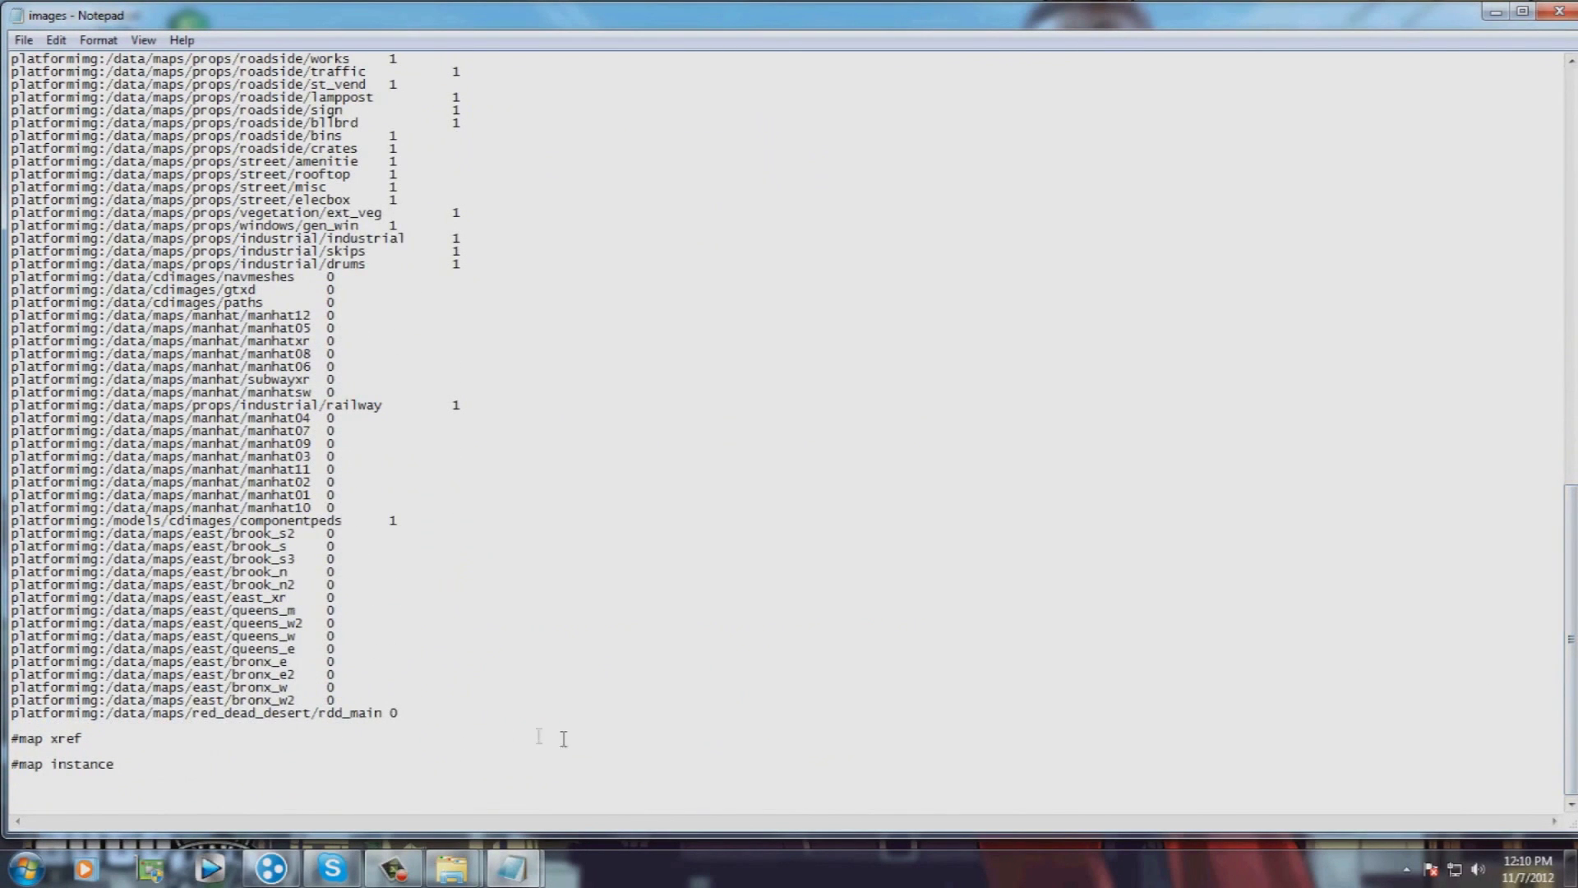
drag(399, 712, 4, 715)
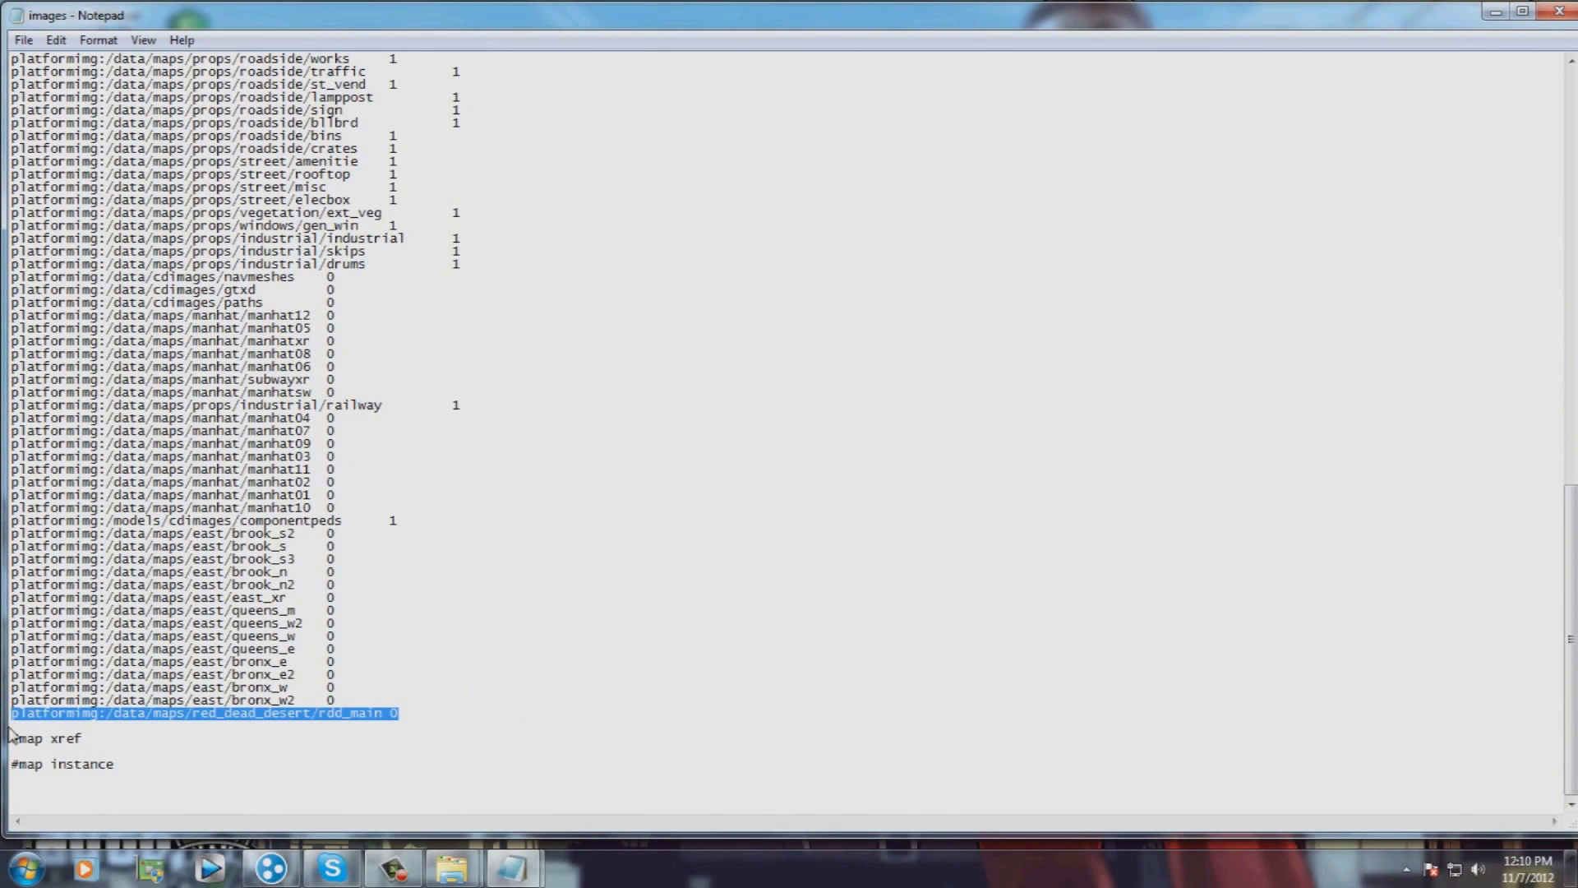
click(9, 734)
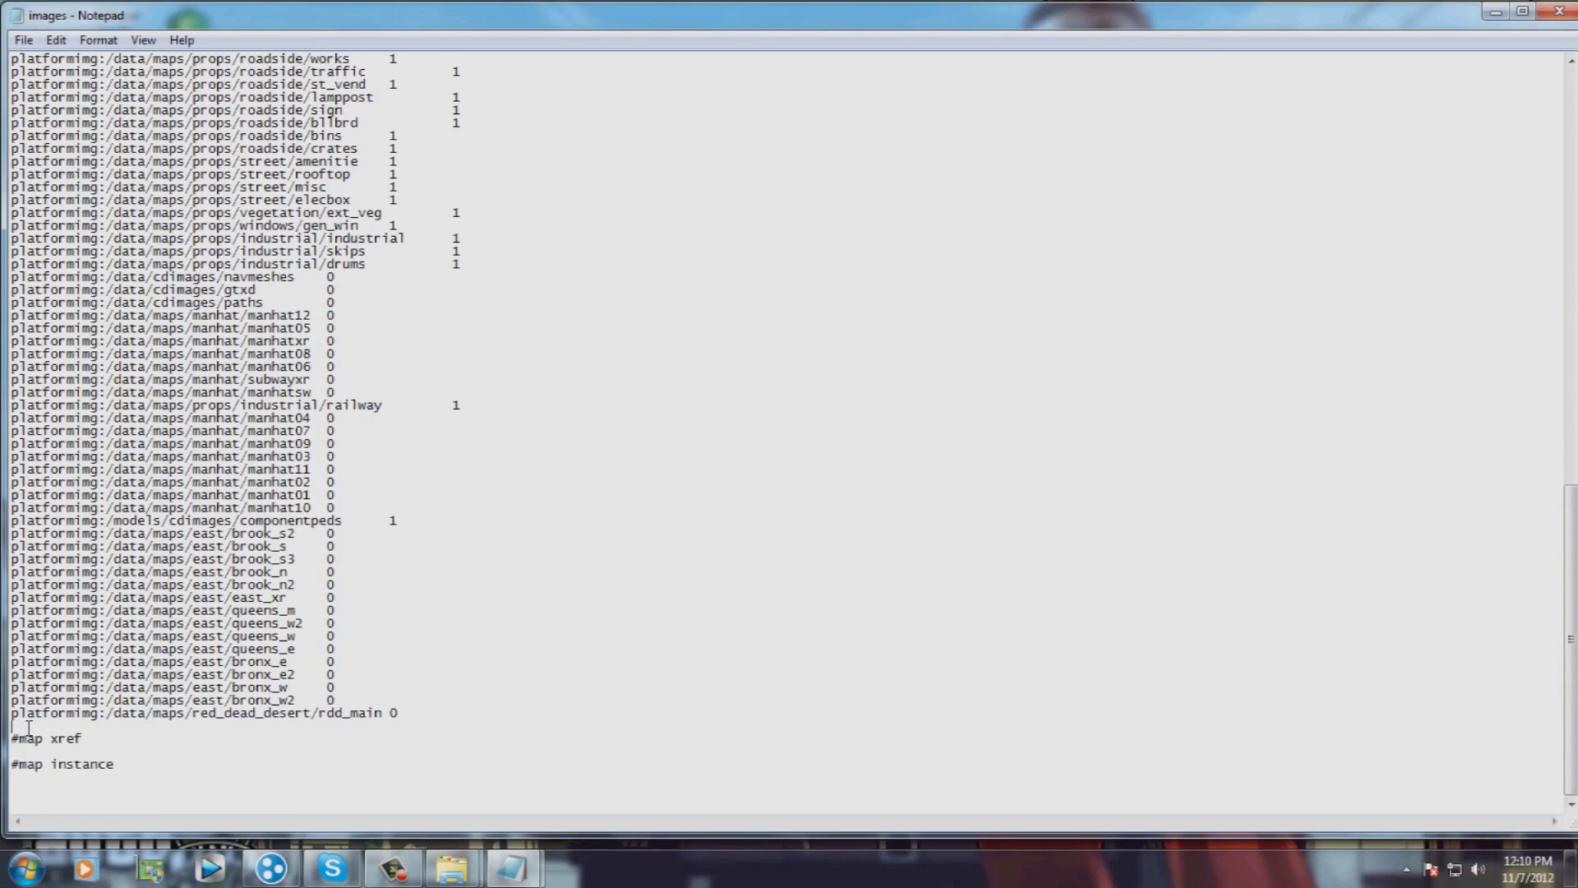
click(1559, 11)
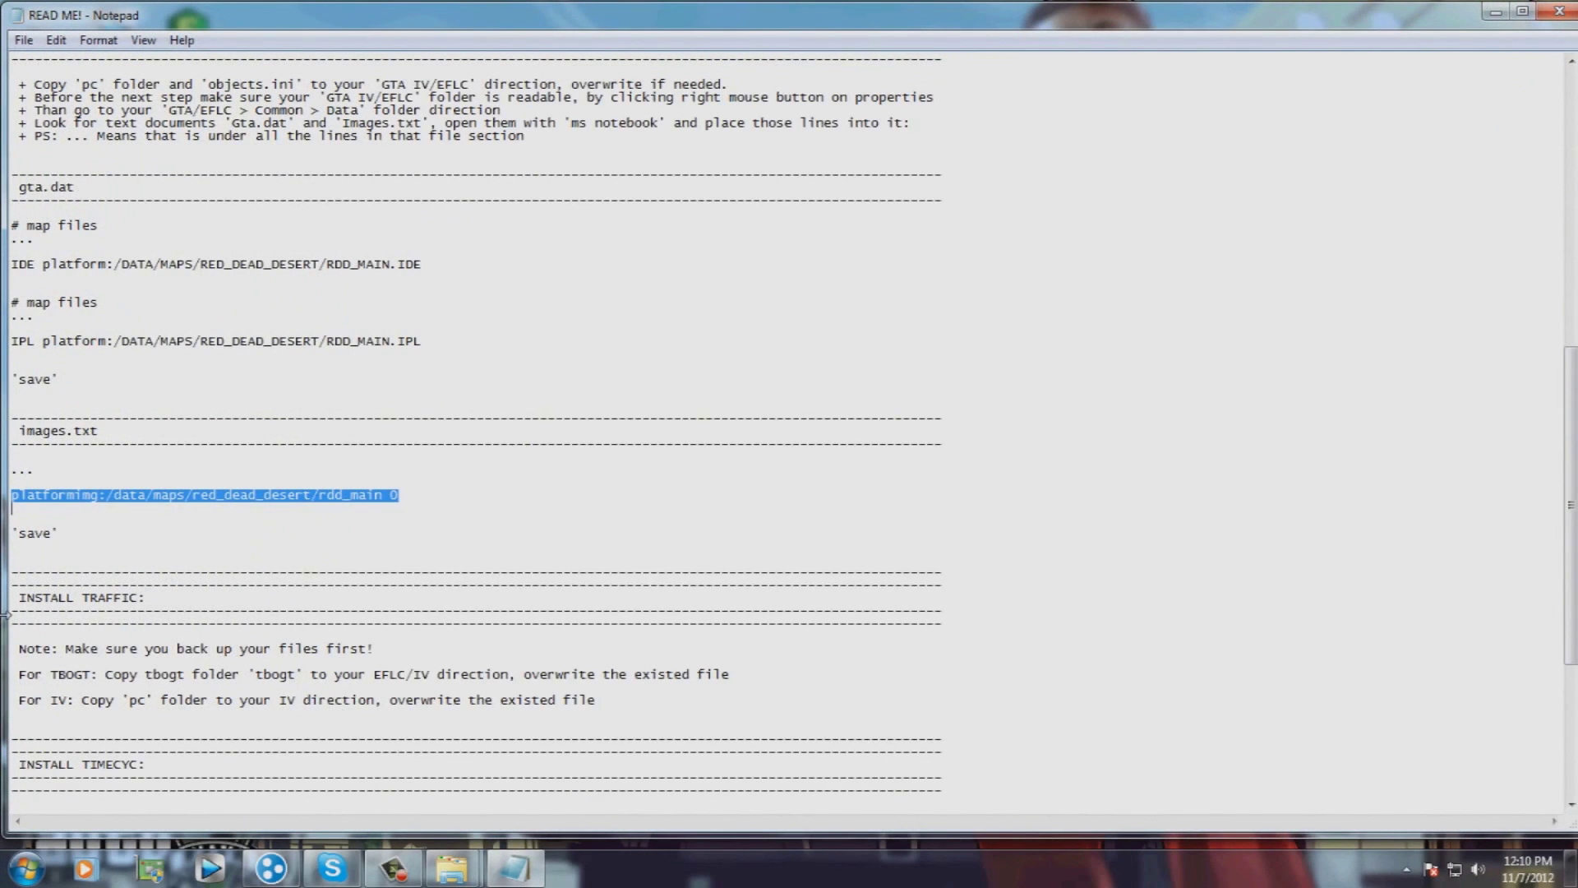
Step: Close READ ME! and view the RDD12 poster image in Photo Viewer from the Red Dead folder
scroll(108, 586, down, 8)
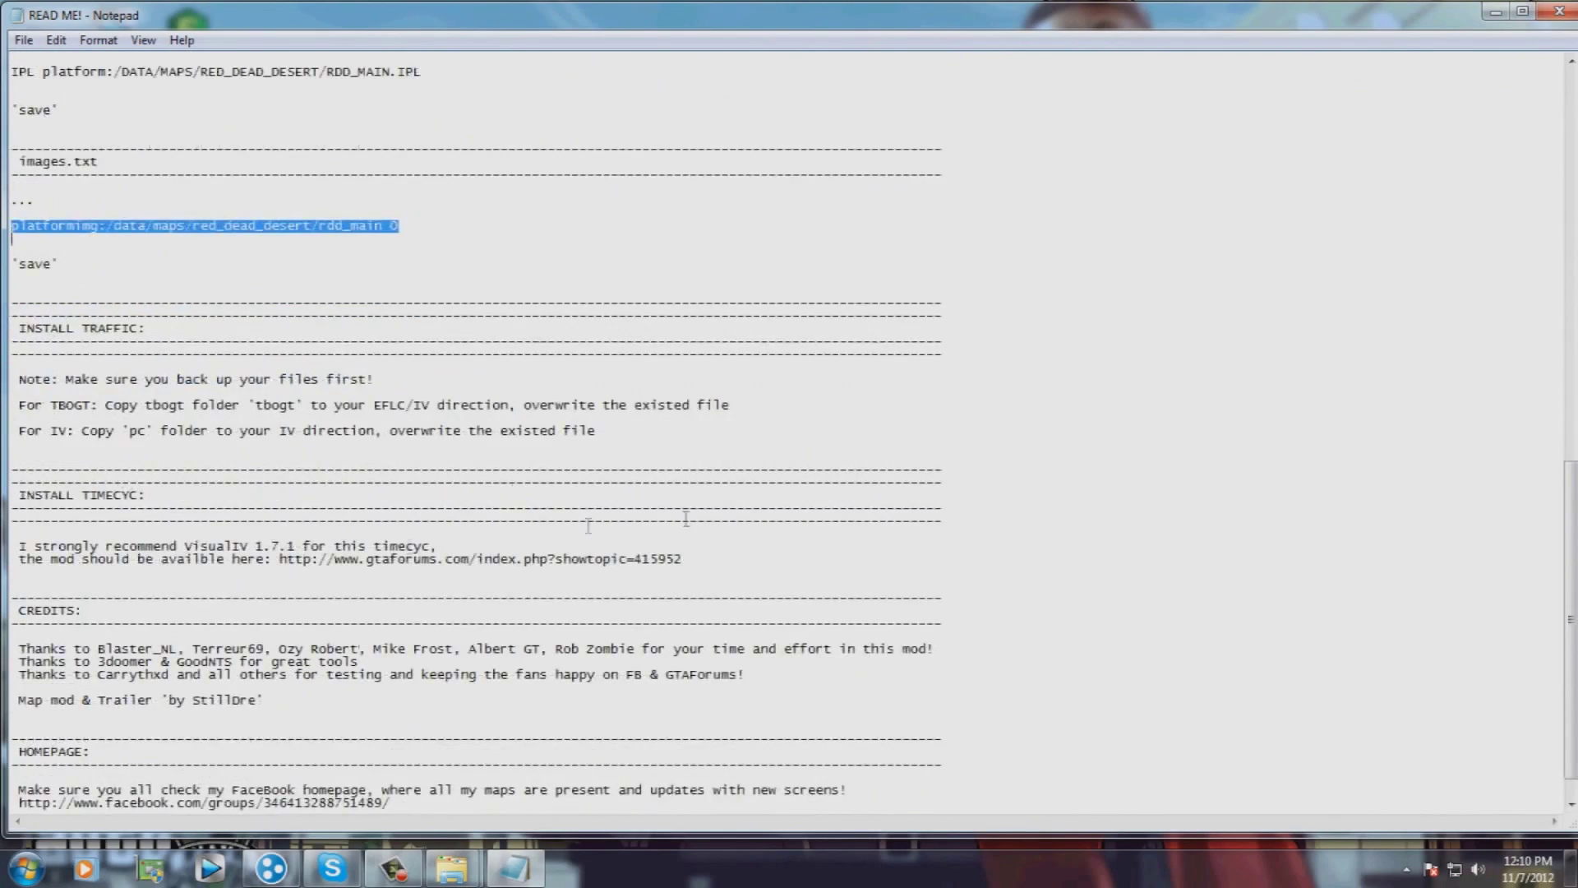
click(1559, 10)
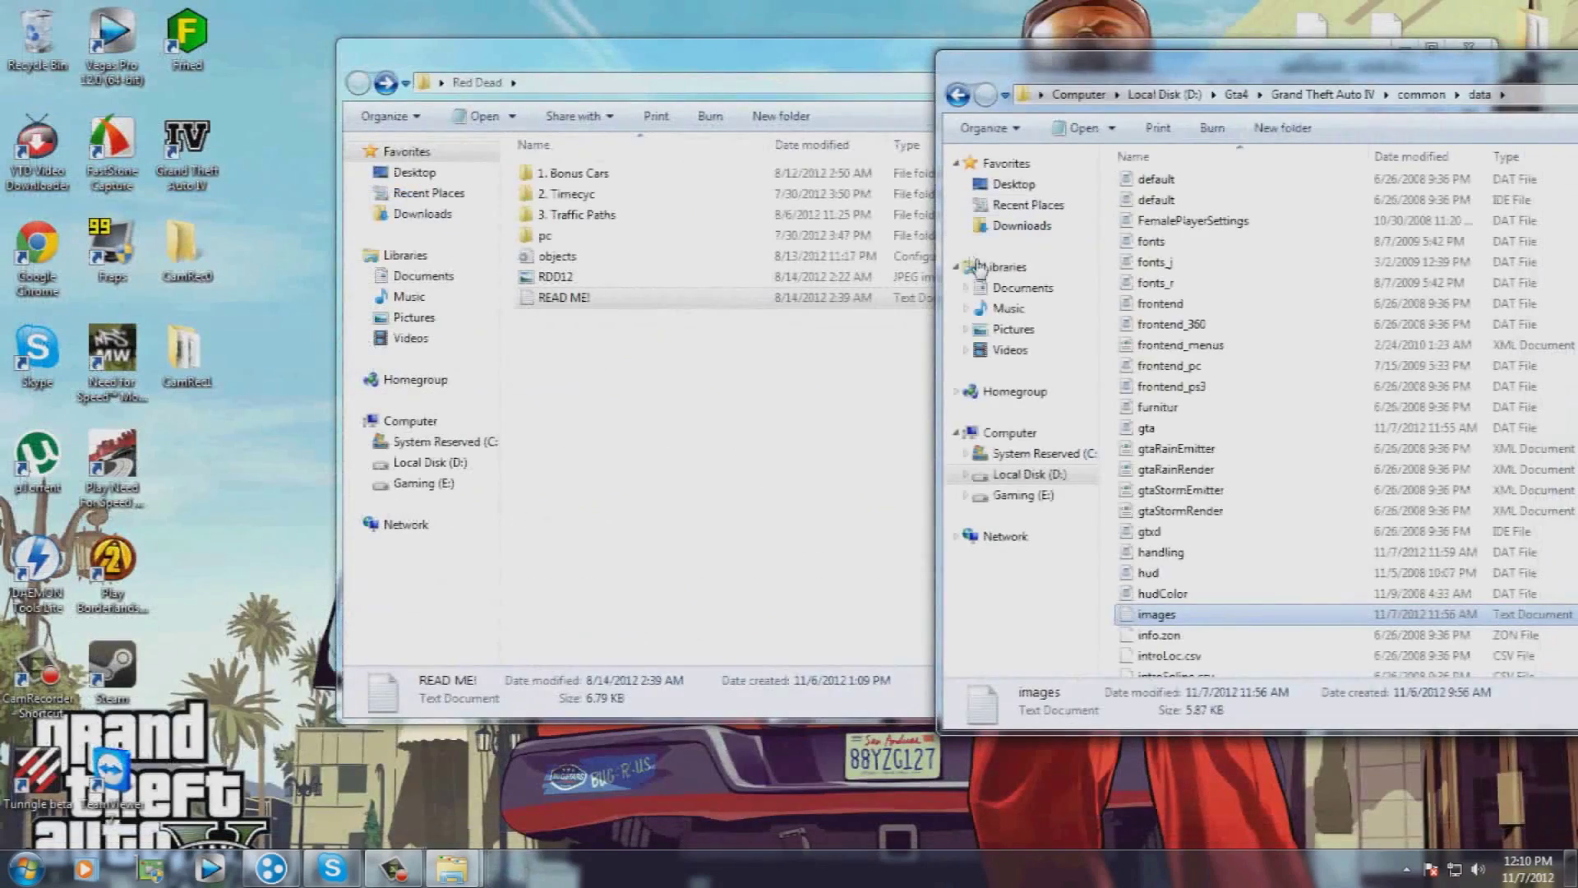
click(693, 363)
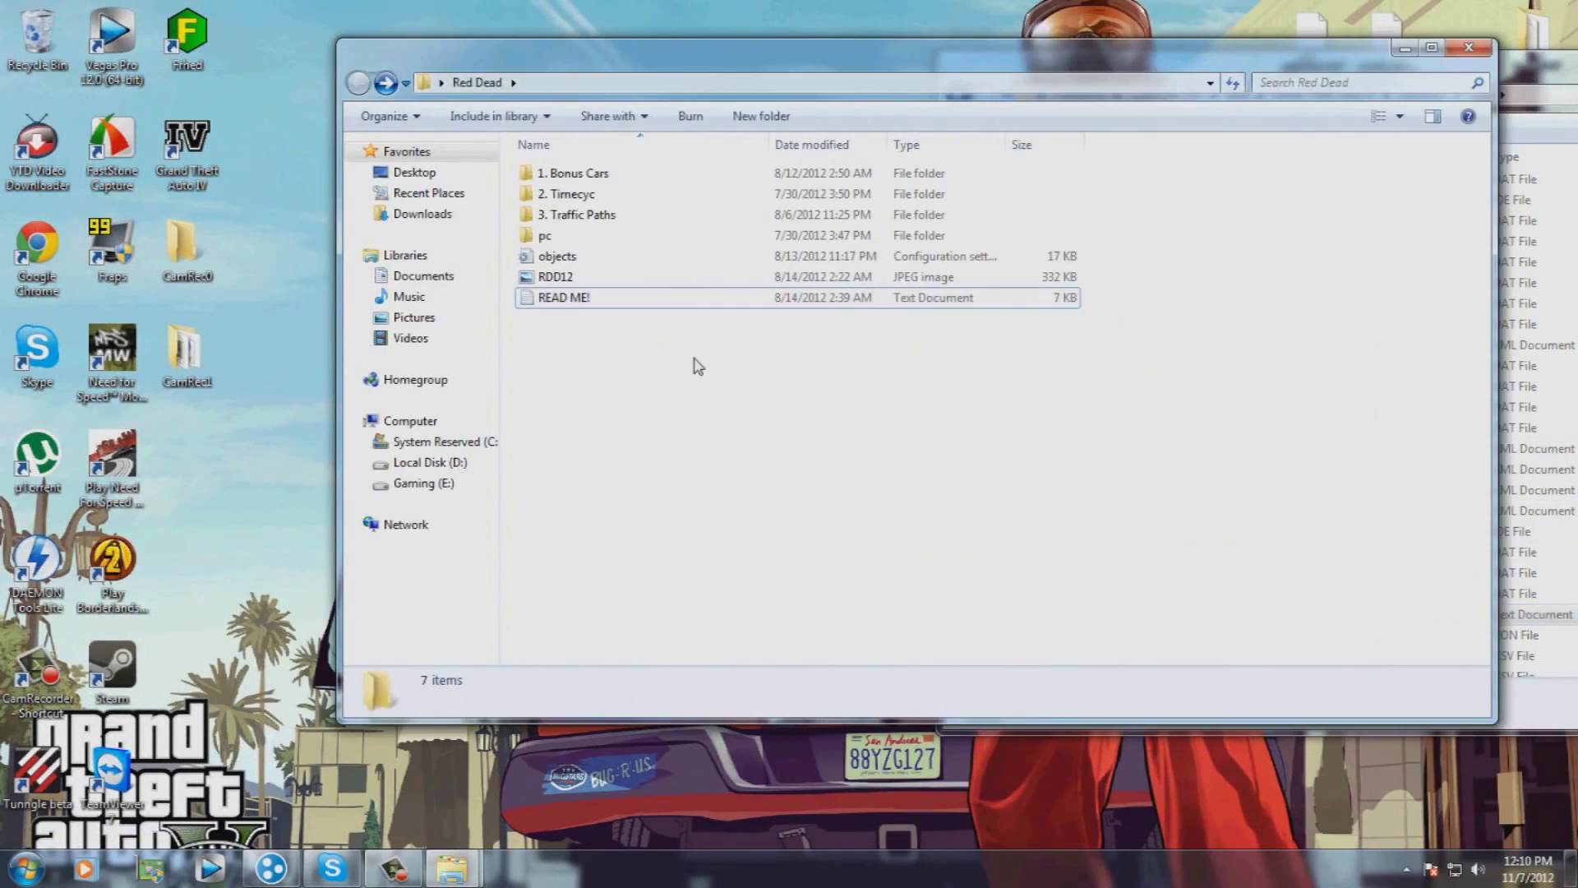
double_click(649, 276)
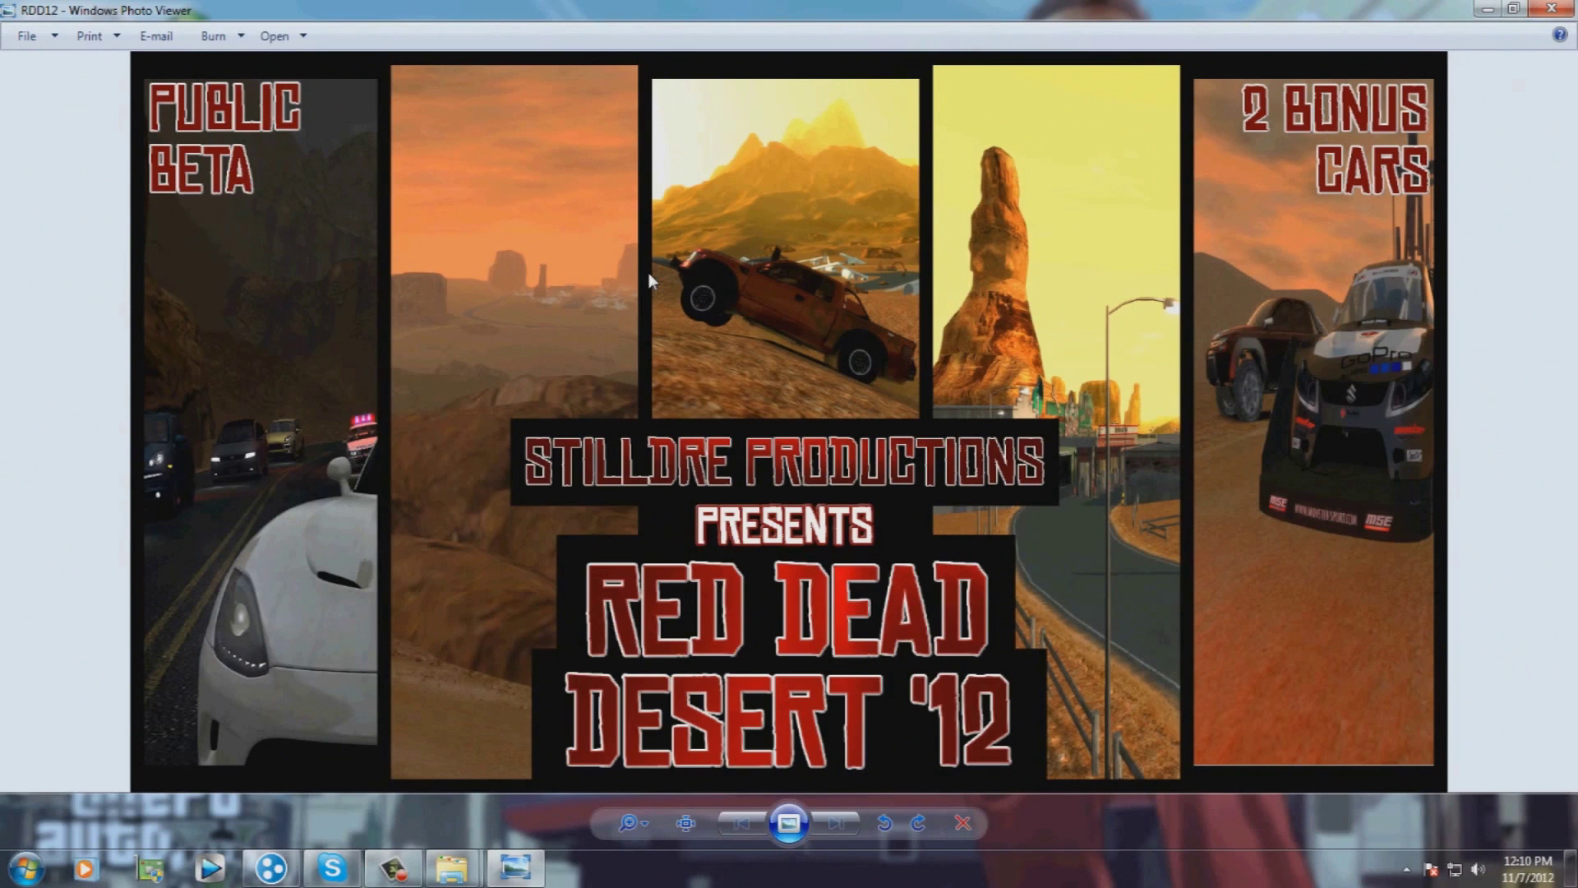
click(1570, 8)
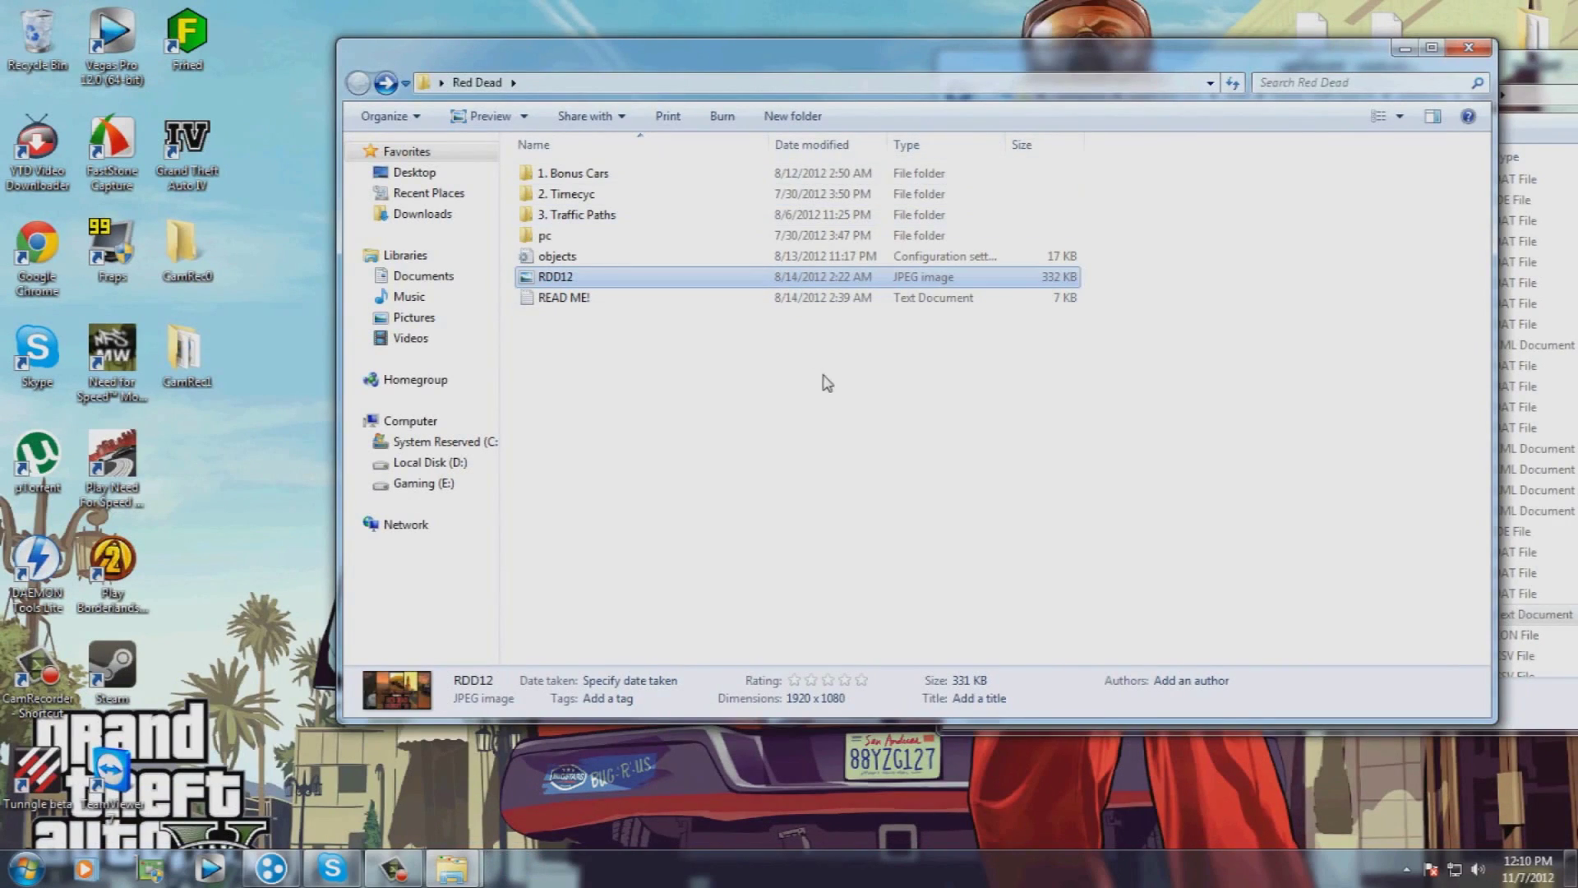